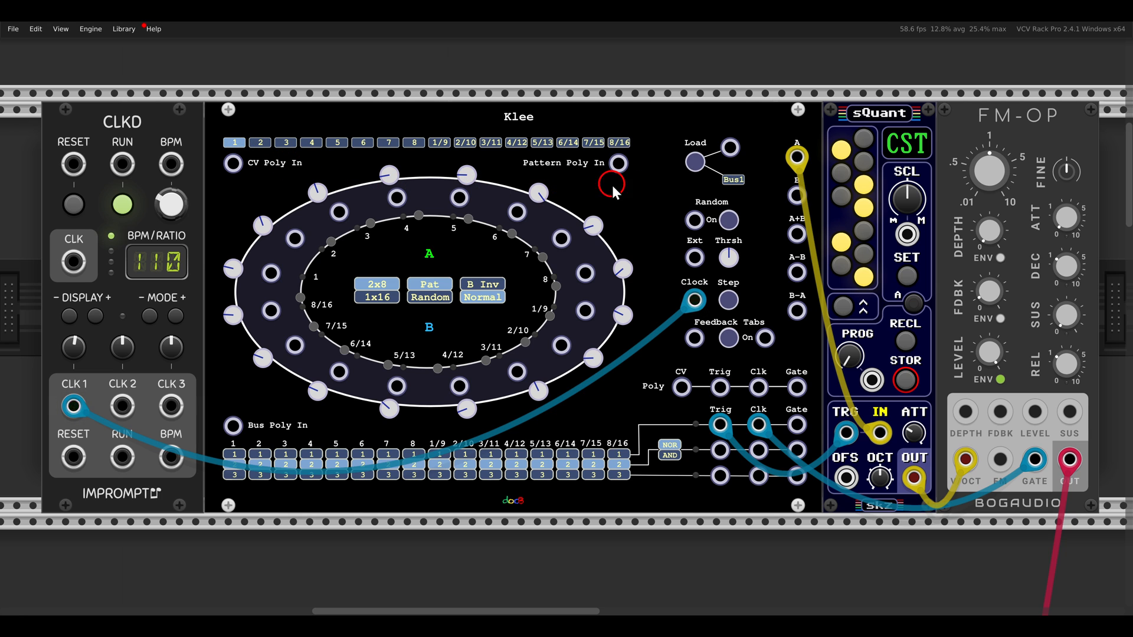
Load the pattern into the Klee sequencer and assign steps 1 and 6 to bus 1
{"action": "left_click", "coordinate": [695, 163]}
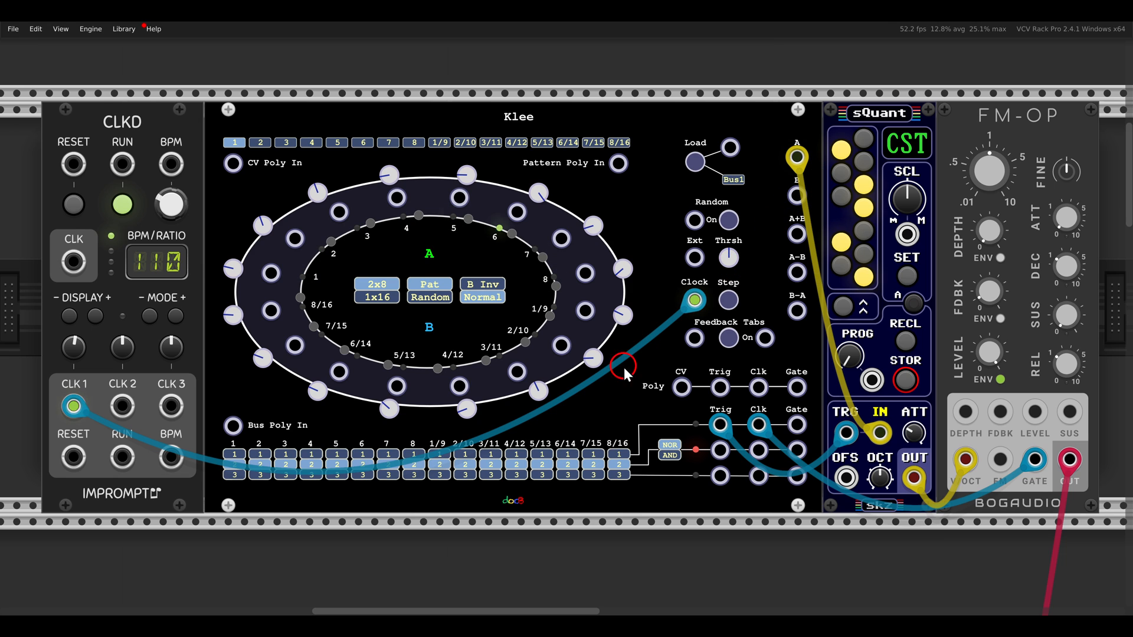
{"action": "left_click", "coordinate": [283, 456]}
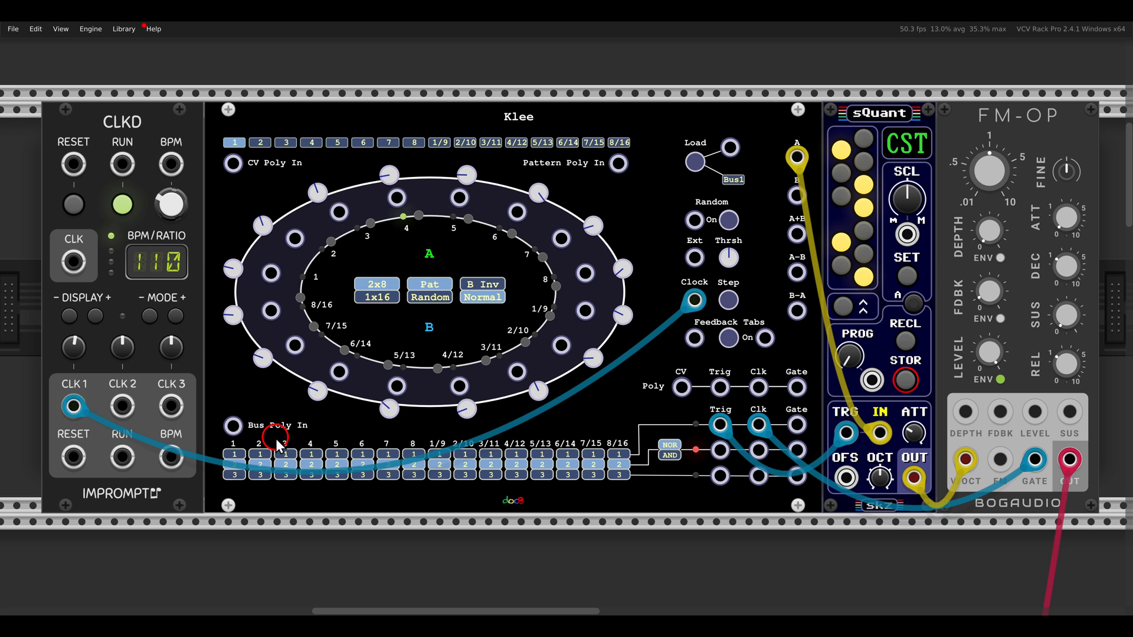
{"action": "left_click", "coordinate": [236, 455]}
{"action": "left_click", "coordinate": [363, 454]}
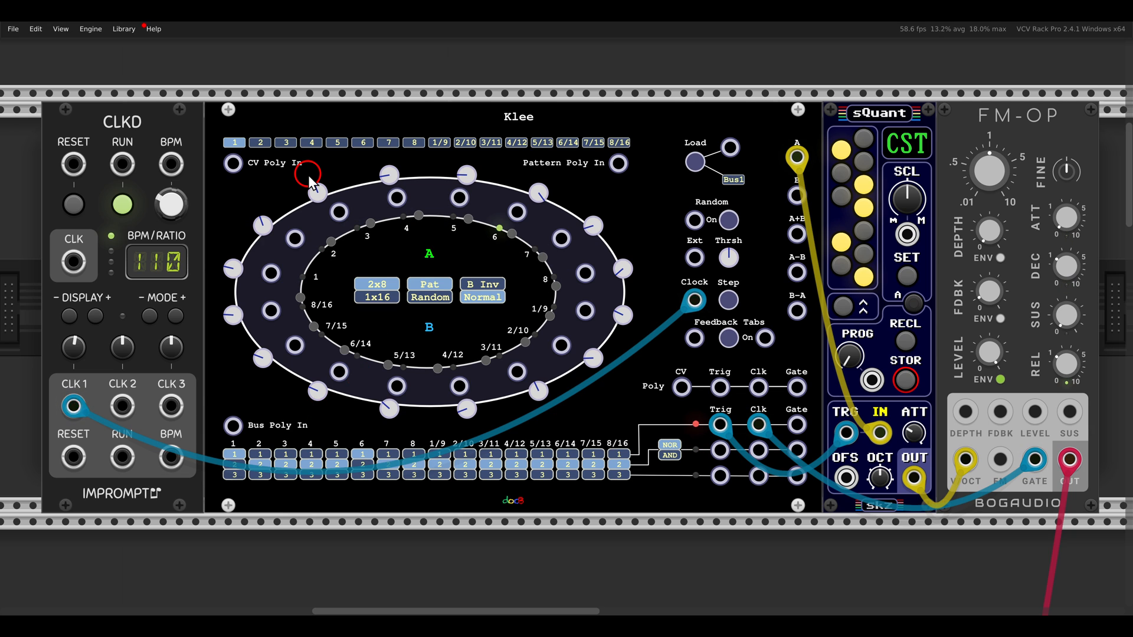
Turn on pattern bits 3 and 7 in the Klee and load the pattern
{"action": "left_click", "coordinate": [286, 146]}
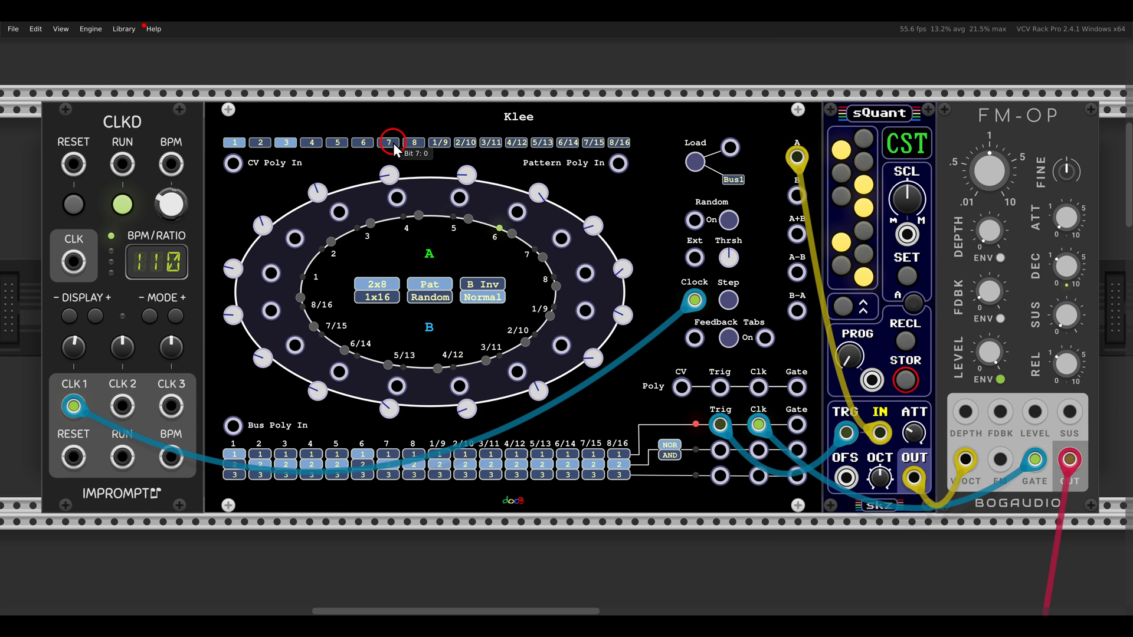
{"action": "left_click", "coordinate": [694, 161]}
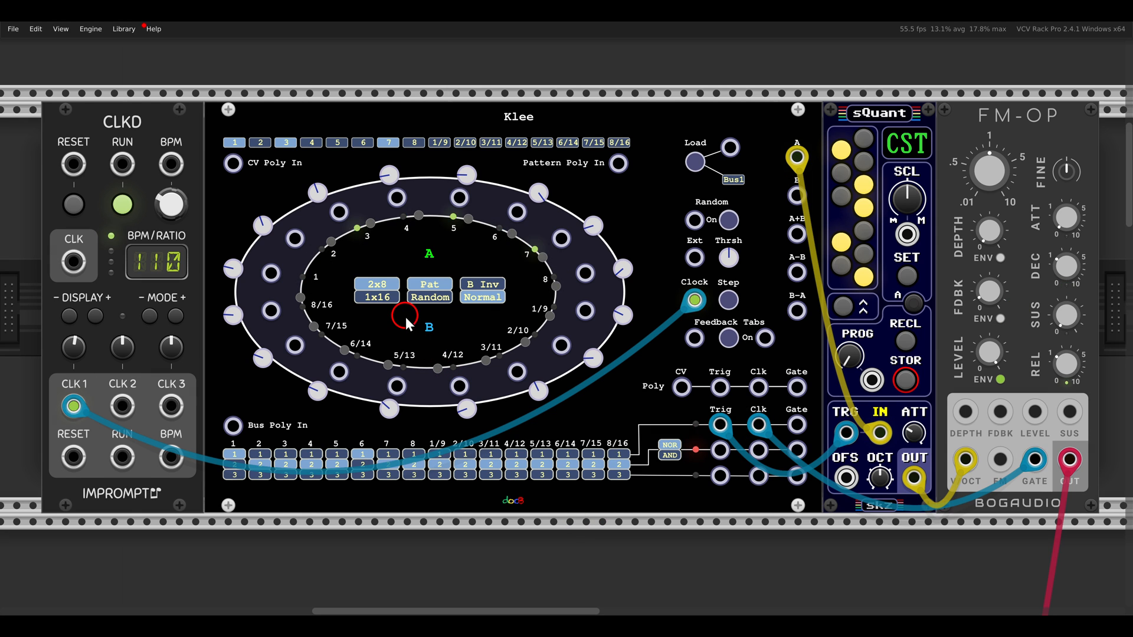
{"action": "left_click_drag", "start_coordinate": [405, 316], "coordinate": [464, 352]}
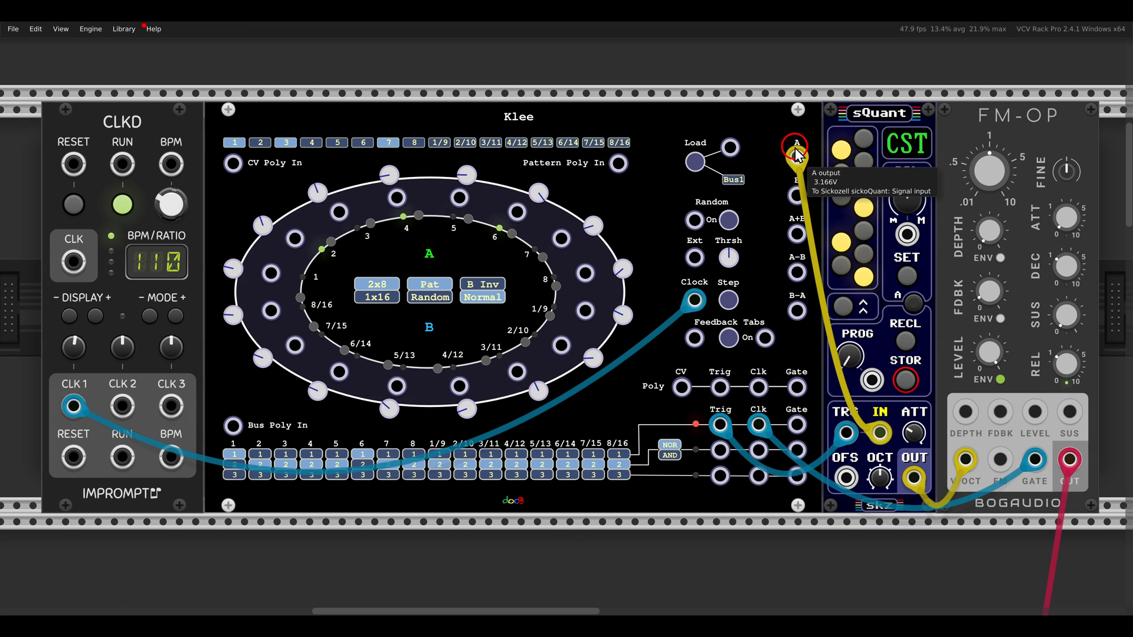
Move the sQuant input cable from Klee output A to A+B and turn on pattern bits 1/9, 2/10 and 5/13
{"action": "left_click_drag", "start_coordinate": [797, 157], "coordinate": [796, 234]}
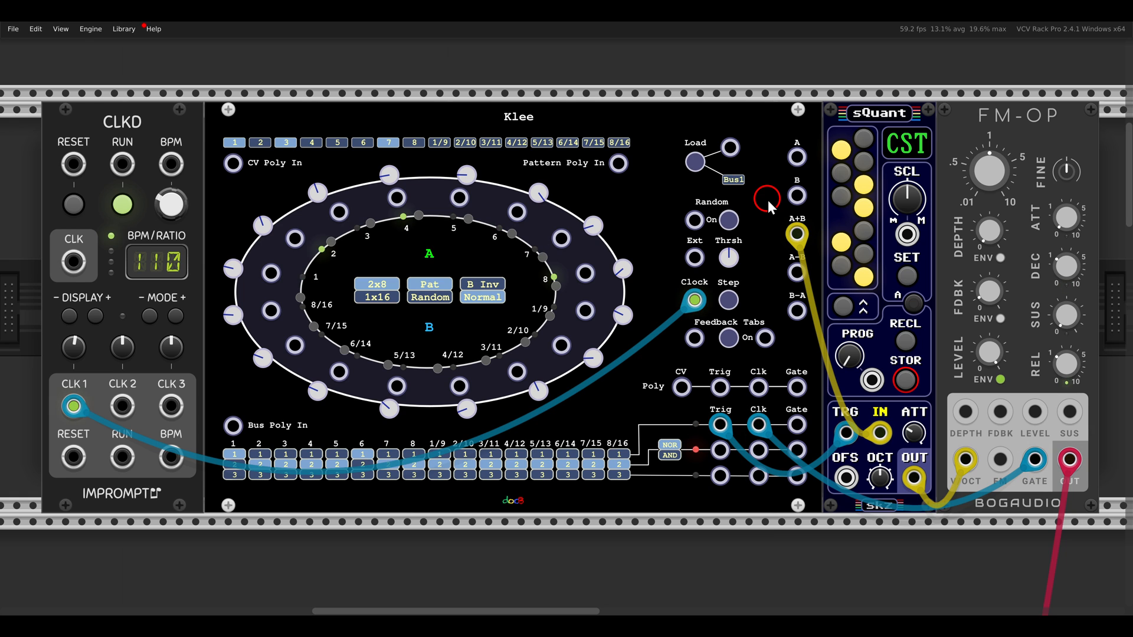
{"action": "left_click", "coordinate": [441, 143]}
{"action": "left_click", "coordinate": [465, 143]}
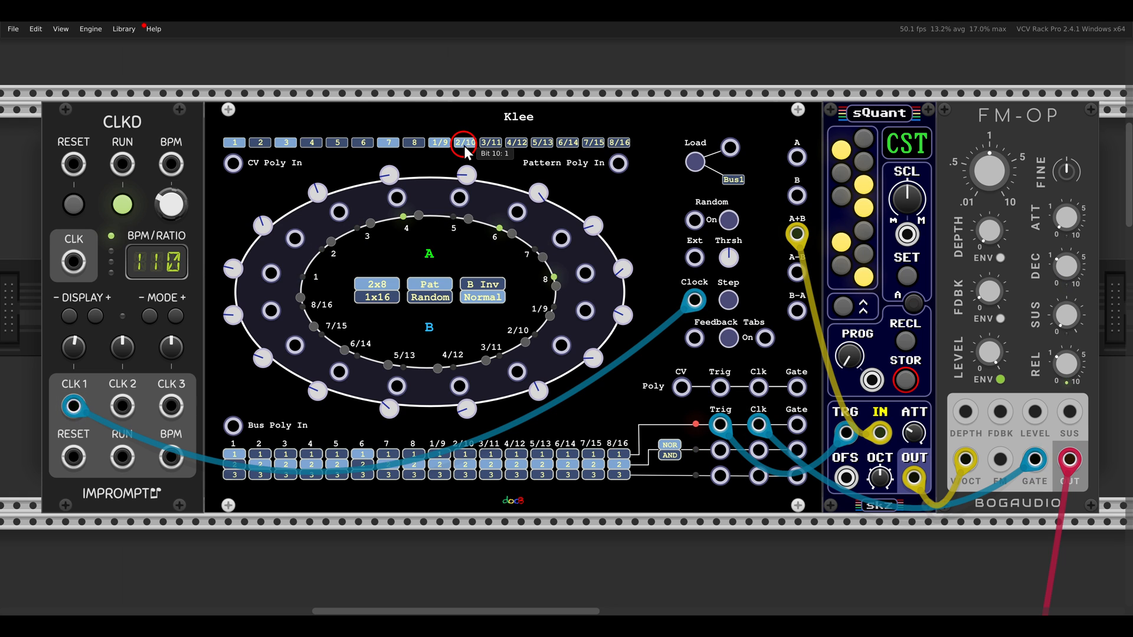
{"action": "left_click", "coordinate": [540, 144]}
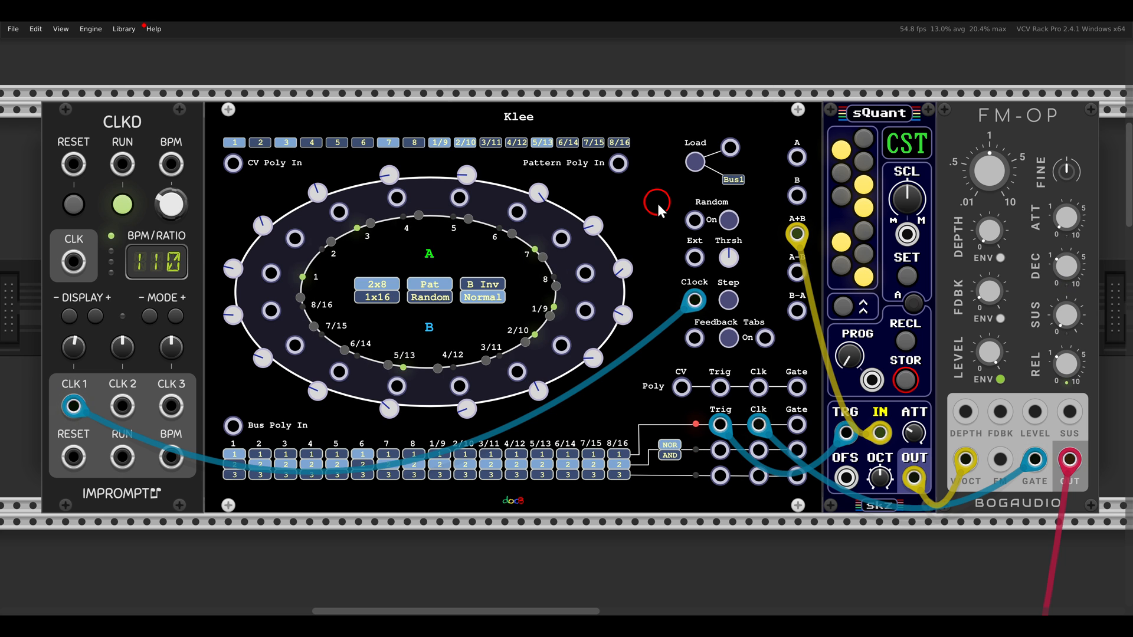
Switch the Klee's B invert setting from Normal to B Inv
{"action": "left_click_drag", "start_coordinate": [452, 261], "coordinate": [522, 323]}
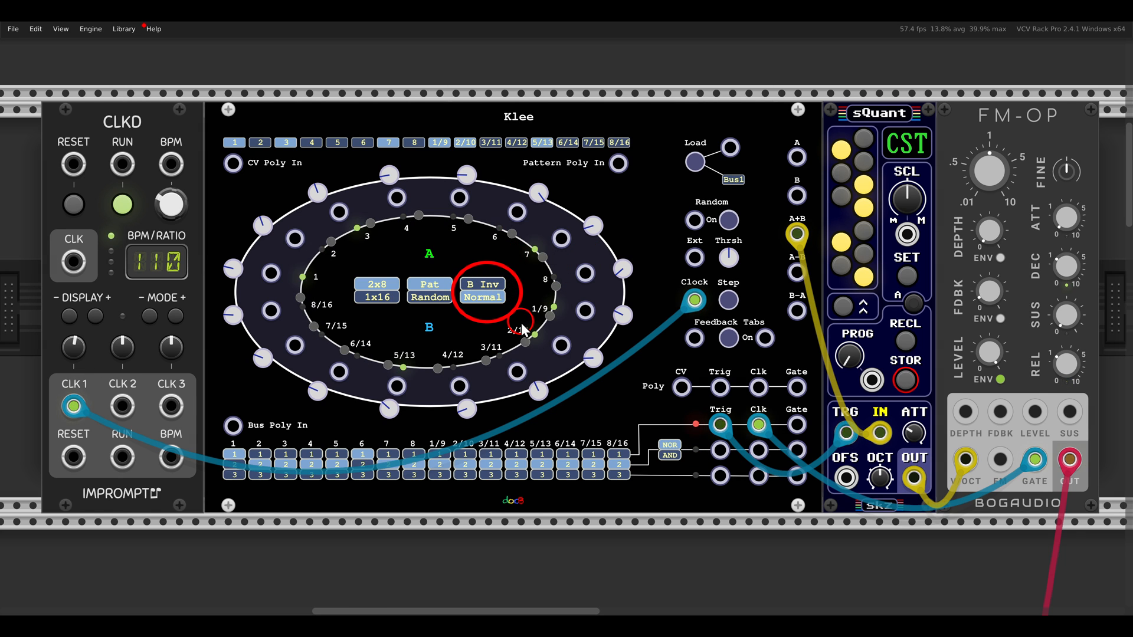
{"action": "key", "text": "Escape"}
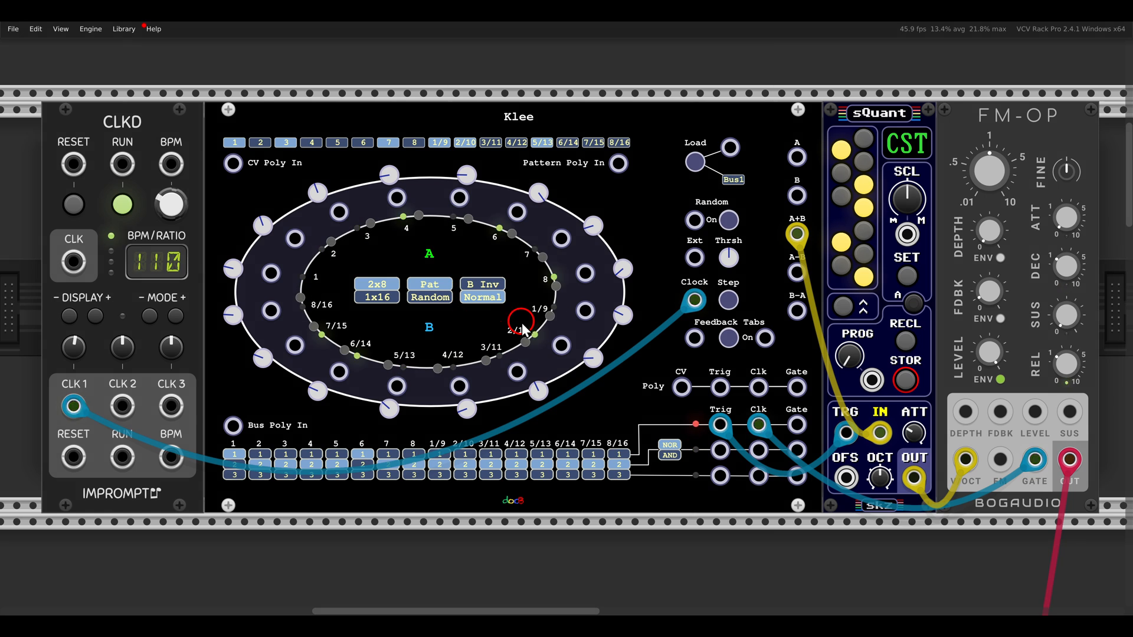
{"action": "left_click", "coordinate": [497, 284]}
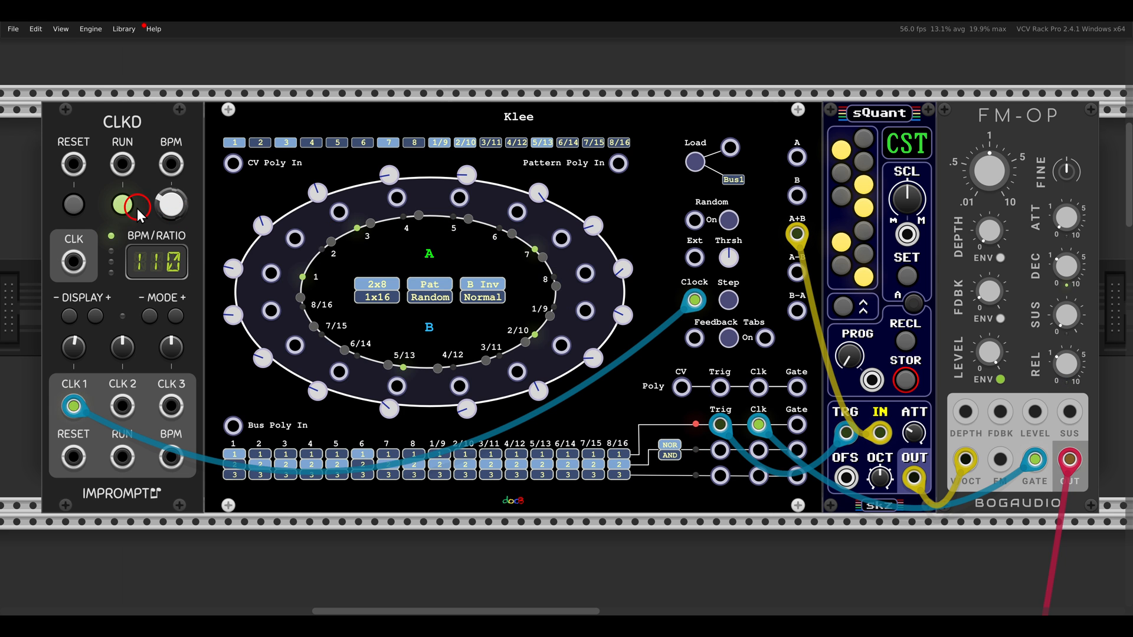
Go to the second Klee patch driving the Kickall voice and unmute the first MixMaster channel
{"action": "scroll", "coordinate": [345, 291], "scroll_direction": "down", "scroll_amount": 3}
{"action": "scroll", "coordinate": [340, 306], "scroll_direction": "down", "scroll_amount": 3}
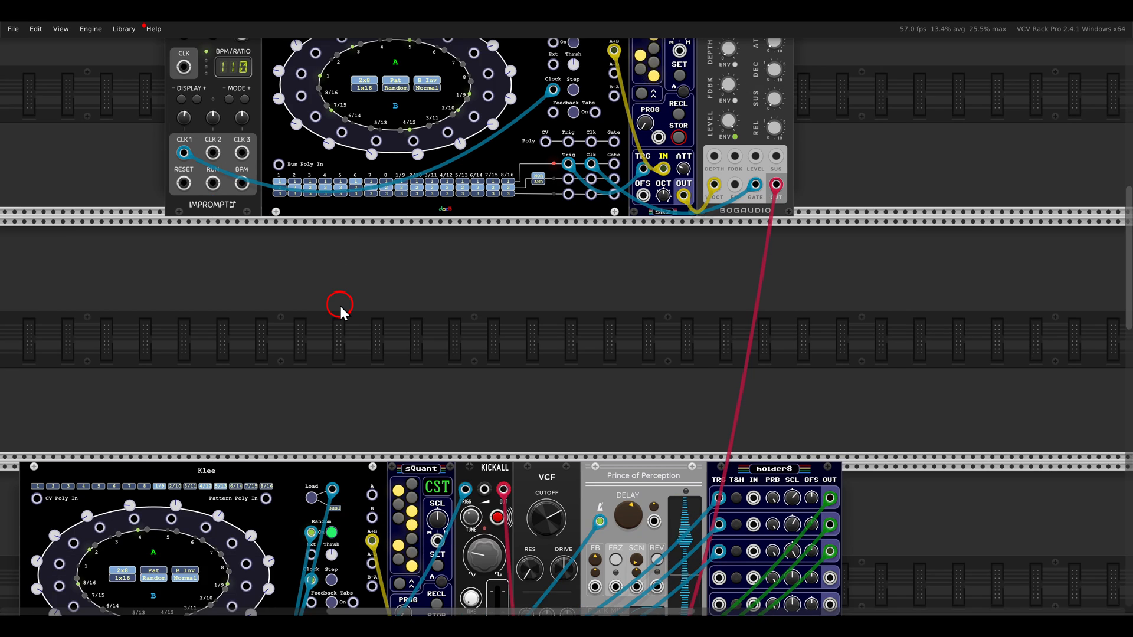
{"action": "left_click_drag", "start_coordinate": [340, 306], "coordinate": [475, 91]}
{"action": "scroll", "coordinate": [525, 242], "scroll_direction": "up", "scroll_amount": 1}
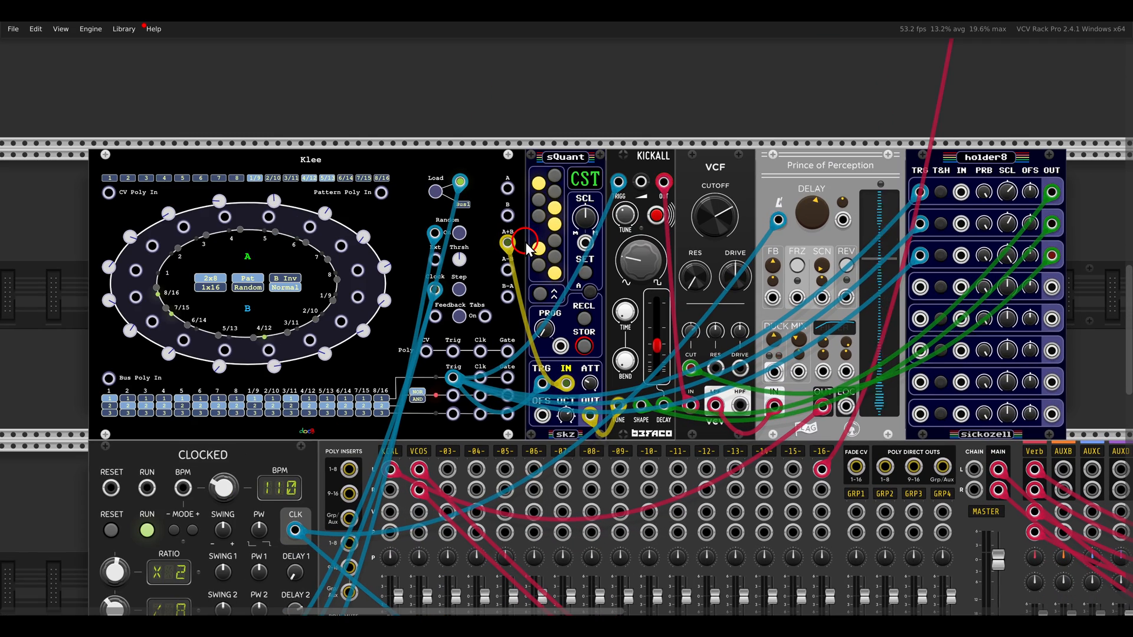
{"action": "left_click_drag", "start_coordinate": [513, 213], "coordinate": [500, 180]}
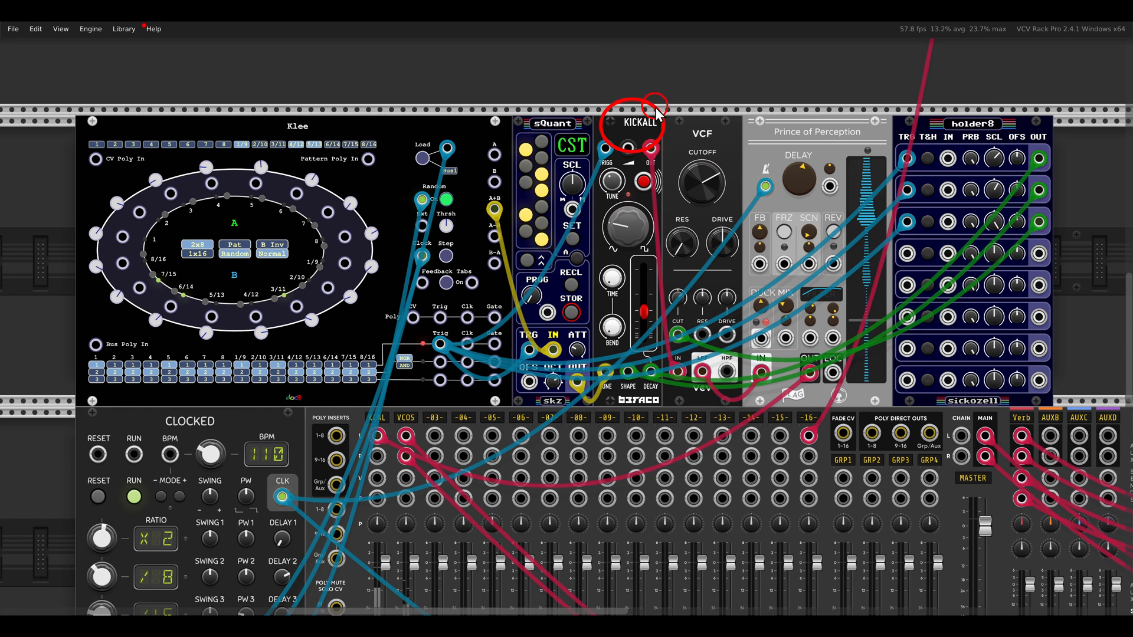
{"action": "scroll", "coordinate": [384, 413], "scroll_direction": "down", "scroll_amount": 5}
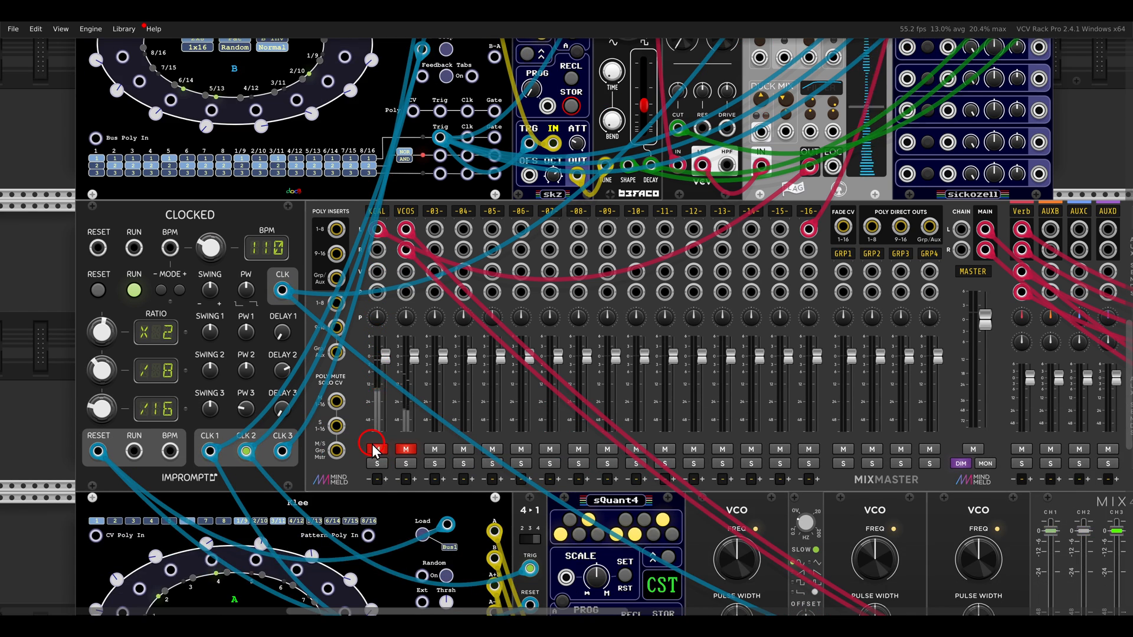
Examine the clocked Random and Load inputs on the kick patch's Klee and the notes of its sQuant
{"action": "scroll", "coordinate": [377, 262], "scroll_direction": "up", "scroll_amount": 6}
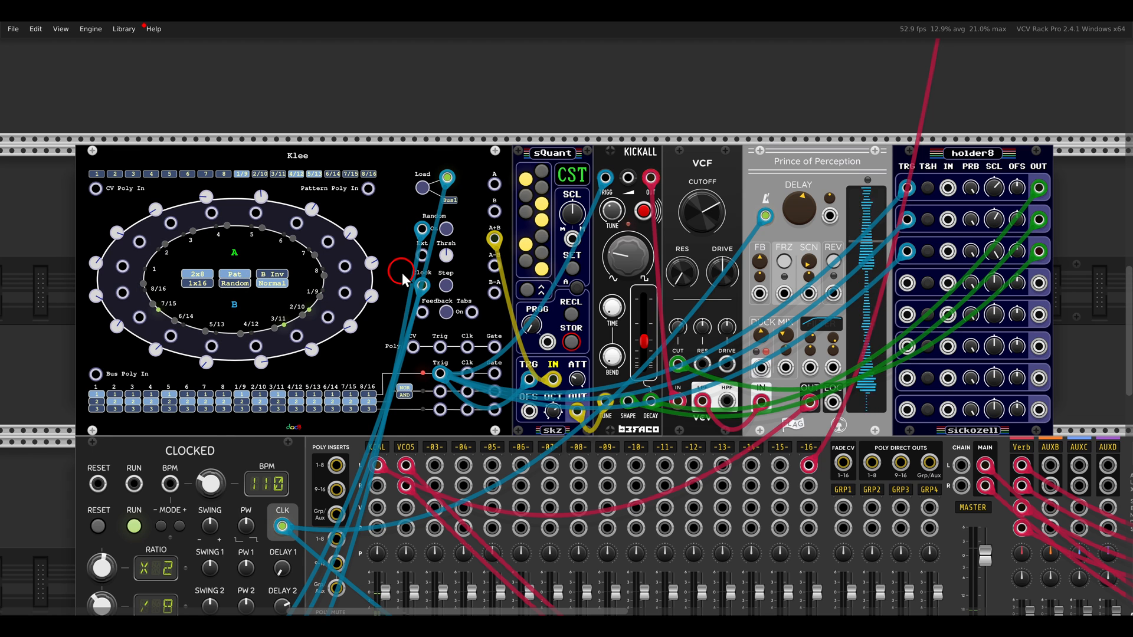
{"action": "left_click_drag", "start_coordinate": [395, 283], "coordinate": [465, 263]}
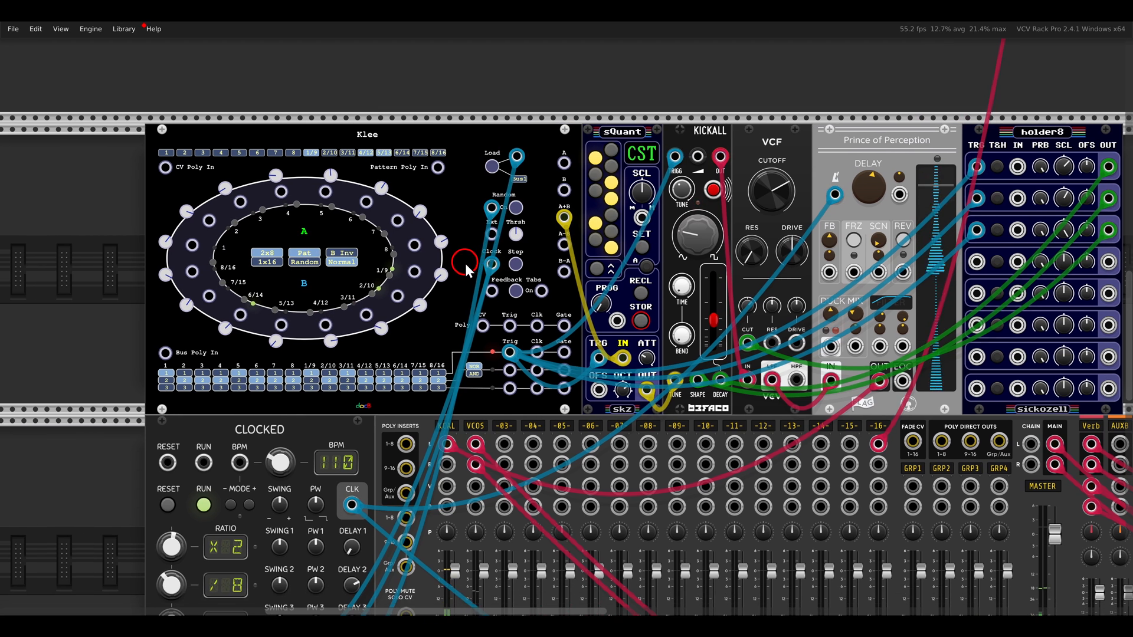
{"action": "scroll", "coordinate": [466, 270], "scroll_direction": "up", "scroll_amount": 5}
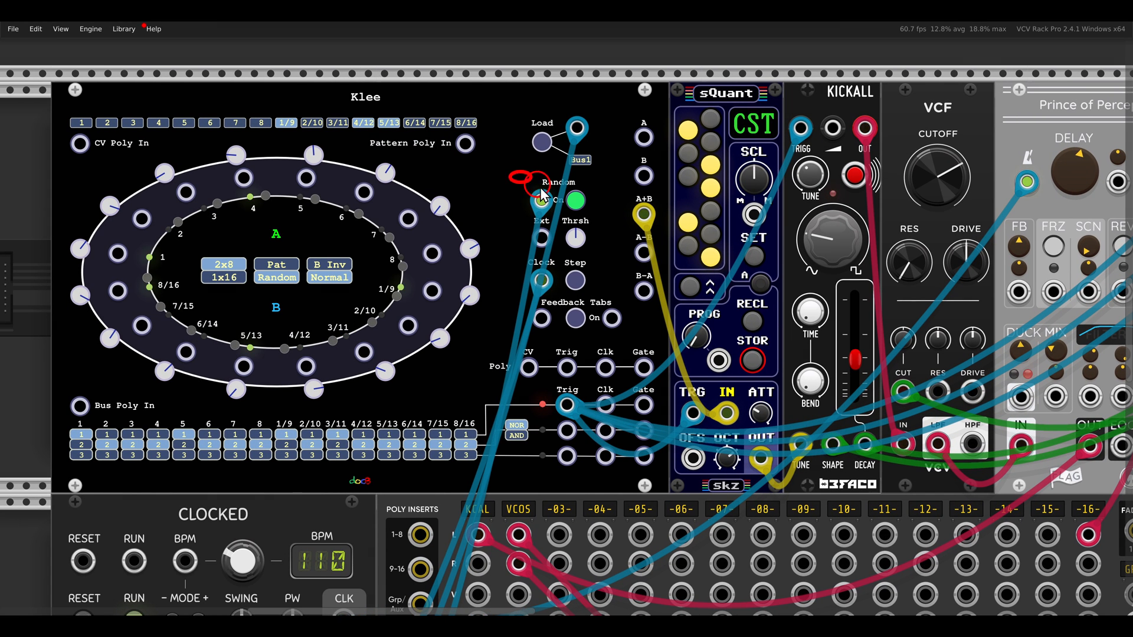
{"action": "left_click_drag", "start_coordinate": [541, 188], "coordinate": [599, 231]}
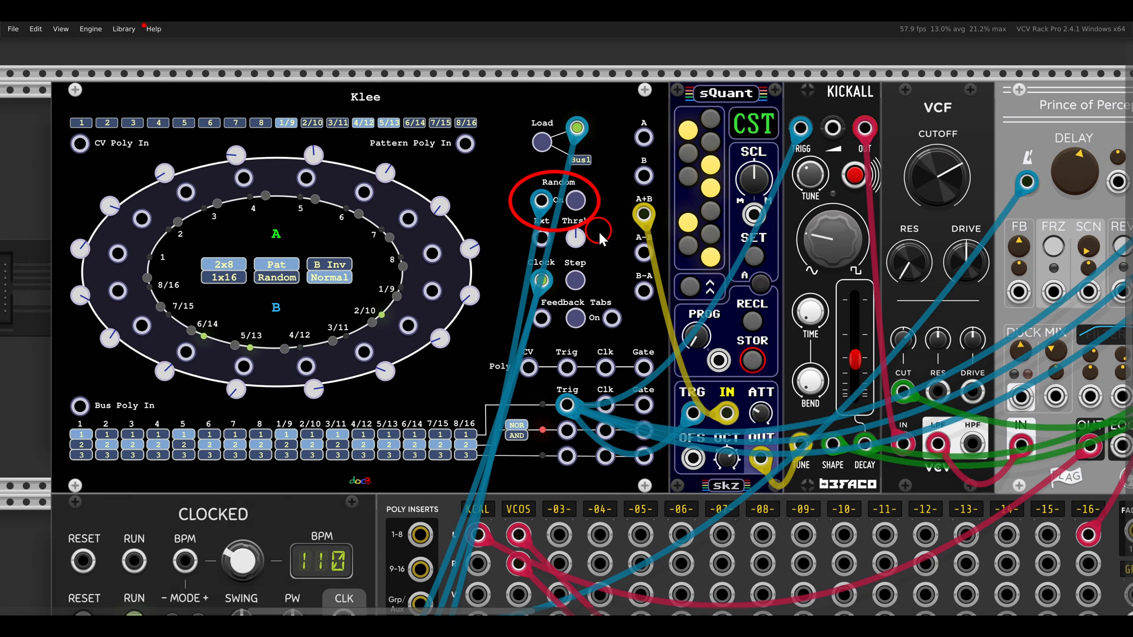
{"action": "left_click_drag", "start_coordinate": [519, 99], "coordinate": [609, 183]}
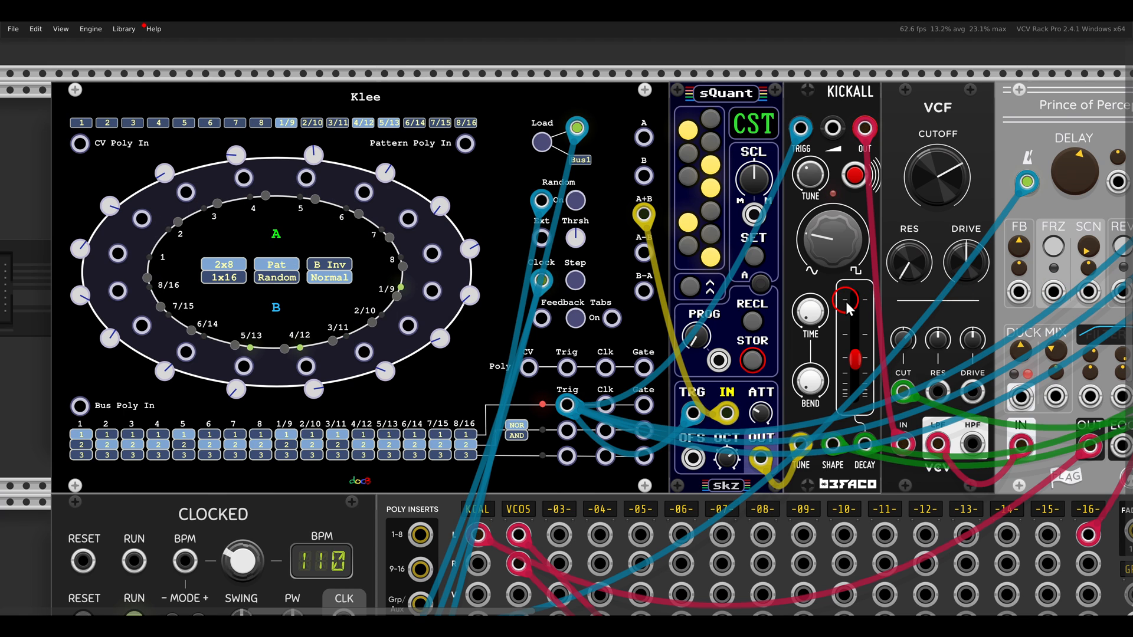
{"action": "left_click", "coordinate": [709, 250]}
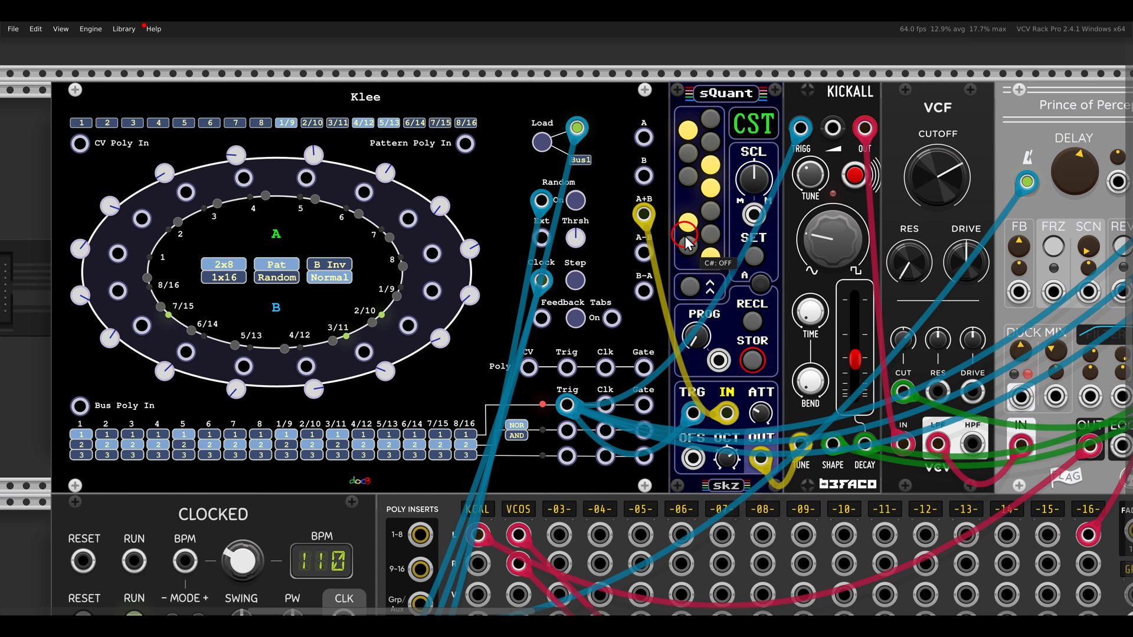
Examine the lowest Klee's five CV outputs and the trigger outputs of its three buses
{"action": "scroll", "coordinate": [709, 250], "scroll_direction": "down", "scroll_amount": 3, "text": "ctrl"}
{"action": "scroll", "coordinate": [604, 235], "scroll_direction": "down", "scroll_amount": 10}
{"action": "scroll", "coordinate": [604, 235], "scroll_direction": "down", "scroll_amount": 6}
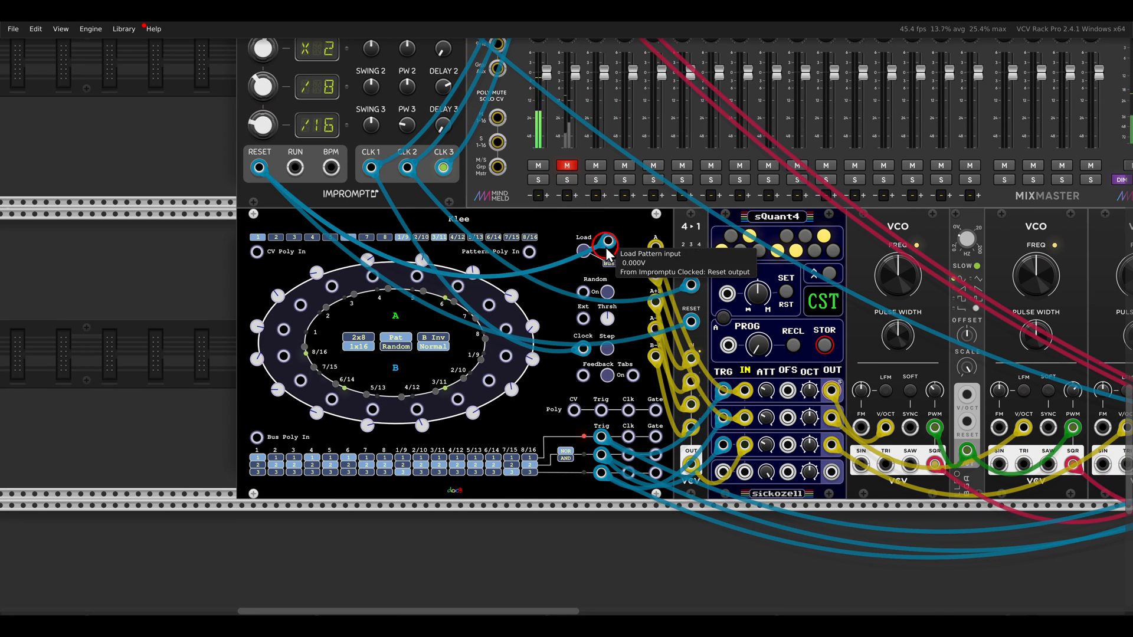
{"action": "scroll", "coordinate": [641, 175], "scroll_direction": "up", "scroll_amount": 2, "text": "ctrl"}
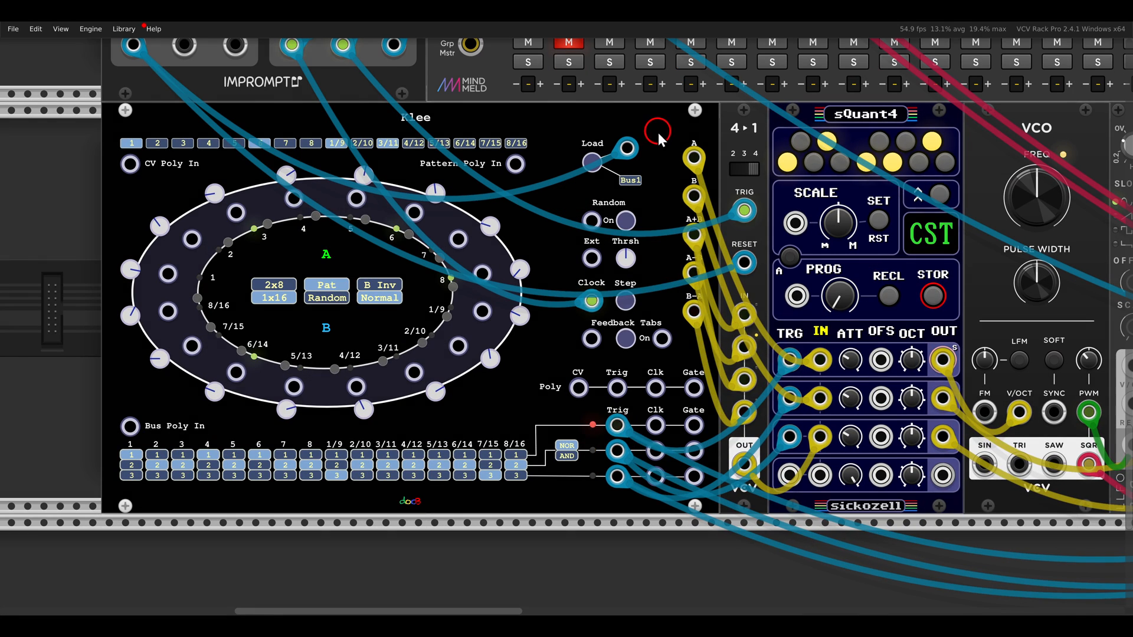
{"action": "left_click_drag", "start_coordinate": [658, 132], "coordinate": [719, 359]}
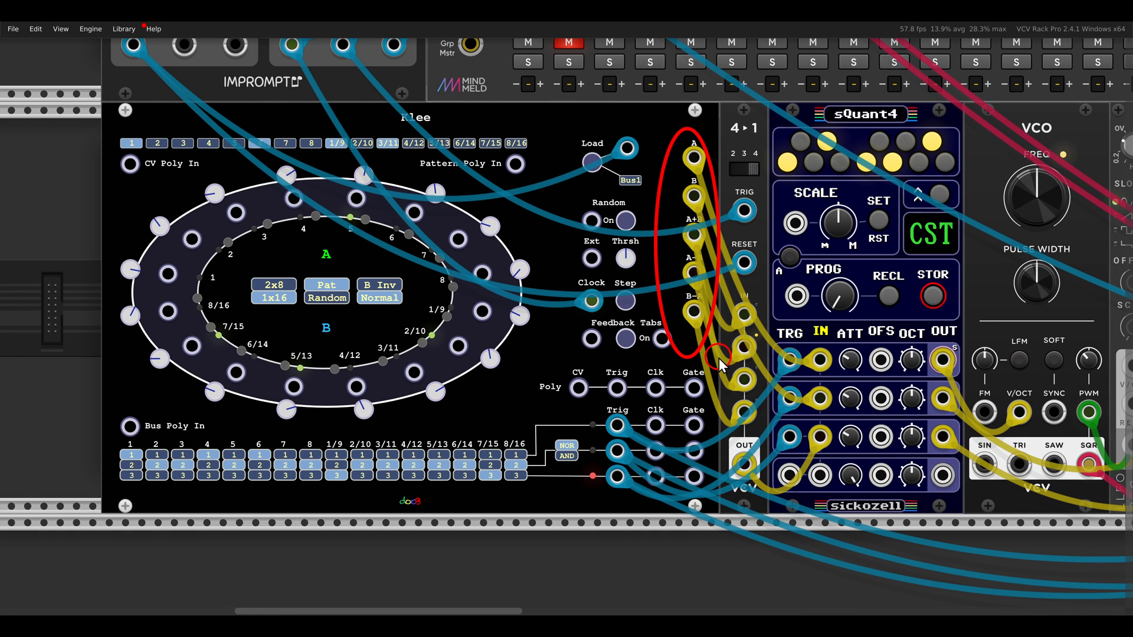
{"action": "key", "text": "Escape"}
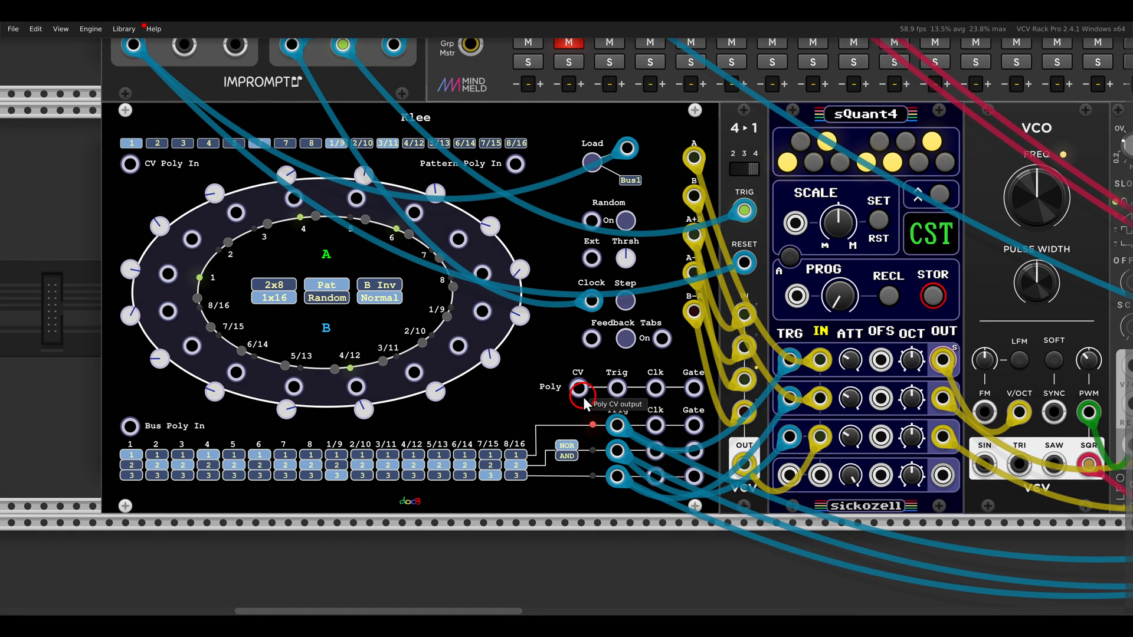
{"action": "left_click_drag", "start_coordinate": [583, 398], "coordinate": [650, 513]}
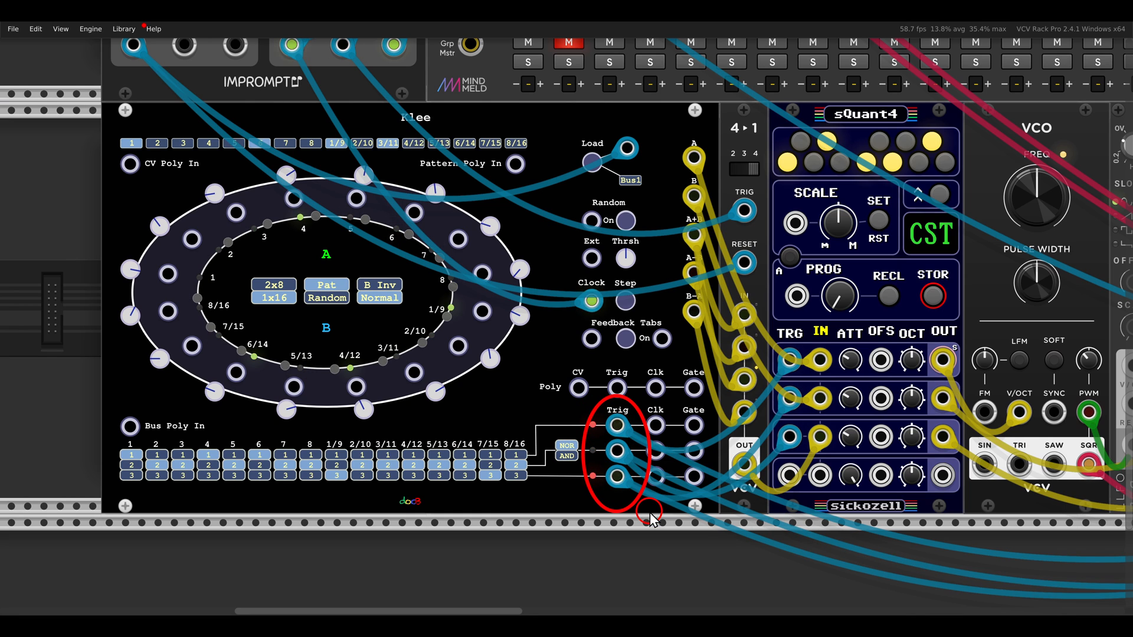
Trace the lowest Klee patch through its VCOs, MIX4, Quad AD envelopes, filter and delay, returning to sQuant4
{"action": "scroll", "coordinate": [676, 385], "scroll_direction": "down", "scroll_amount": 2}
{"action": "left_click_drag", "start_coordinate": [803, 343], "coordinate": [433, 288]}
{"action": "left_click_drag", "start_coordinate": [518, 123], "coordinate": [593, 175]}
{"action": "mouse_move", "coordinate": [637, 114]}
{"action": "left_mouse_down"}
{"action": "mouse_move", "coordinate": [848, 193]}
{"action": "mouse_move", "coordinate": [403, 203]}
{"action": "left_mouse_up"}
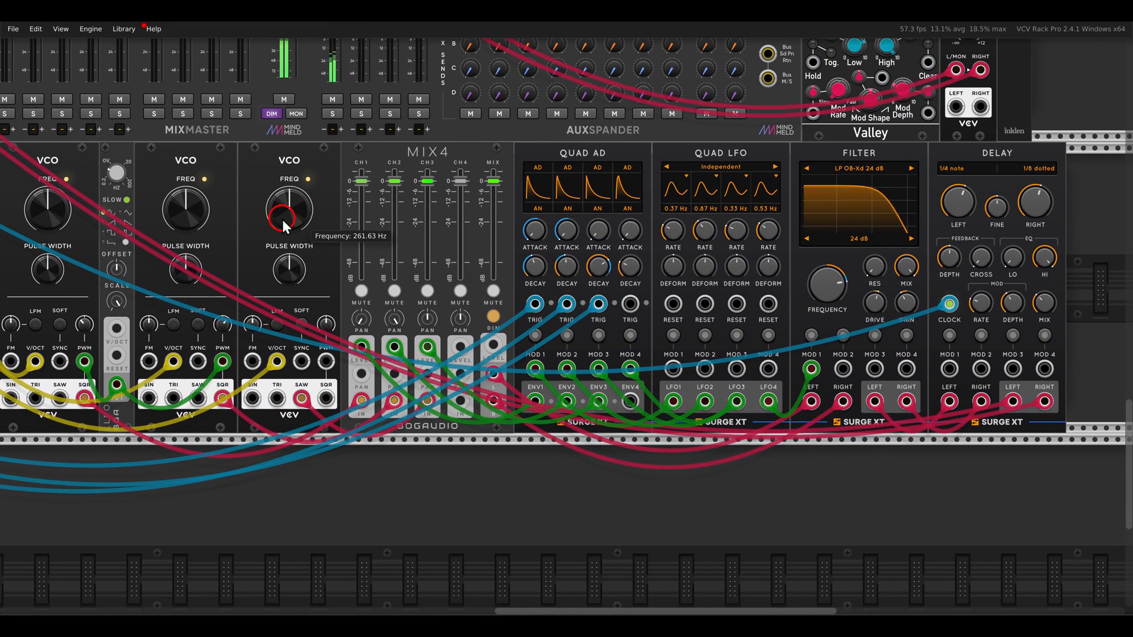
{"action": "scroll", "coordinate": [282, 219], "scroll_direction": "left", "scroll_amount": 5}
{"action": "left_click_drag", "start_coordinate": [391, 233], "coordinate": [715, 217]}
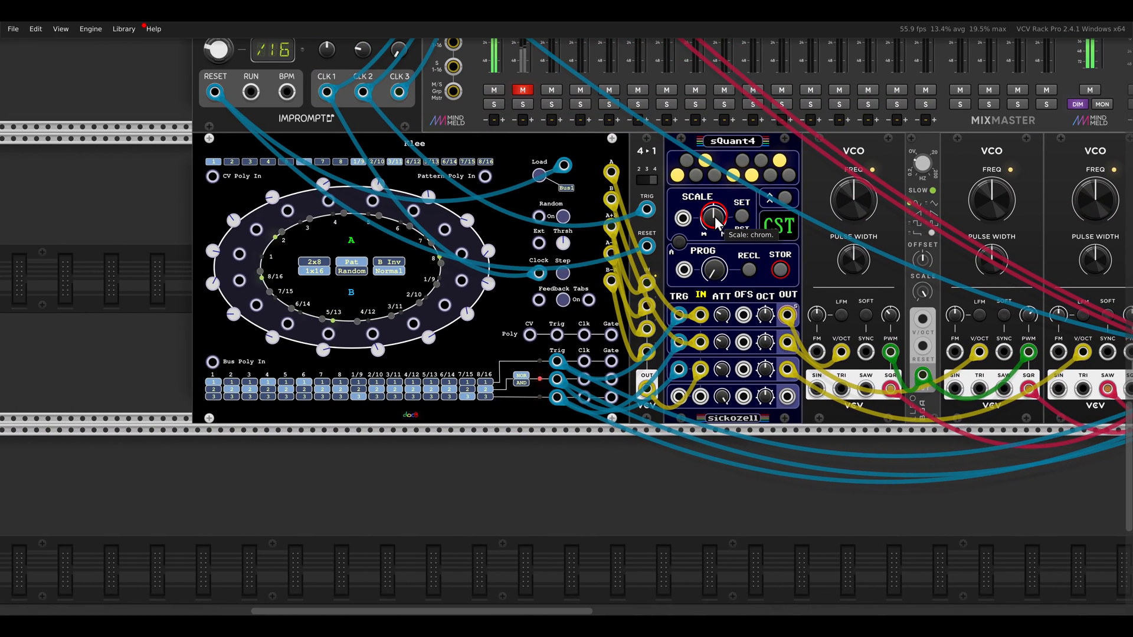
Inspect how Klee outputs A and B feed sQuant4 and the A+B, A-B and B-A outputs feed the 4-to-1 switch
{"action": "scroll", "coordinate": [692, 244], "scroll_direction": "up", "scroll_amount": 2}
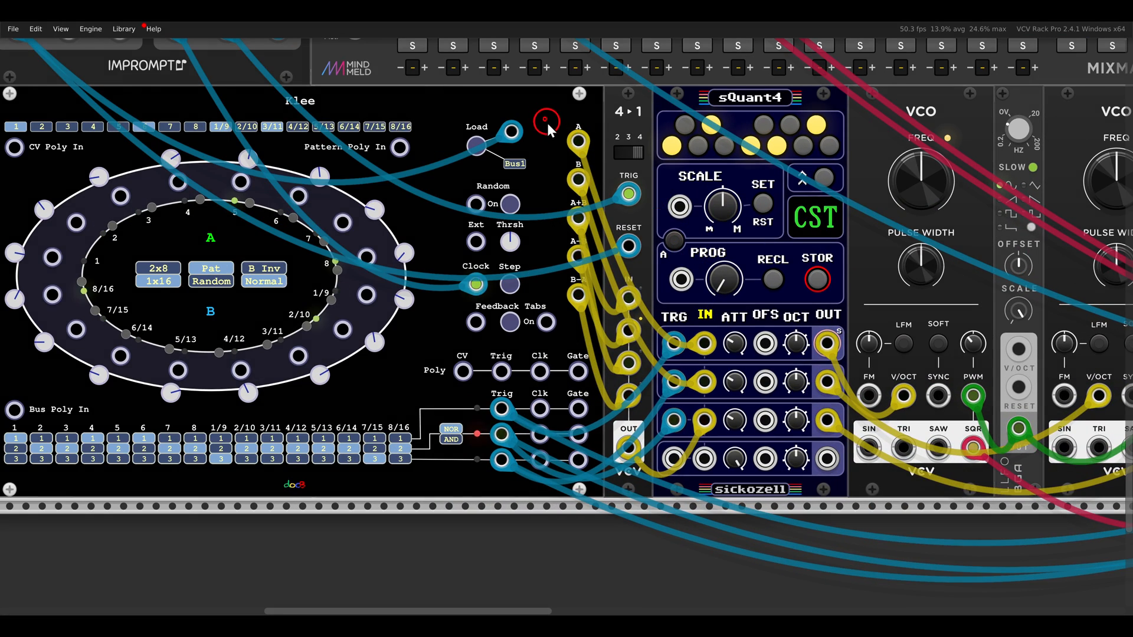
{"action": "left_click_drag", "start_coordinate": [547, 123], "coordinate": [604, 205]}
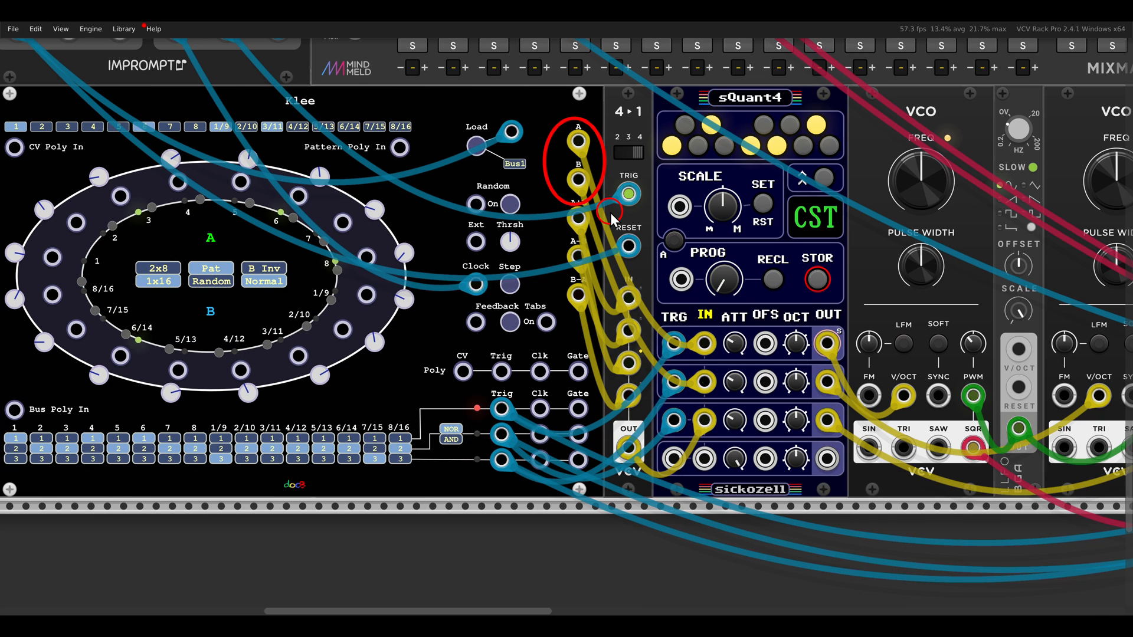
{"action": "left_click_drag", "start_coordinate": [542, 199], "coordinate": [598, 322]}
{"action": "left_click_drag", "start_coordinate": [587, 84], "coordinate": [656, 143]}
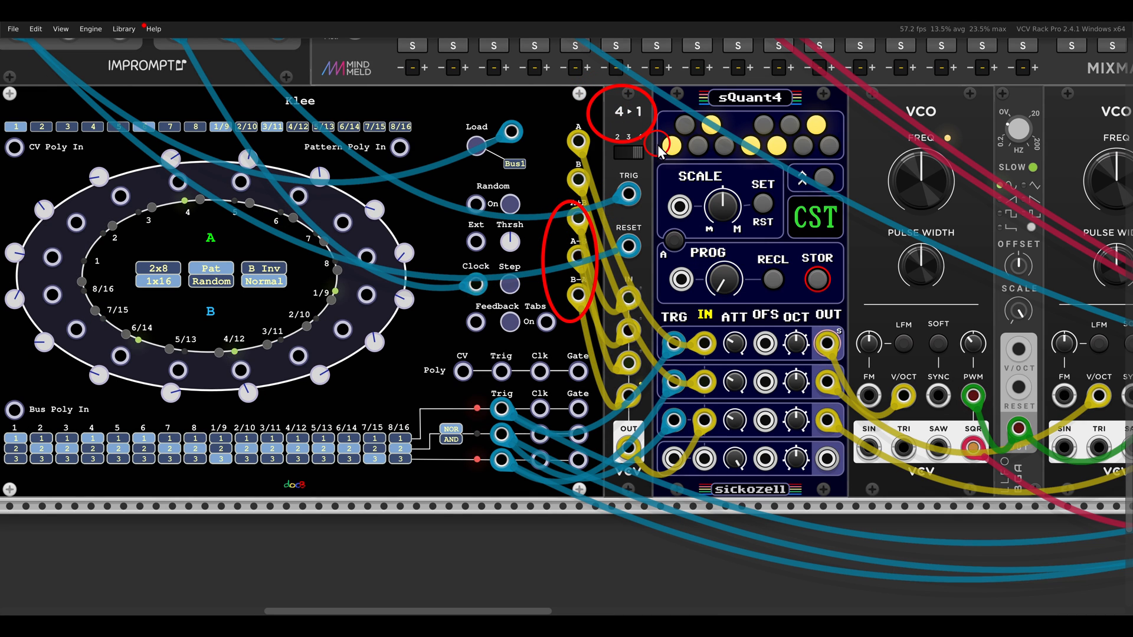
Check the mute of the second MixMaster channel and the bus trigger section of the lowest Klee
{"action": "scroll", "coordinate": [531, 188], "scroll_direction": "up", "scroll_amount": 3}
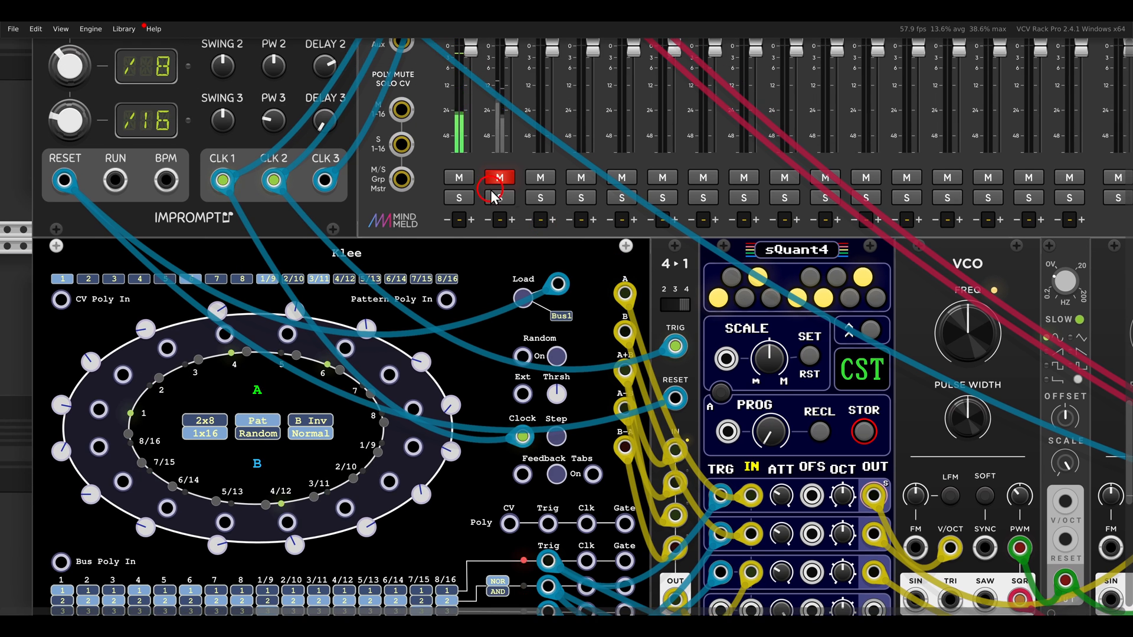
{"action": "scroll", "coordinate": [524, 155], "scroll_direction": "down", "scroll_amount": 3}
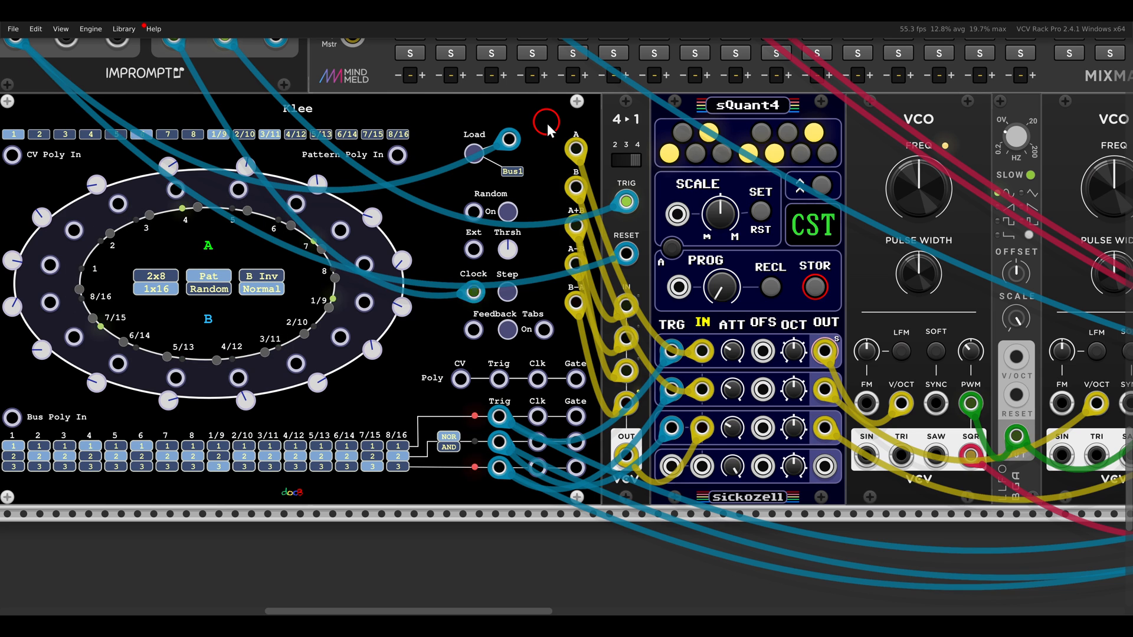
{"action": "scroll", "coordinate": [536, 216], "scroll_direction": "down", "scroll_amount": 2}
{"action": "scroll", "coordinate": [535, 216], "scroll_direction": "left", "scroll_amount": 2}
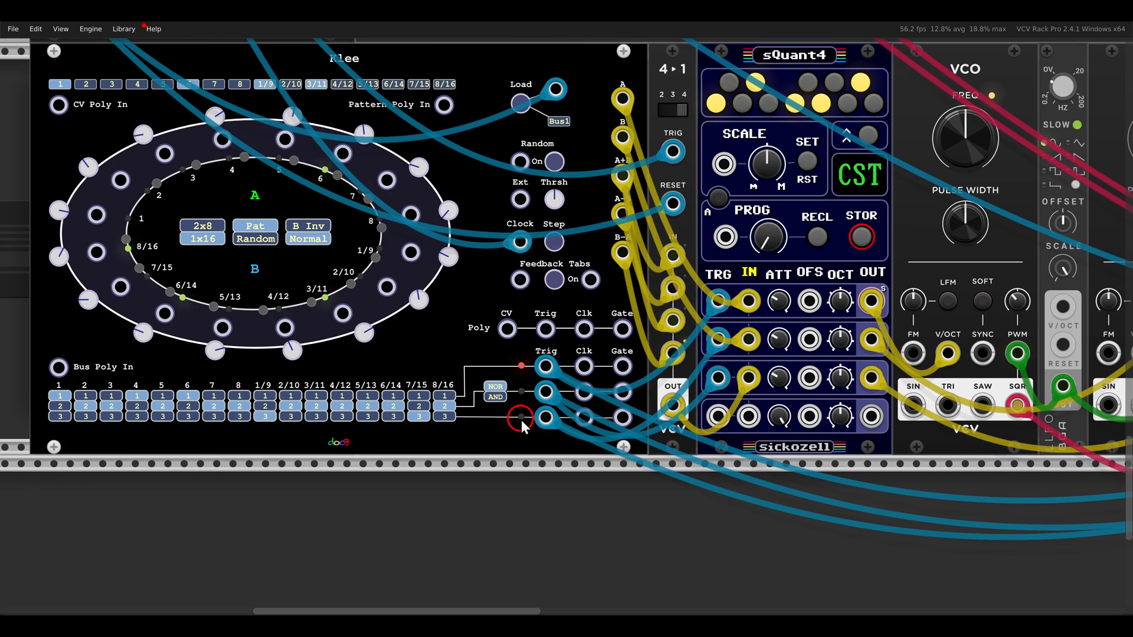
Inspect the lowest Klee's three bus trigger lights and the NOR and AND settings beside its second bus
{"action": "scroll", "coordinate": [521, 419], "scroll_direction": "up", "scroll_amount": 2}
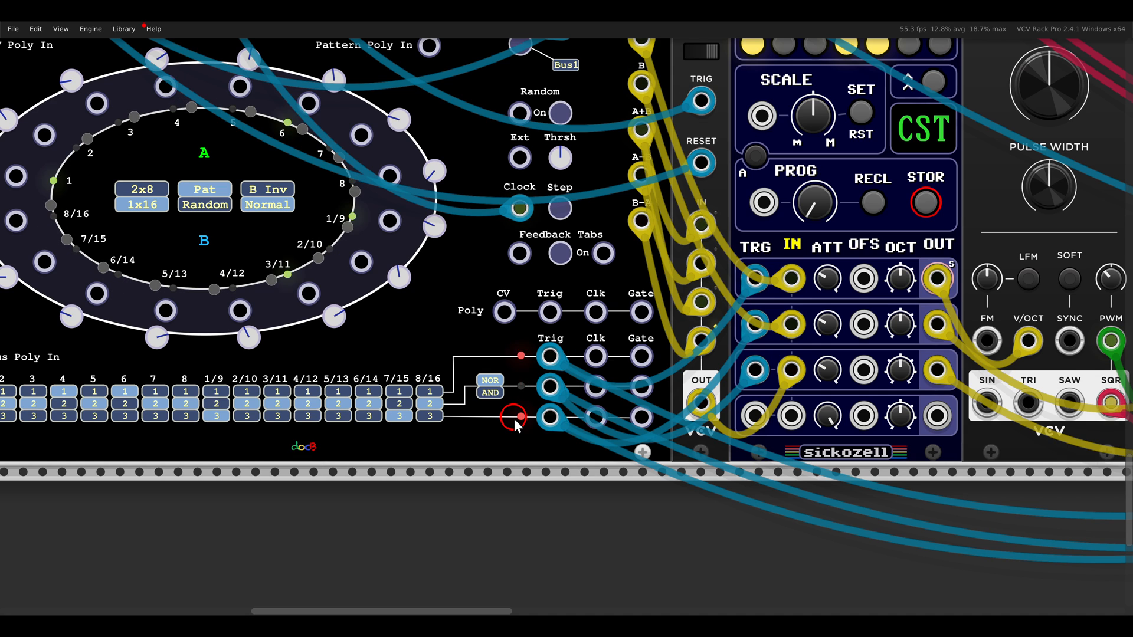
{"action": "scroll", "coordinate": [501, 370], "scroll_direction": "down", "scroll_amount": 2}
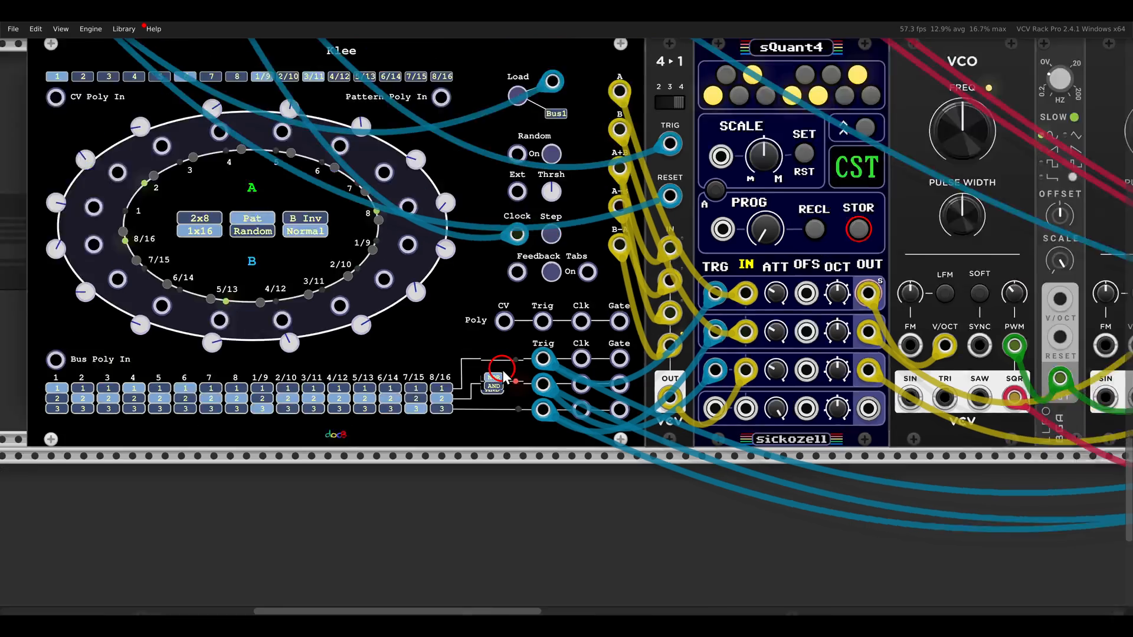
{"action": "scroll", "coordinate": [501, 370], "scroll_direction": "down", "scroll_amount": 5}
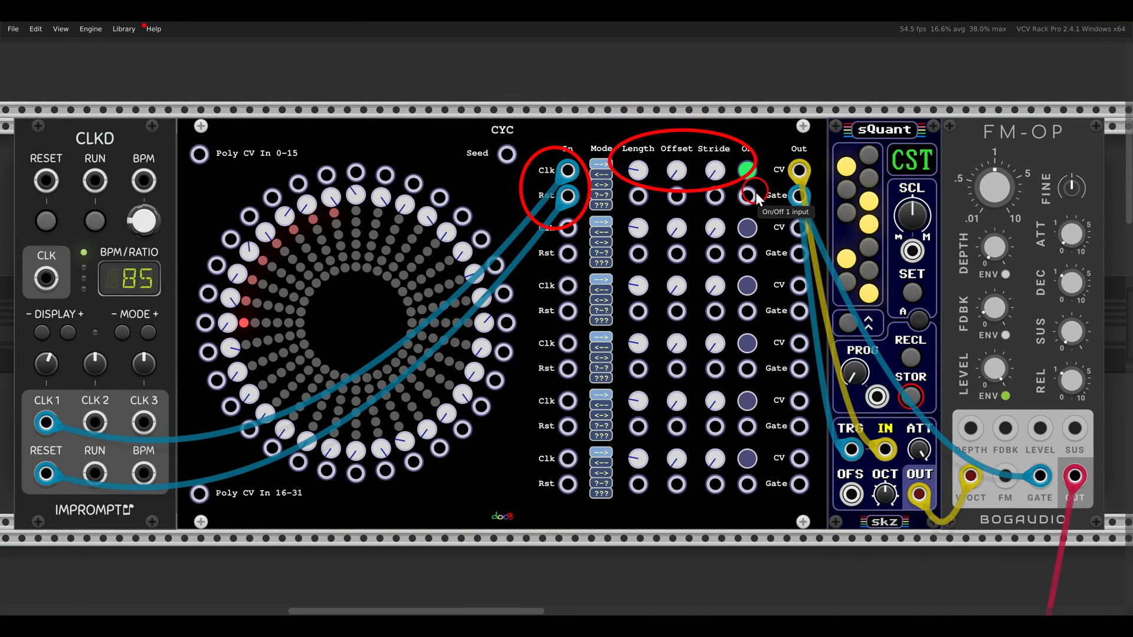
Start the CLKD clock and shorten the first CYC sequence to a Length of 5
{"action": "left_click", "coordinate": [106, 227]}
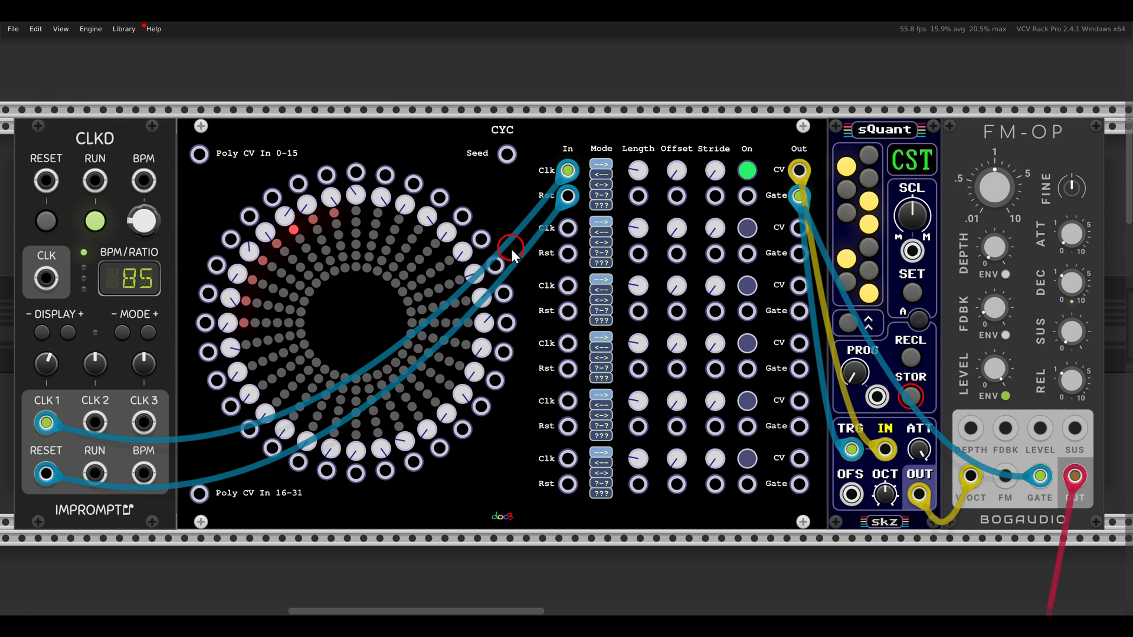
{"action": "scroll", "coordinate": [422, 350], "scroll_direction": "up", "scroll_amount": 1}
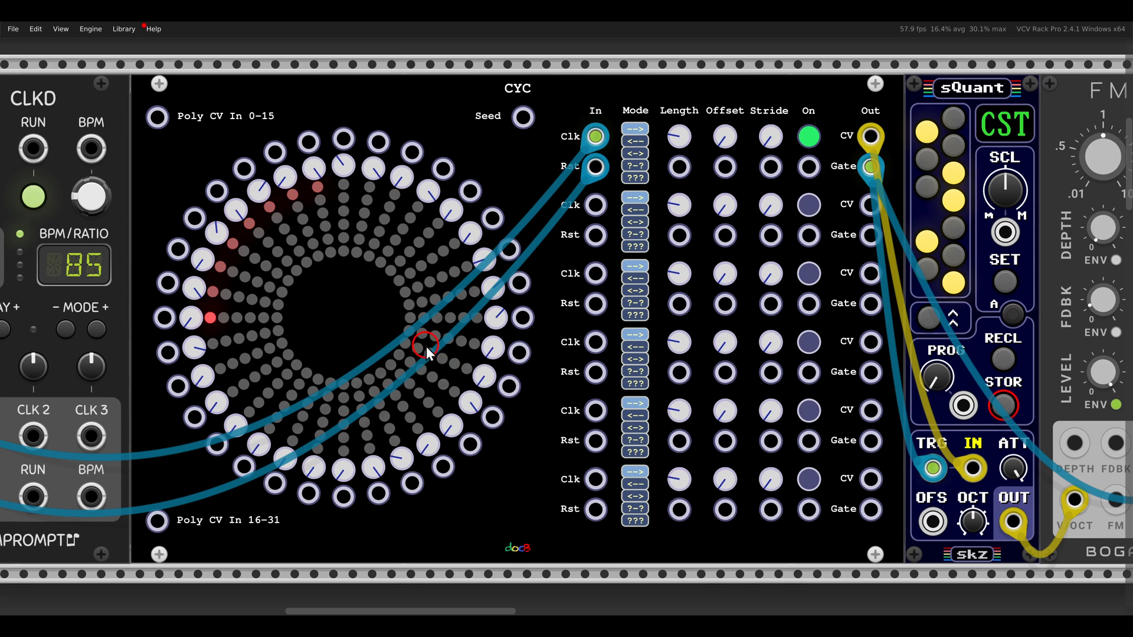
{"action": "left_click_drag", "start_coordinate": [288, 233], "coordinate": [328, 206]}
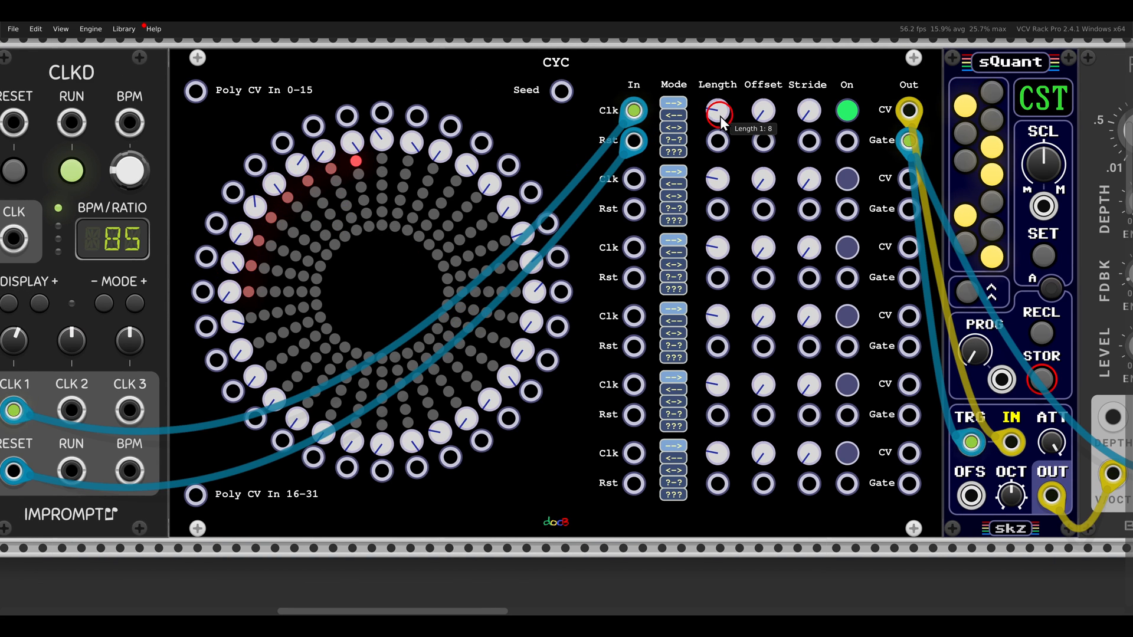
{"action": "left_click_drag", "start_coordinate": [720, 115], "coordinate": [738, 279]}
Try the first CYC sequence with an Offset of 11, and return the Offset to 0
{"action": "mouse_move", "coordinate": [717, 103]}
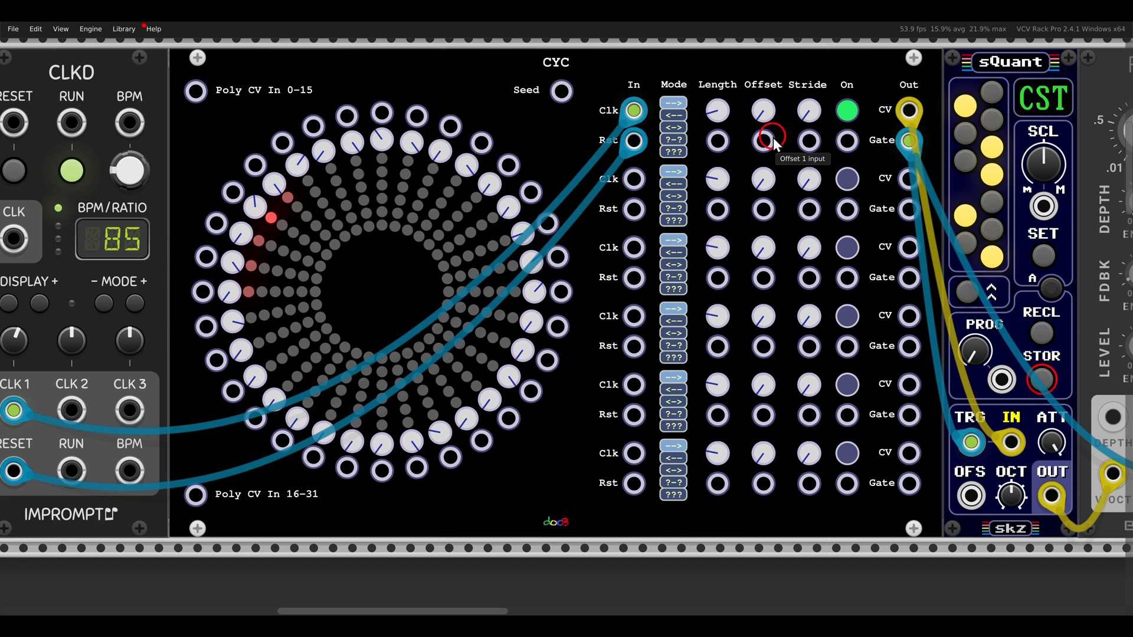
{"action": "mouse_move", "coordinate": [766, 118]}
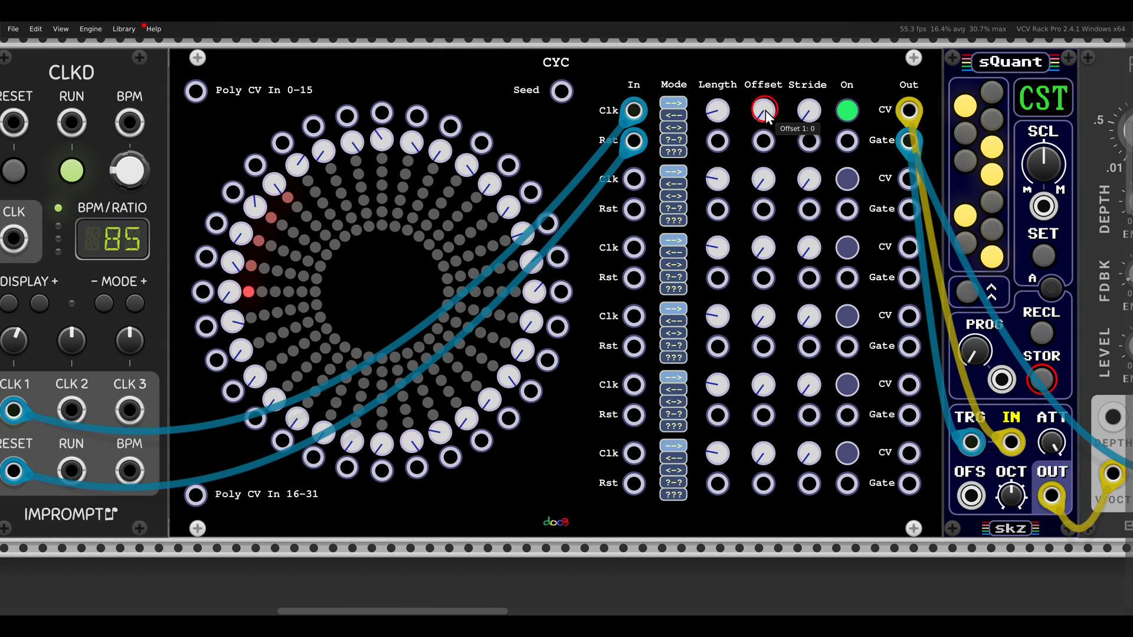
{"action": "mouse_move", "coordinate": [766, 110]}
{"action": "left_mouse_down"}
{"action": "mouse_move", "coordinate": [758, 78]}
{"action": "mouse_move", "coordinate": [765, 115]}
{"action": "left_mouse_up"}
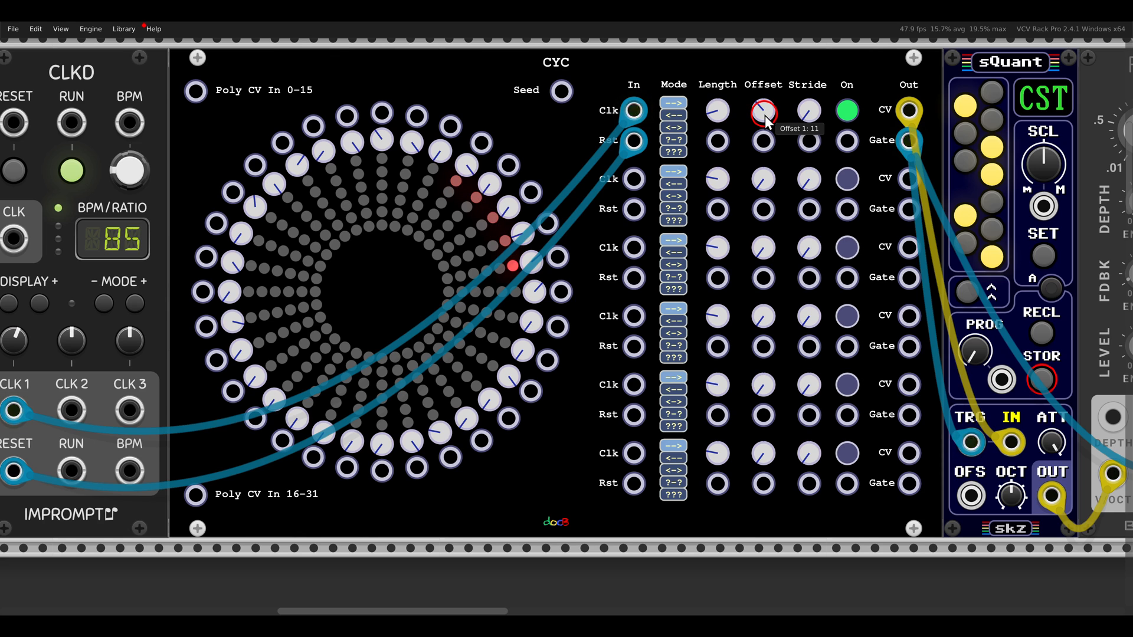
{"action": "left_click_drag", "start_coordinate": [765, 115], "coordinate": [788, 220]}
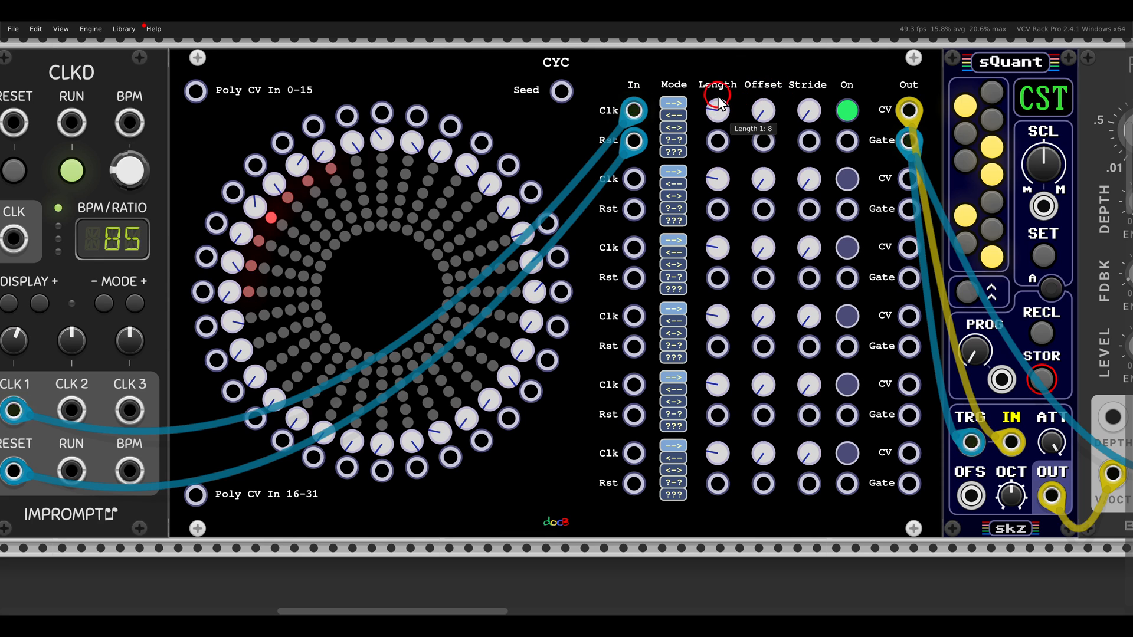
Raise the first CYC sequence's Stride in stages, initially at Length 16 and finally at Length 8, and stop the CLKD clock
{"action": "left_click_drag", "start_coordinate": [721, 112], "coordinate": [702, 89]}
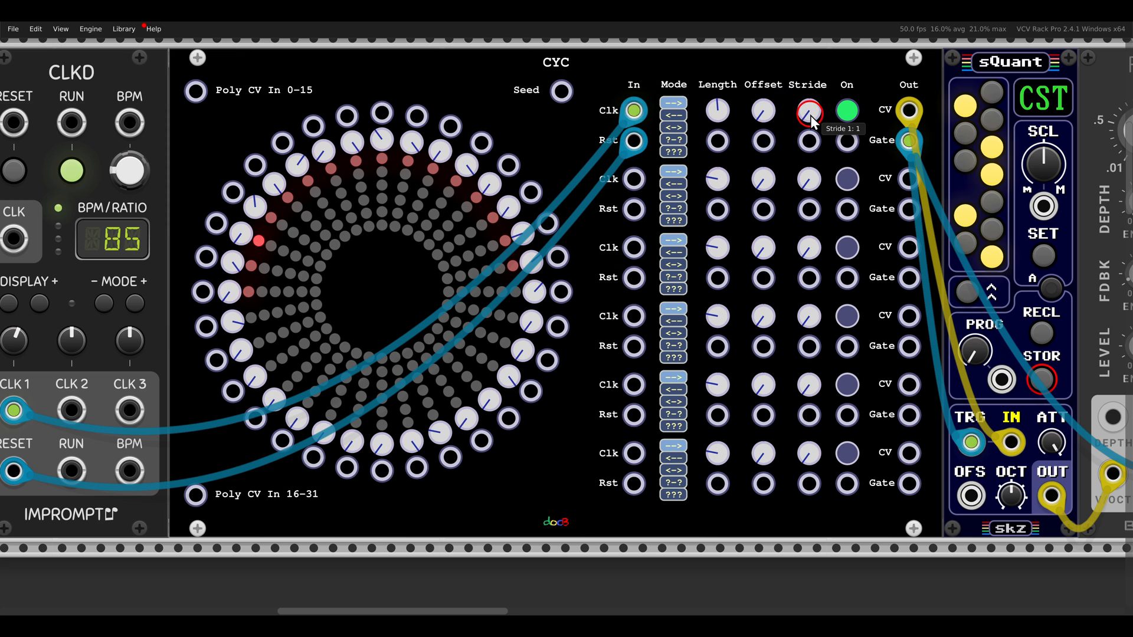
{"action": "left_click_drag", "start_coordinate": [812, 118], "coordinate": [795, 87]}
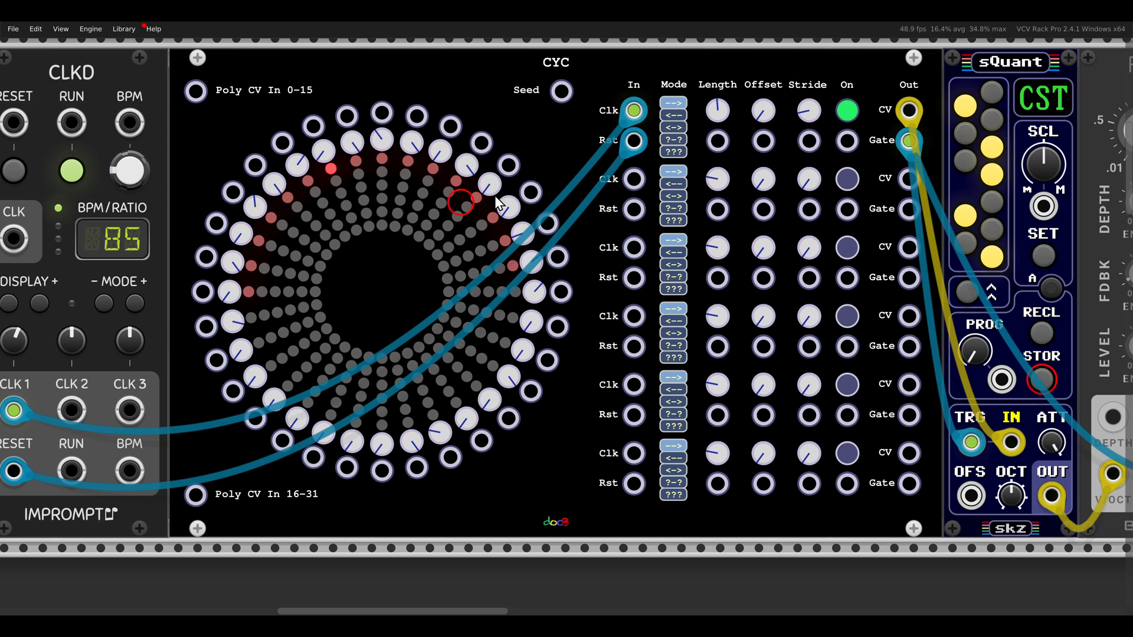
{"action": "left_click_drag", "start_coordinate": [807, 96], "coordinate": [804, 85]}
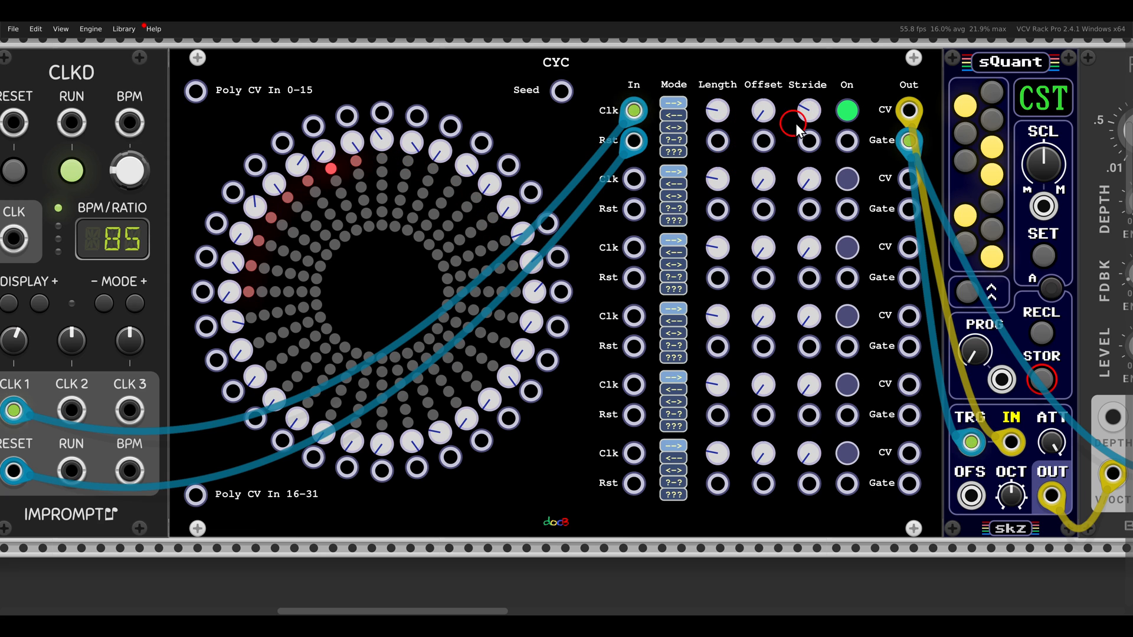
{"action": "left_click_drag", "start_coordinate": [807, 116], "coordinate": [787, 76]}
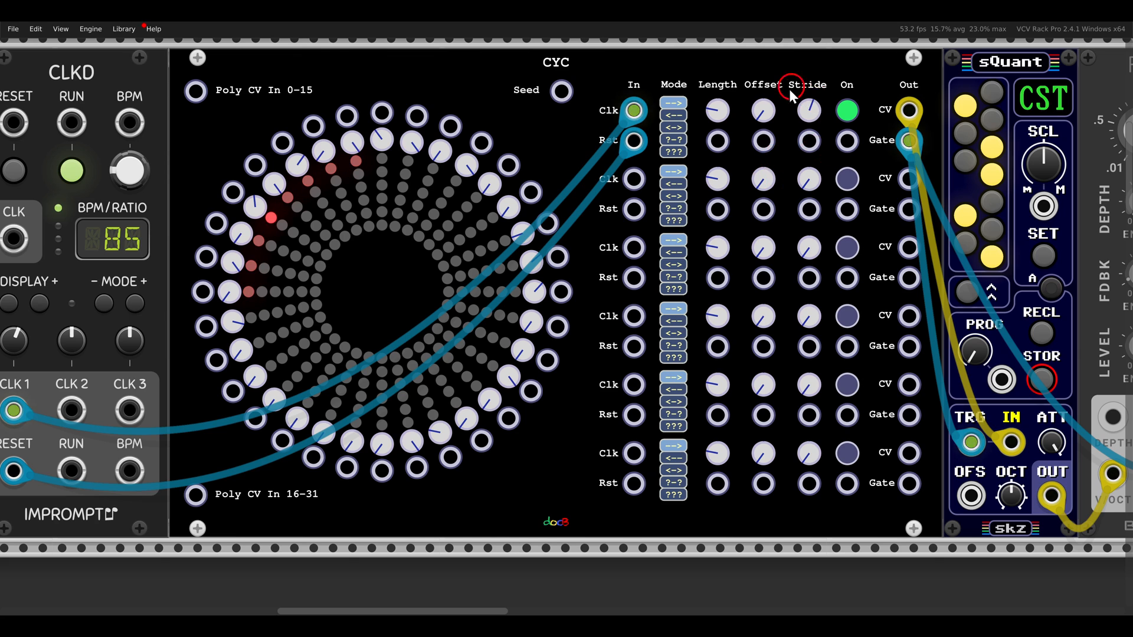
{"action": "left_click", "coordinate": [92, 171]}
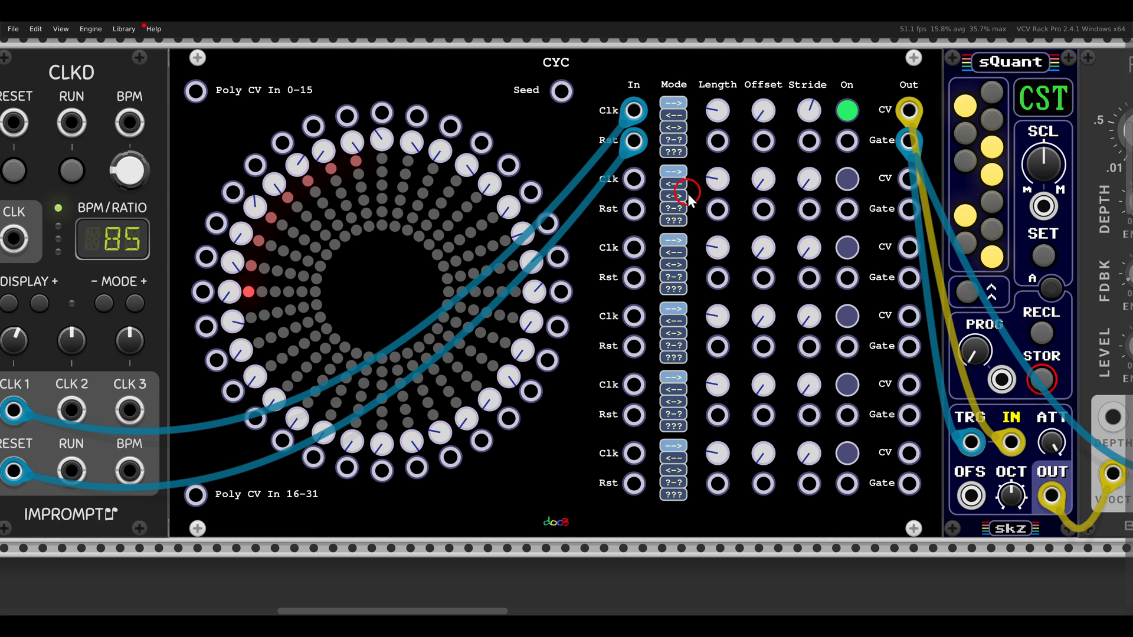
Examine the clock and reset inputs of the first three sequences on the CYC patched to sQuant4
{"action": "scroll", "coordinate": [675, 227], "scroll_direction": "down", "scroll_amount": 1}
{"action": "scroll", "coordinate": [564, 240], "scroll_direction": "down", "scroll_amount": 16}
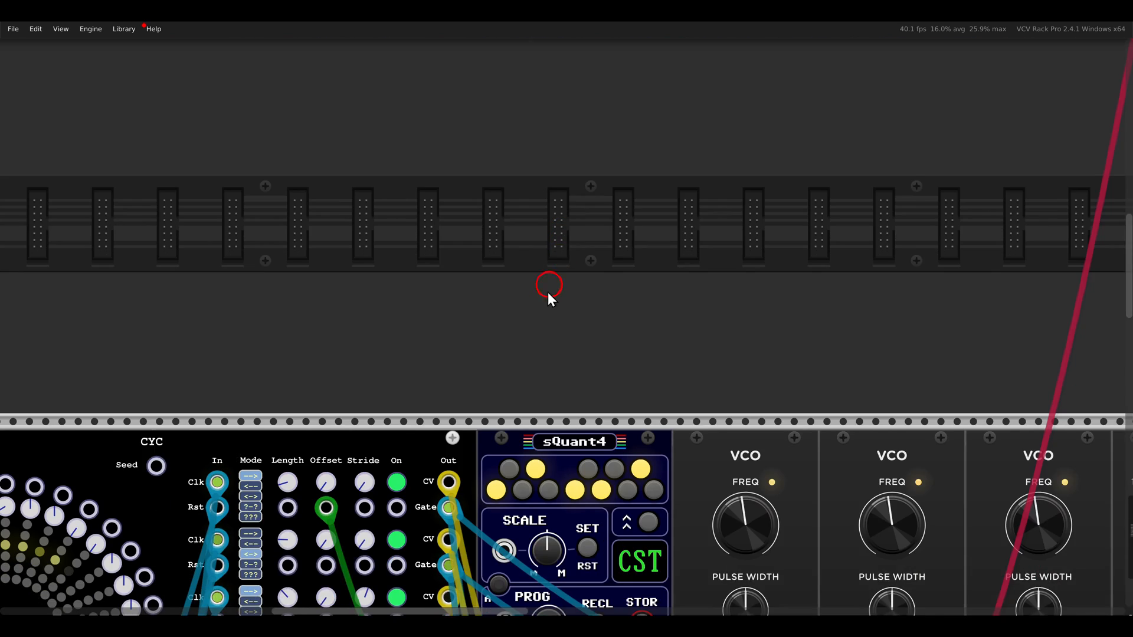
{"action": "left_click_drag", "start_coordinate": [542, 323], "coordinate": [545, 140]}
{"action": "scroll", "coordinate": [592, 189], "scroll_direction": "down", "scroll_amount": 2}
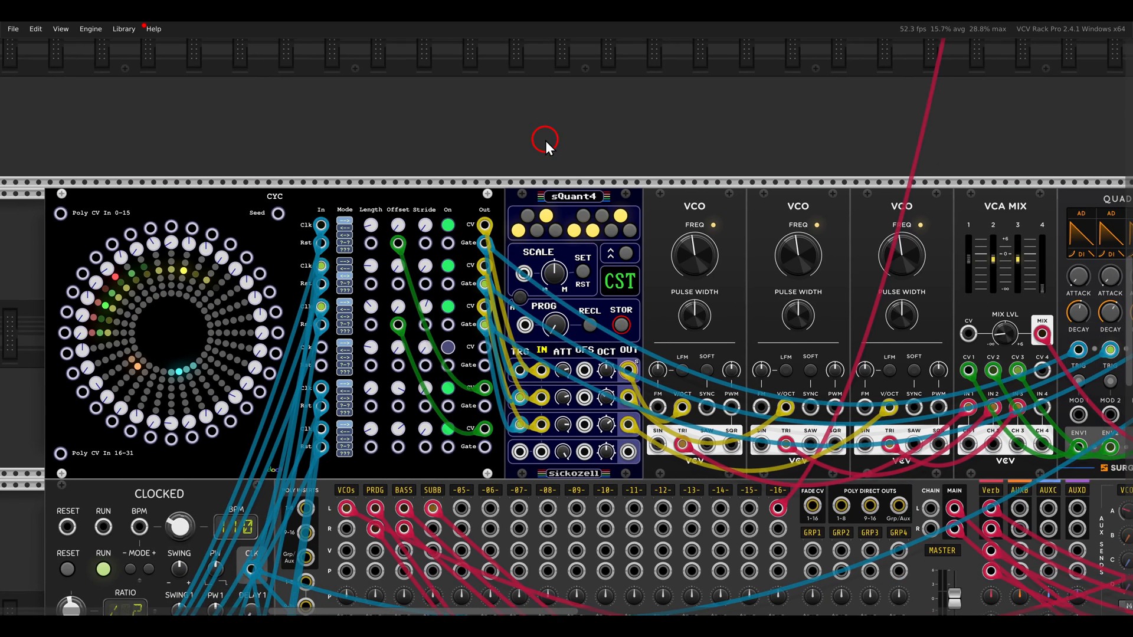
{"action": "left_click_drag", "start_coordinate": [334, 186], "coordinate": [433, 120]}
{"action": "scroll", "coordinate": [394, 149], "scroll_direction": "up", "scroll_amount": 1}
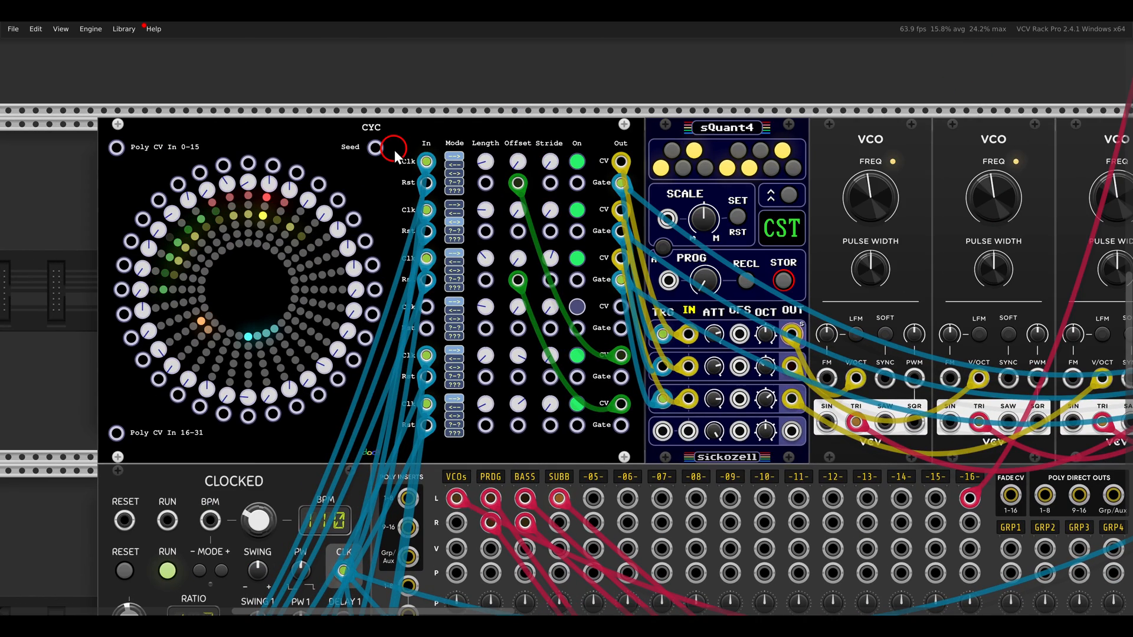
{"action": "scroll", "coordinate": [402, 161], "scroll_direction": "up", "scroll_amount": 1}
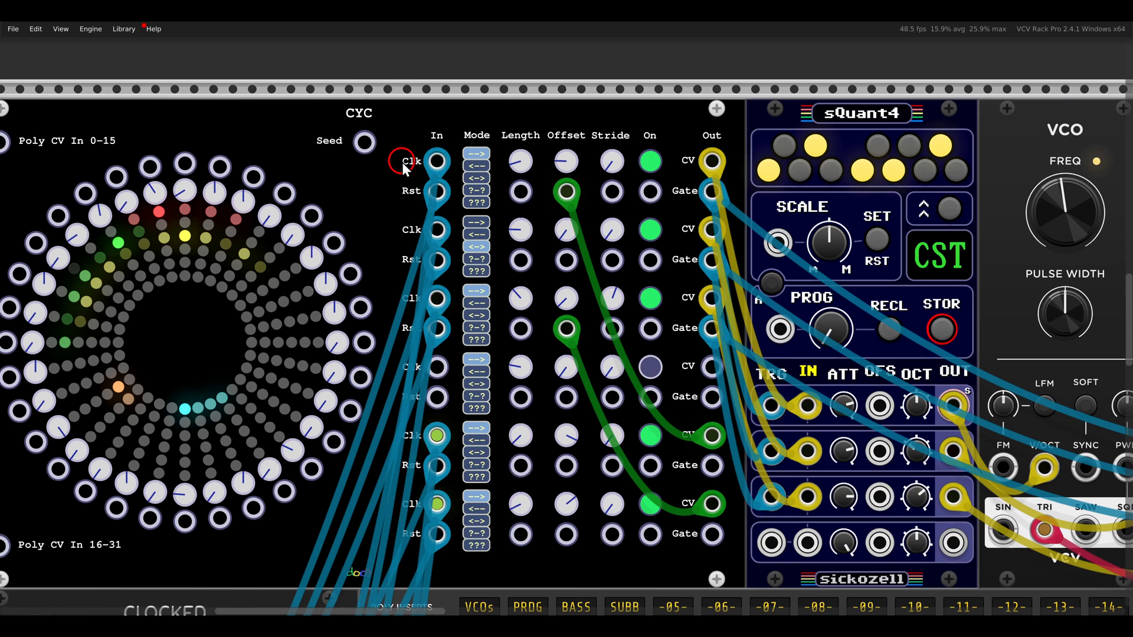
{"action": "mouse_move", "coordinate": [402, 161]}
{"action": "left_mouse_down"}
{"action": "mouse_move", "coordinate": [434, 117]}
{"action": "mouse_move", "coordinate": [493, 170]}
{"action": "mouse_move", "coordinate": [476, 267]}
{"action": "mouse_move", "coordinate": [521, 318]}
{"action": "left_mouse_up"}
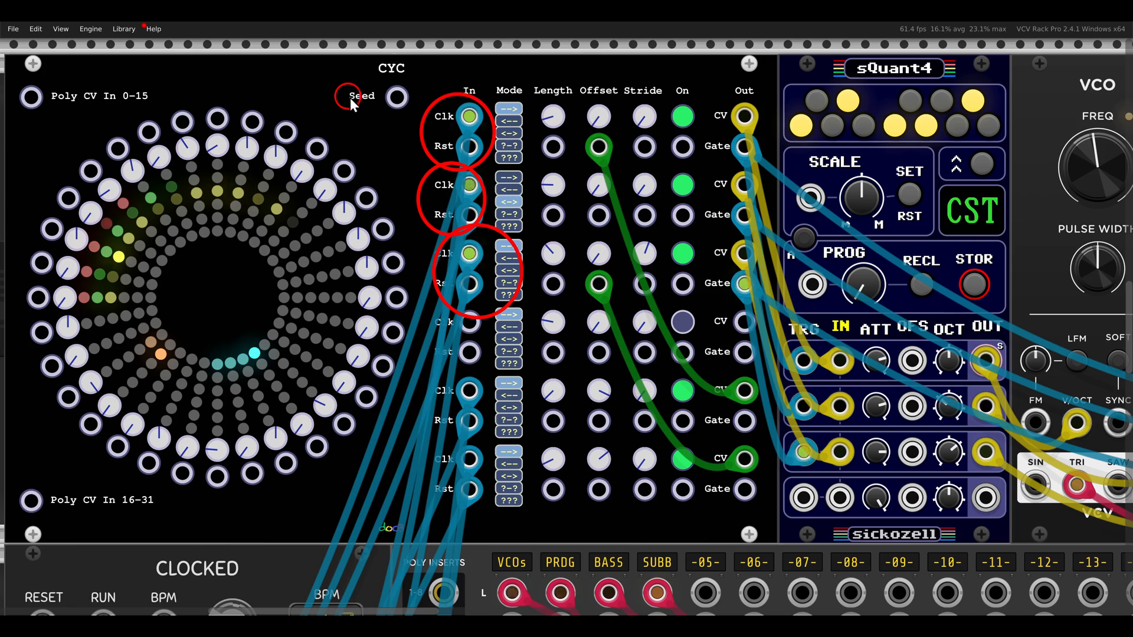
Trace the upper CYC patch from sQuant4 through the three VCOs, VCA MIX, VCF and Prince of Perception delay
{"action": "scroll", "coordinate": [350, 97], "scroll_direction": "down", "scroll_amount": 2}
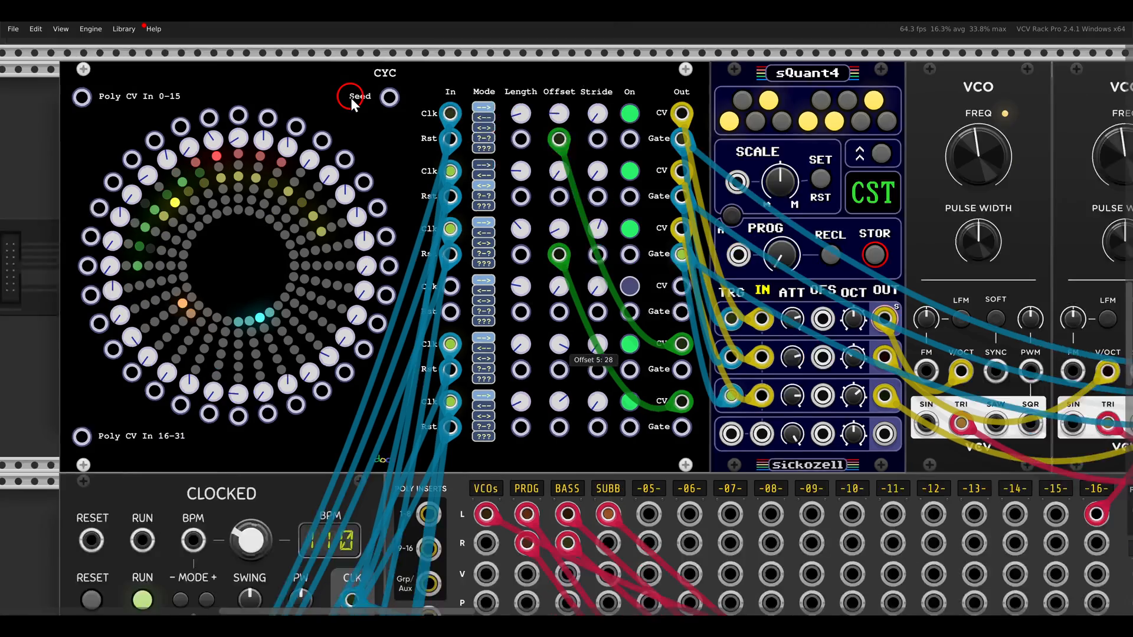
{"action": "scroll", "coordinate": [350, 97], "scroll_direction": "down", "scroll_amount": 2}
{"action": "left_click_drag", "start_coordinate": [688, 191], "coordinate": [255, 216]}
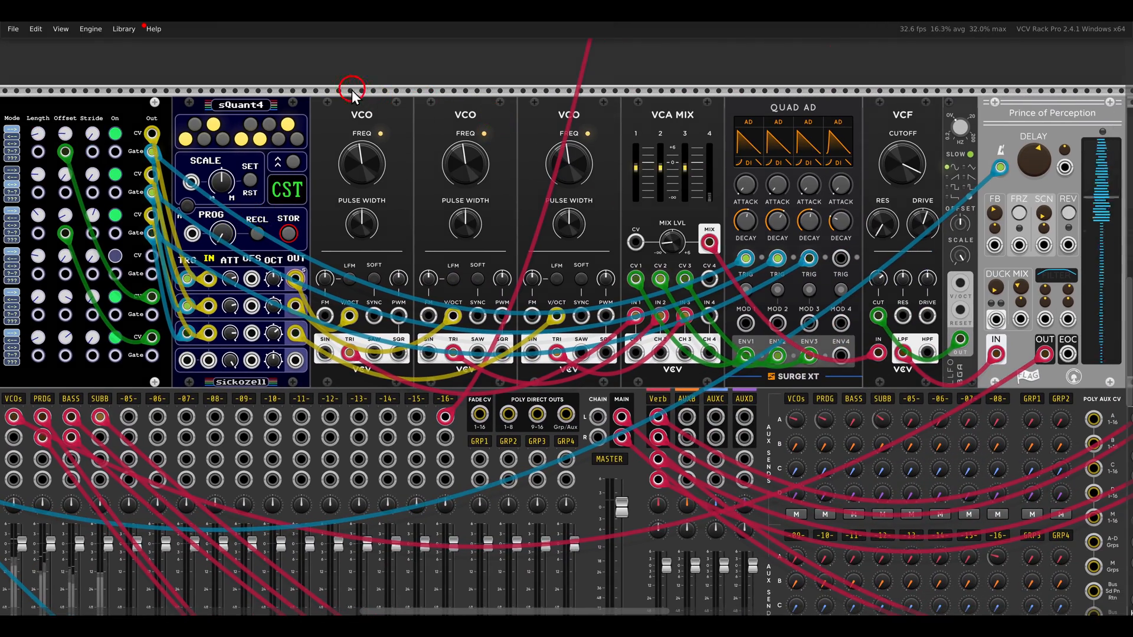
{"action": "left_click_drag", "start_coordinate": [326, 82], "coordinate": [729, 214]}
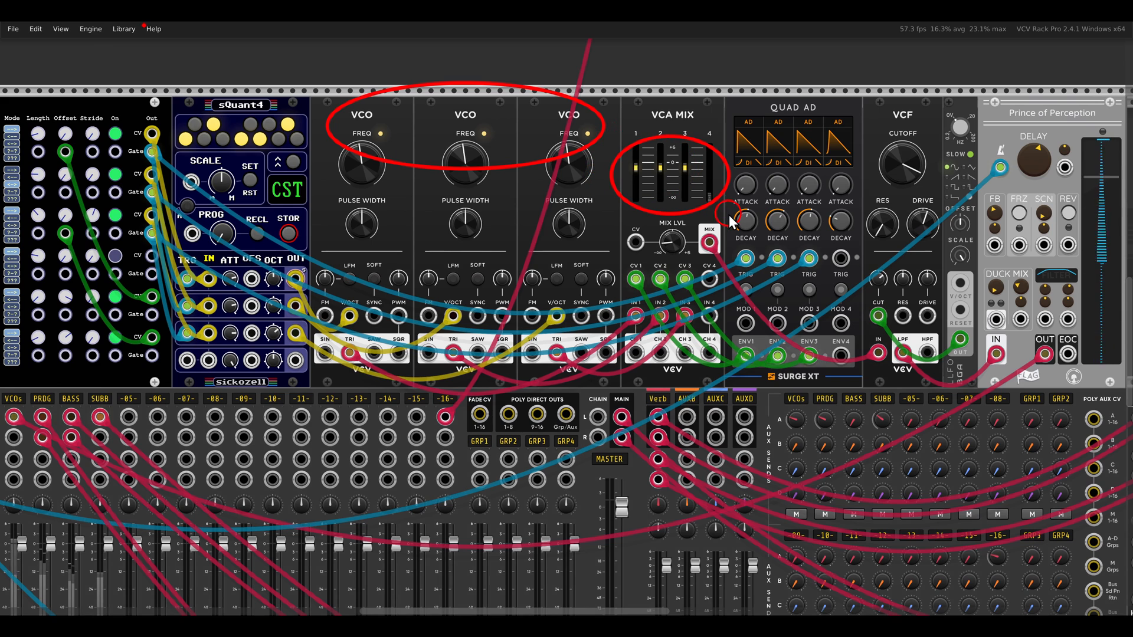
{"action": "left_click_drag", "start_coordinate": [850, 85], "coordinate": [929, 157]}
{"action": "left_click_drag", "start_coordinate": [946, 84], "coordinate": [1132, 156]}
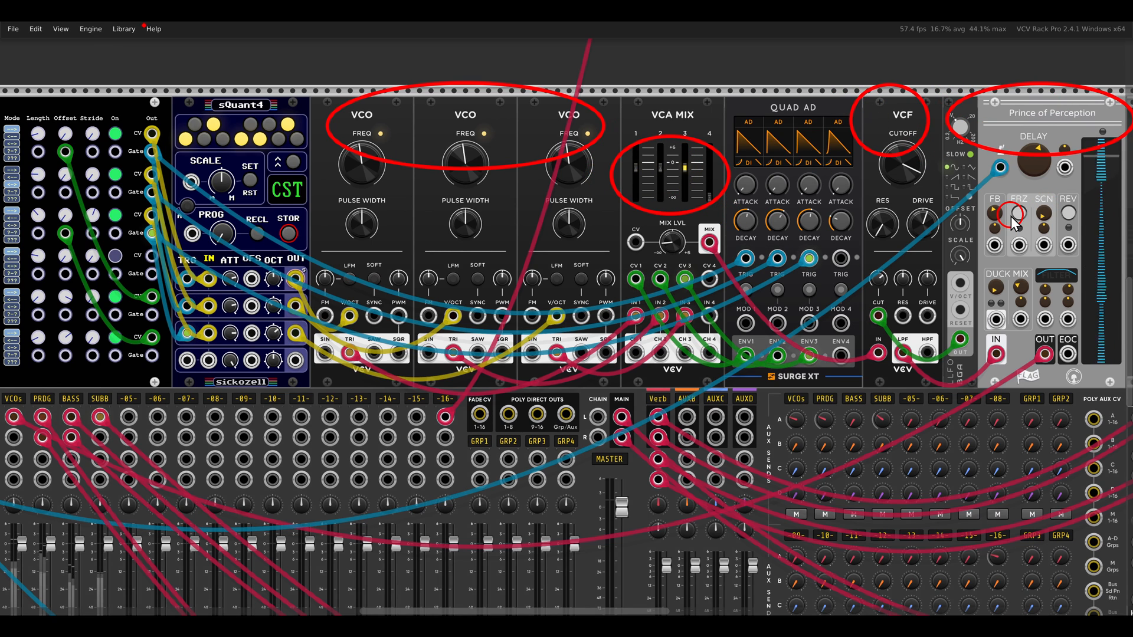
Unmute the MixMaster's VCOs channel and inspect the upper CYC's step inputs around CV 13
{"action": "left_click_drag", "start_coordinate": [383, 407], "coordinate": [672, 271]}
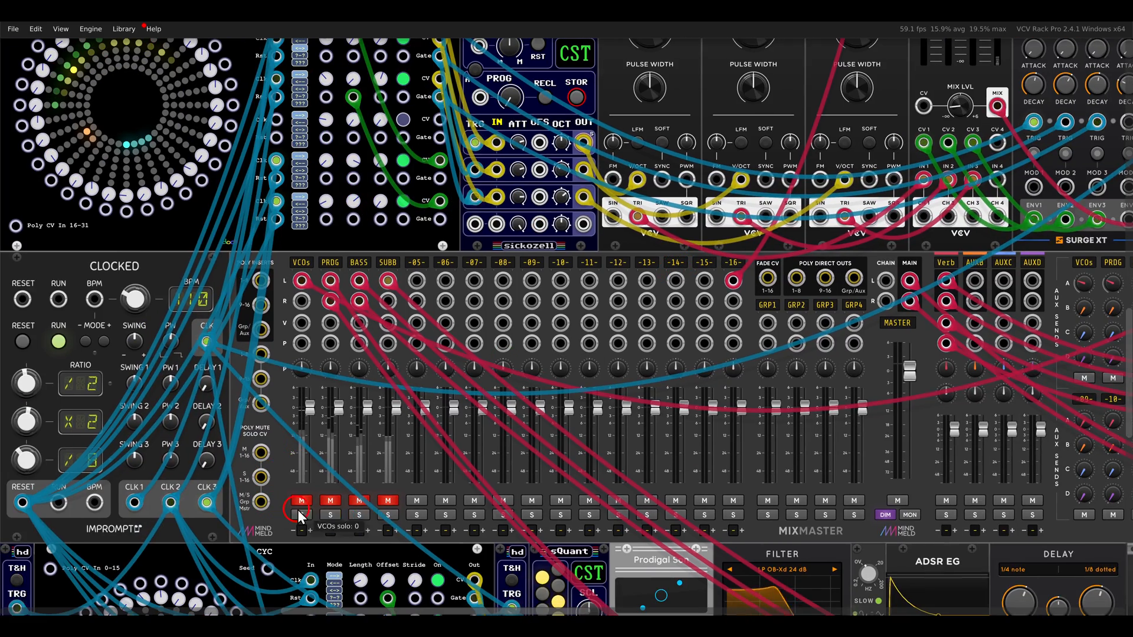
{"action": "left_click", "coordinate": [300, 500]}
{"action": "left_click_drag", "start_coordinate": [316, 278], "coordinate": [528, 428]}
{"action": "scroll", "coordinate": [502, 208], "scroll_direction": "up", "scroll_amount": 2}
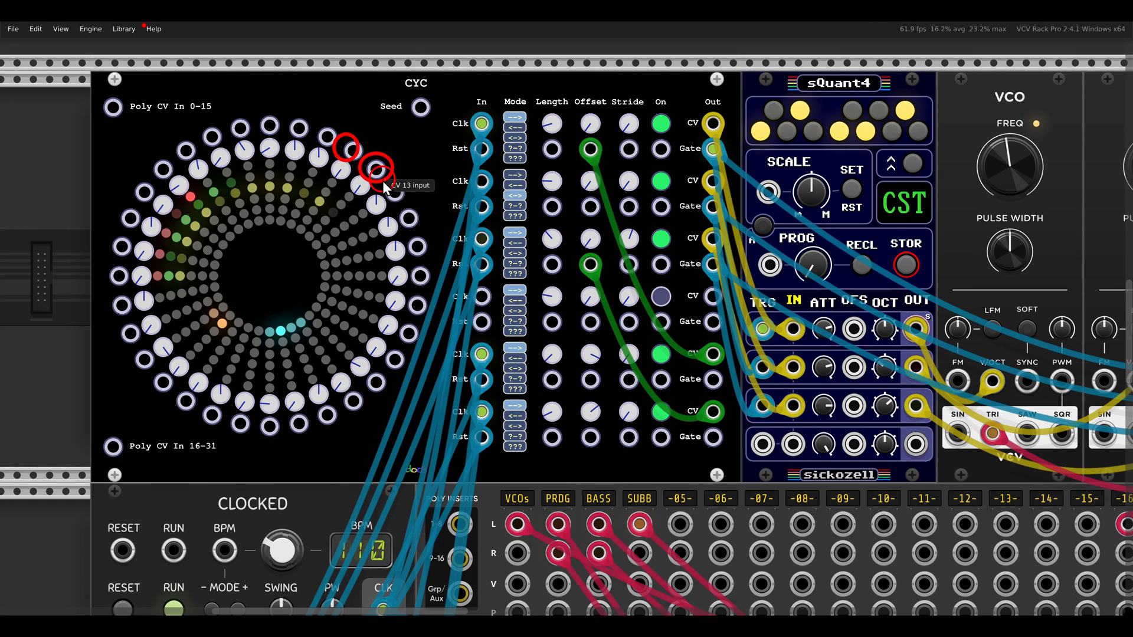
Unmute the MixMaster's PRDG channel to hear the lower CYC patch
{"action": "scroll", "coordinate": [429, 244], "scroll_direction": "down", "scroll_amount": 10}
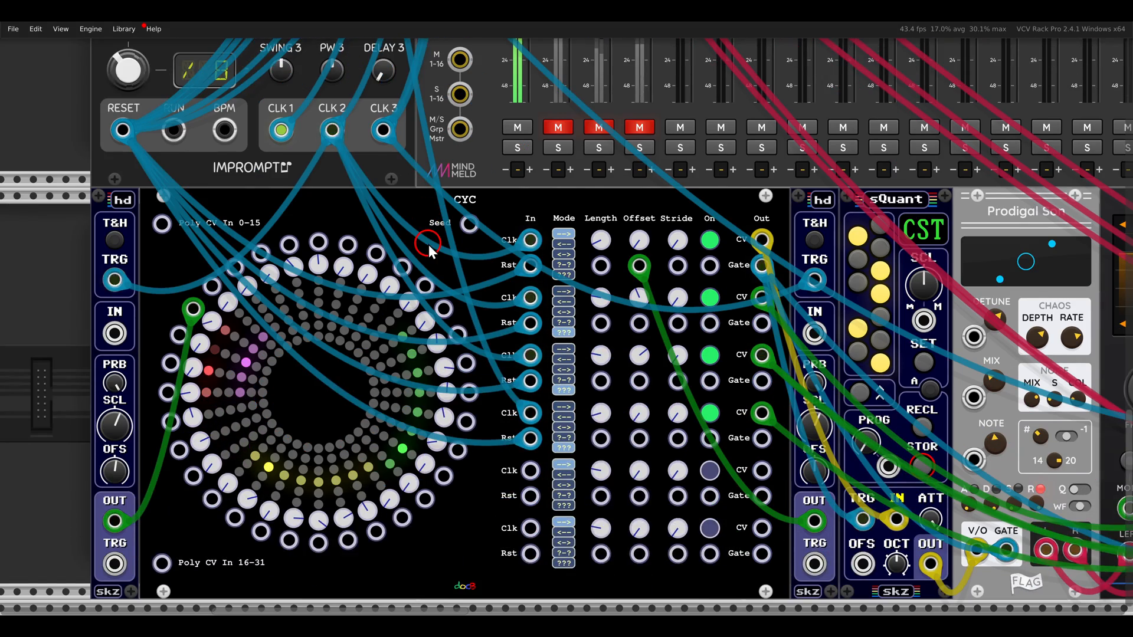
{"action": "left_click_drag", "start_coordinate": [483, 274], "coordinate": [501, 193]}
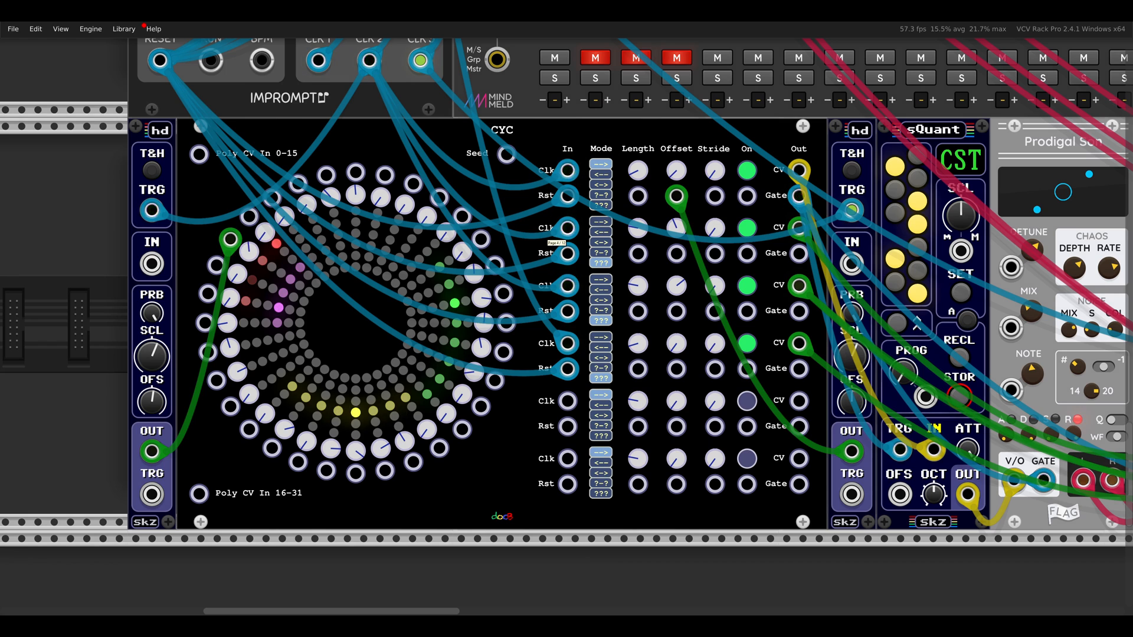
{"action": "scroll", "coordinate": [651, 234], "scroll_direction": "up", "scroll_amount": 3}
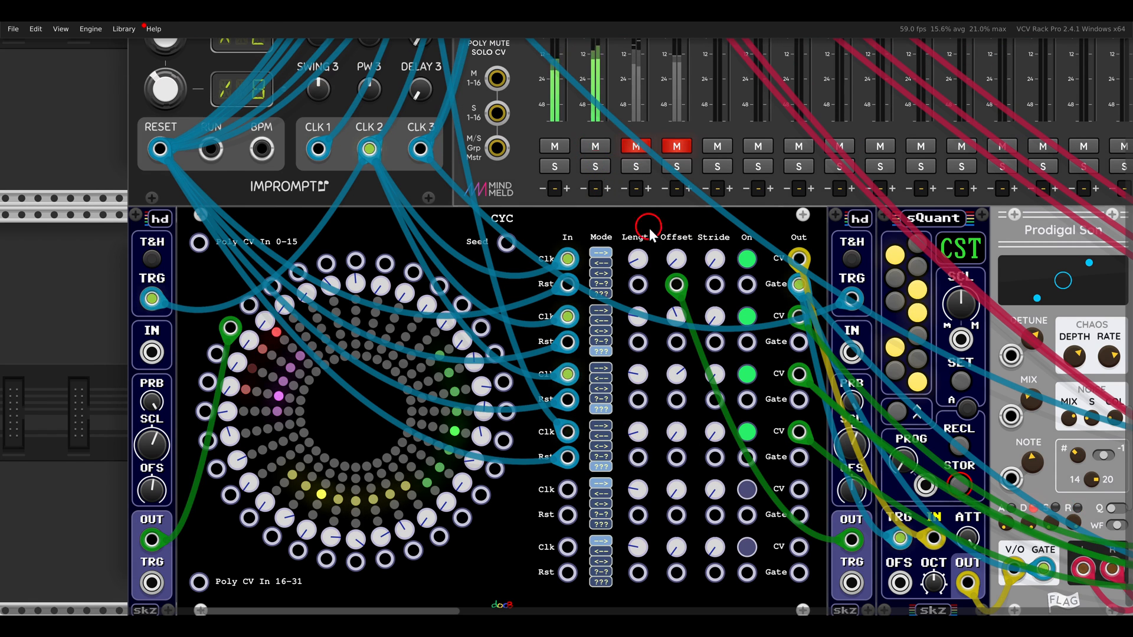
Trace the lower CYC patch through the Prodigal Son synth voice, the Surge XT filter and the Surge XT delay
{"action": "left_click_drag", "start_coordinate": [776, 399], "coordinate": [549, 306]}
{"action": "scroll", "coordinate": [549, 306], "scroll_direction": "down", "scroll_amount": 2}
{"action": "left_click_drag", "start_coordinate": [677, 338], "coordinate": [387, 327]}
{"action": "left_click_drag", "start_coordinate": [411, 148], "coordinate": [516, 224]}
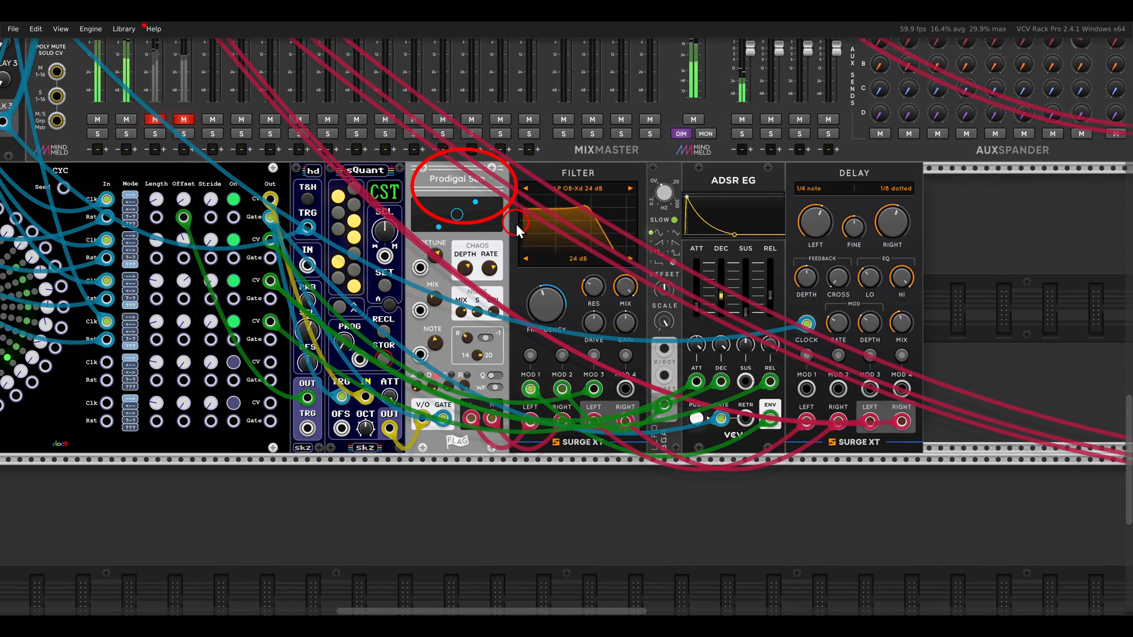
{"action": "left_click_drag", "start_coordinate": [538, 148], "coordinate": [626, 208]}
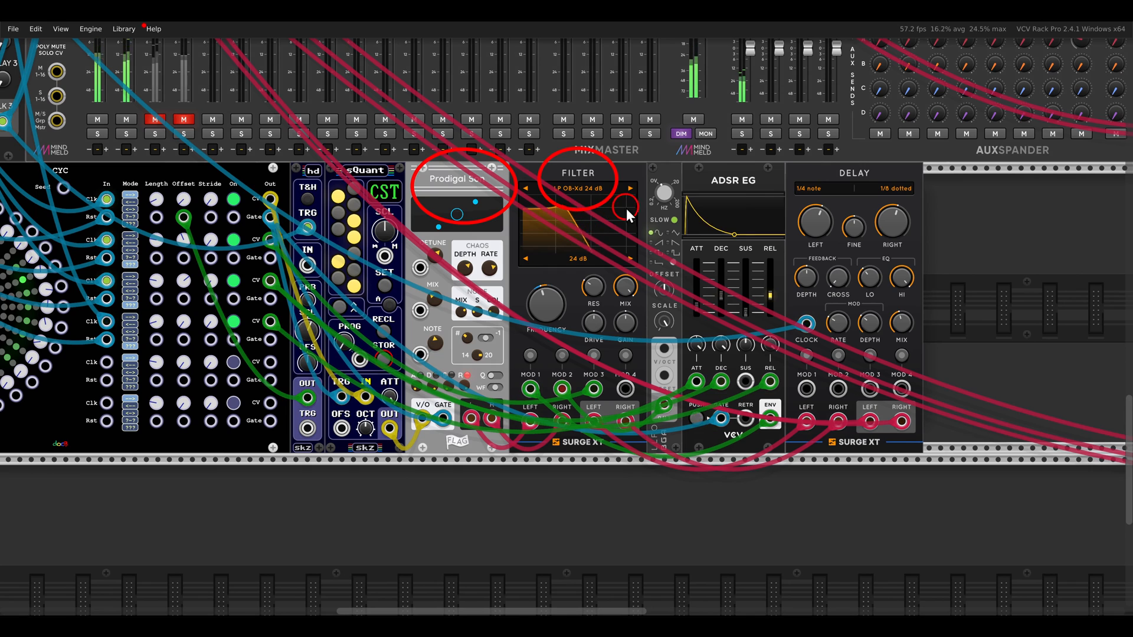
{"action": "left_click_drag", "start_coordinate": [801, 150], "coordinate": [892, 217]}
{"action": "mouse_move", "coordinate": [875, 278]}
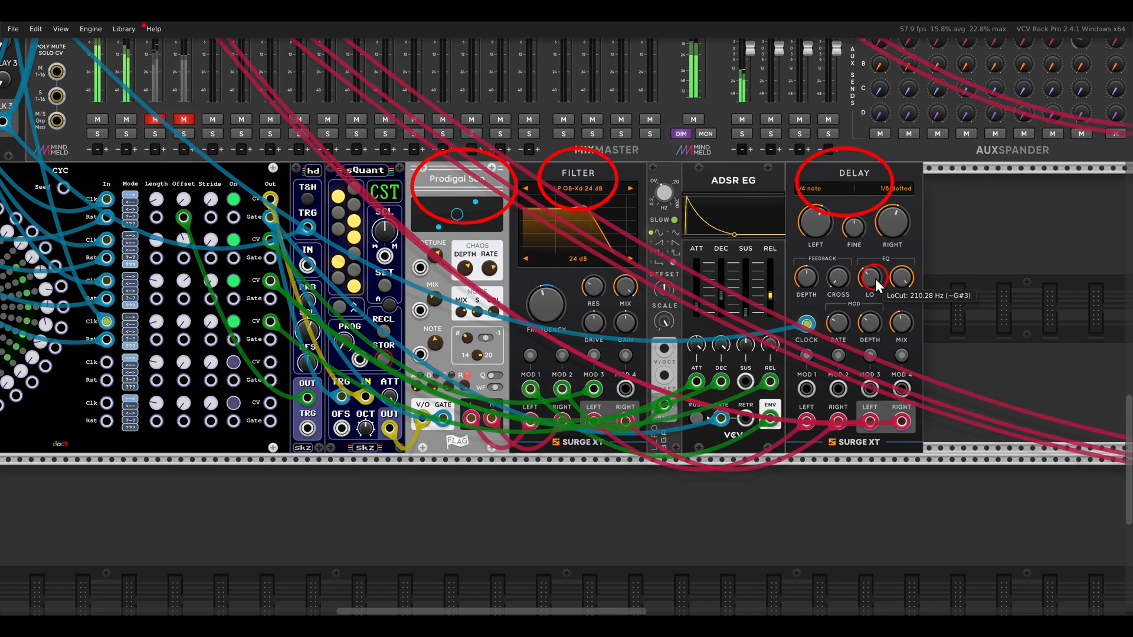
{"action": "key", "text": "Escape"}
Examine the playback modes chosen for the second, third and fourth tracks of the lower CYC
{"action": "left_click_drag", "start_coordinate": [540, 295], "coordinate": [851, 279]}
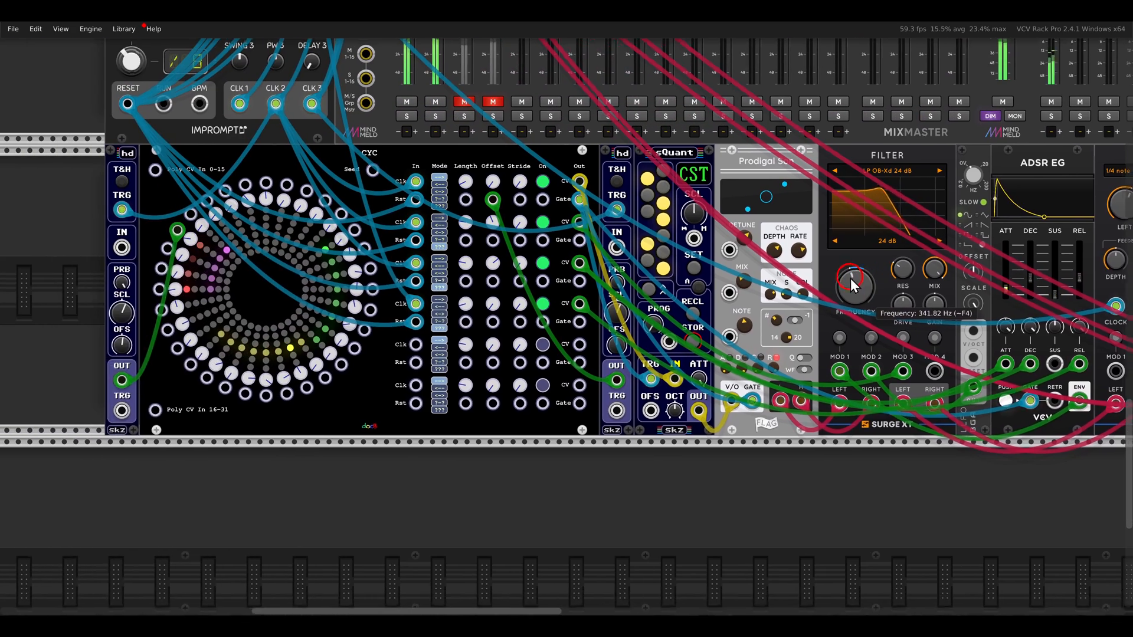
{"action": "scroll", "coordinate": [483, 288], "scroll_direction": "up", "scroll_amount": 5}
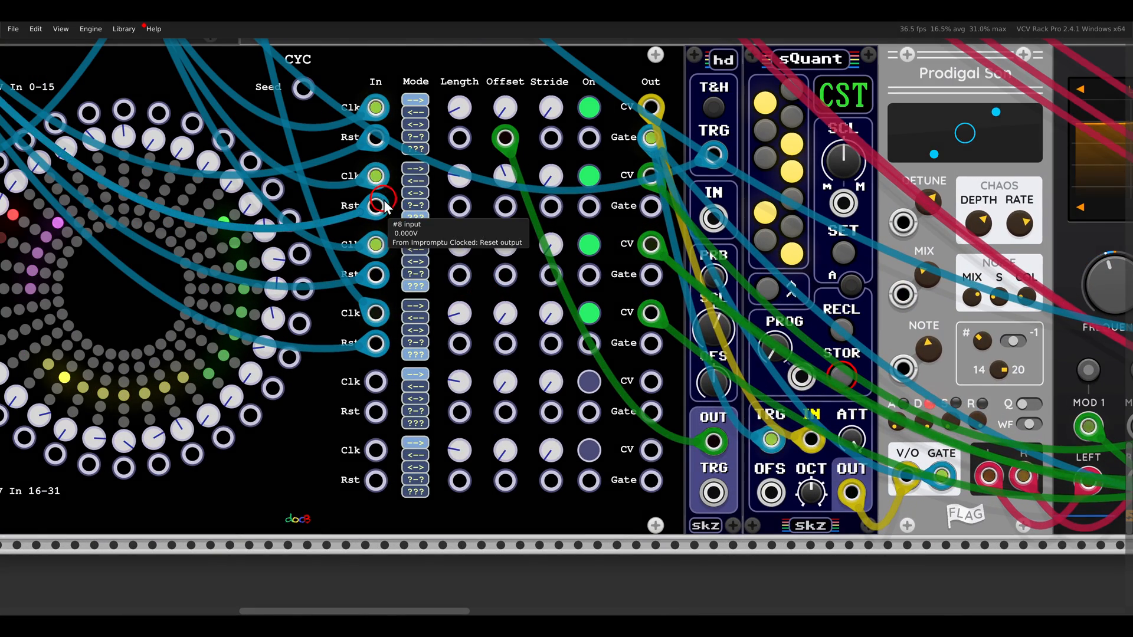
{"action": "left_click_drag", "start_coordinate": [384, 201], "coordinate": [447, 236]}
{"action": "left_click_drag", "start_coordinate": [386, 269], "coordinate": [446, 302]}
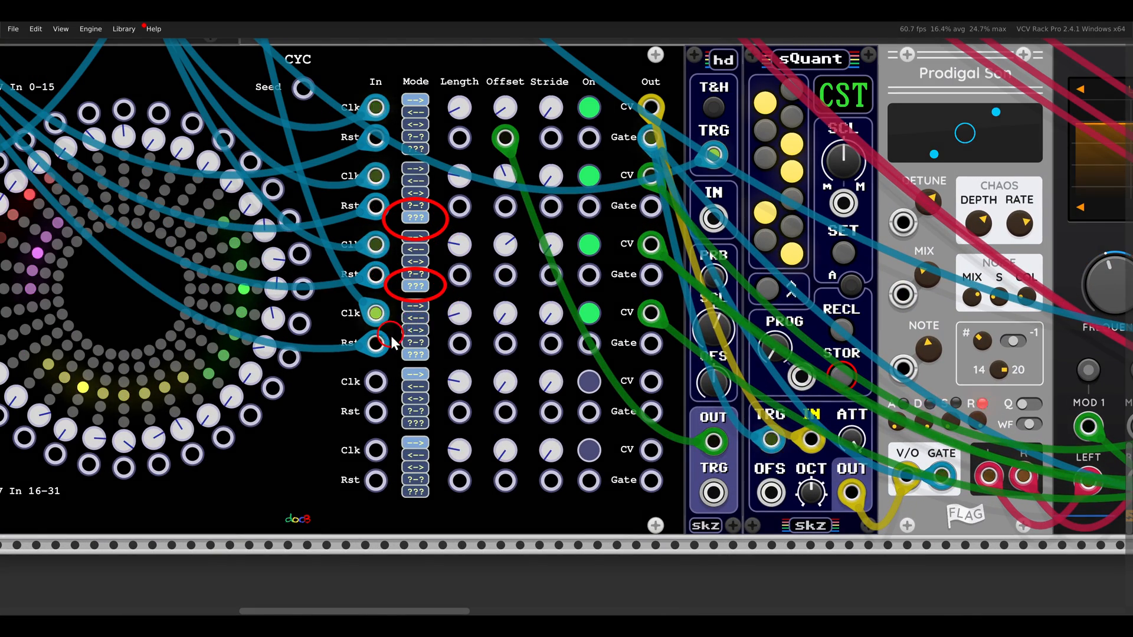
{"action": "left_click_drag", "start_coordinate": [392, 340], "coordinate": [443, 377]}
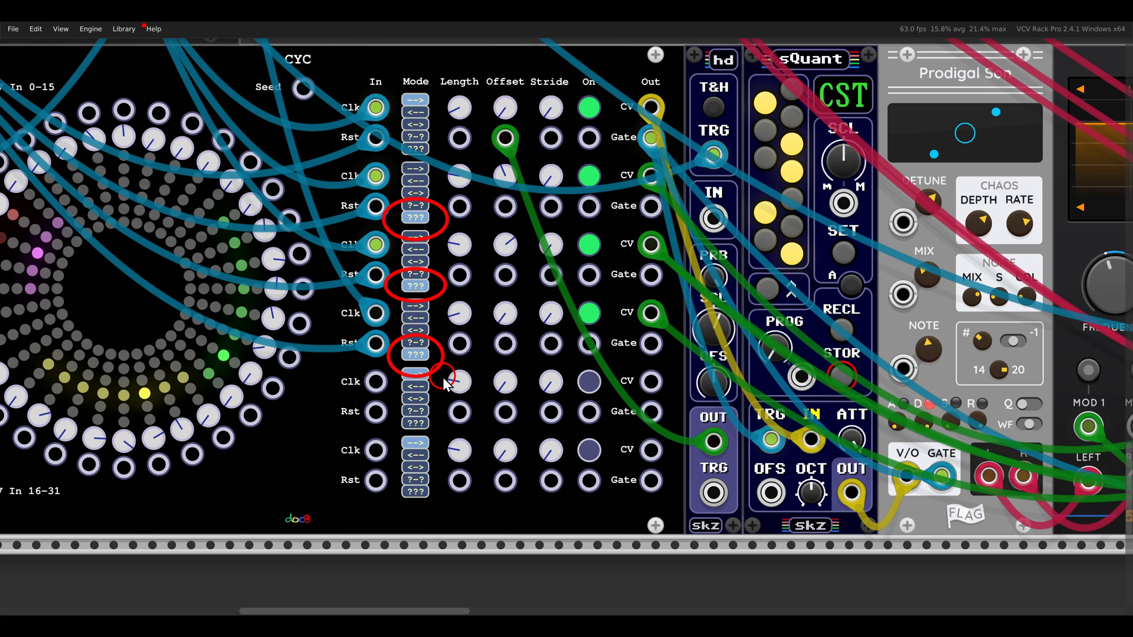
{"action": "key", "text": "Escape"}
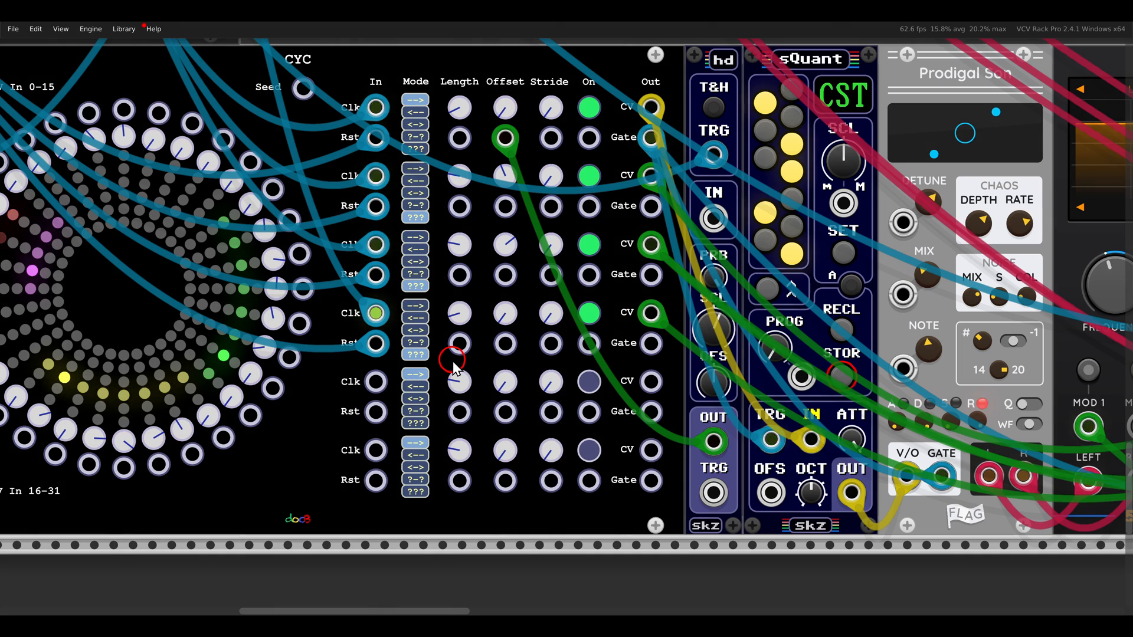
Trace the lower CYC's modulation cables to the ADSR EG's envelope inputs and the Surge XT filter's mod inputs
{"action": "scroll", "coordinate": [452, 361], "scroll_direction": "down", "scroll_amount": 3}
{"action": "left_click_drag", "start_coordinate": [525, 359], "coordinate": [310, 332]}
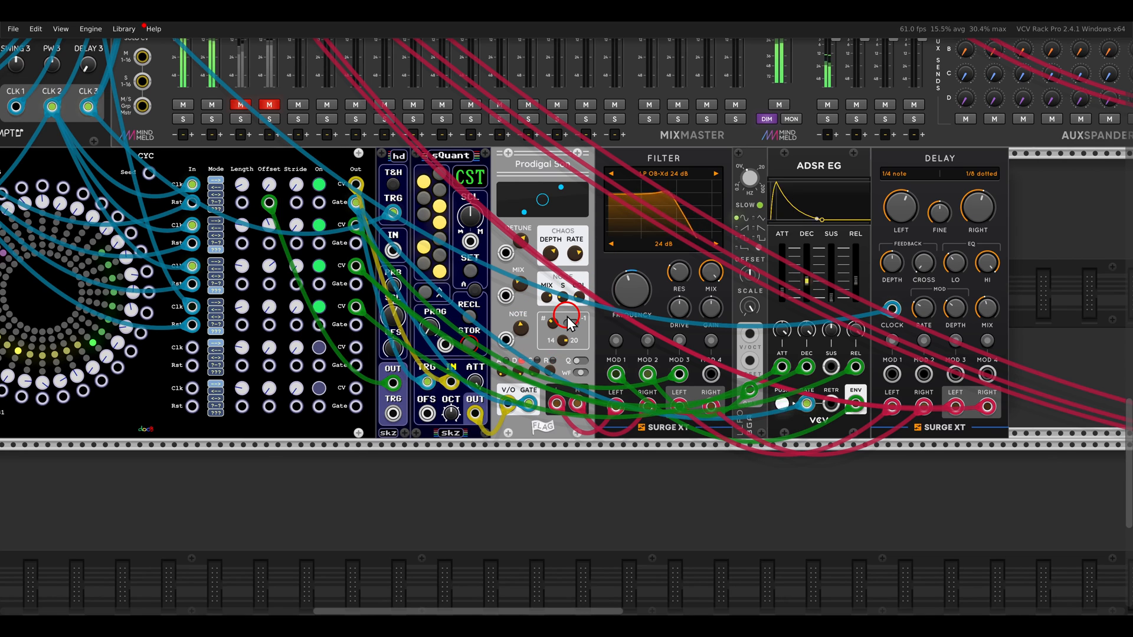
{"action": "left_click_drag", "start_coordinate": [758, 349], "coordinate": [880, 400]}
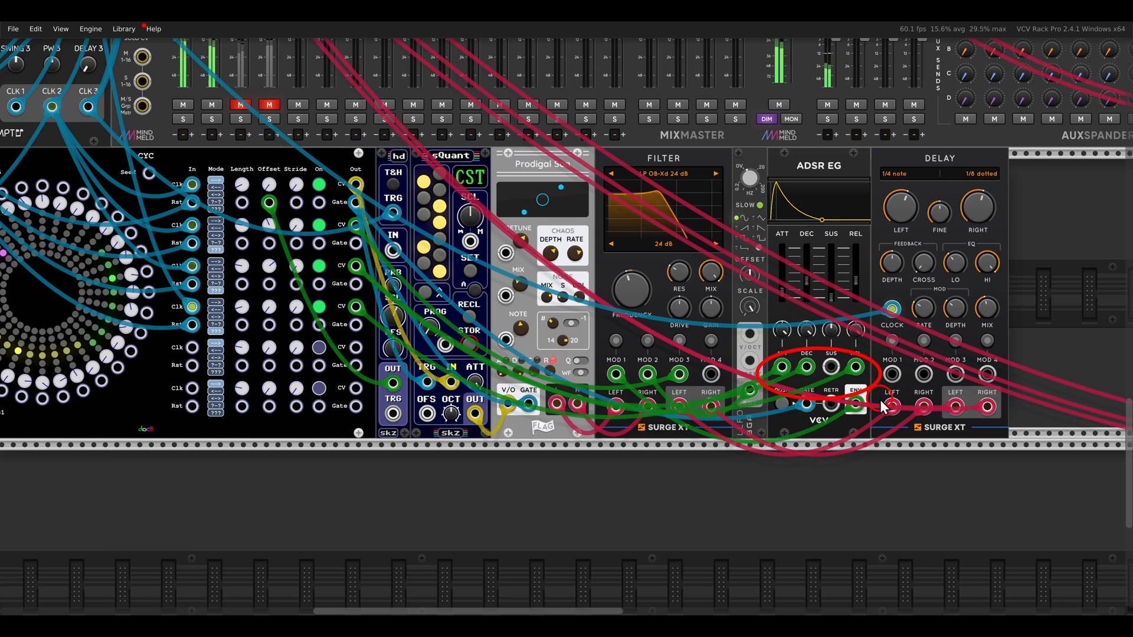
{"action": "mouse_move", "coordinate": [661, 347]}
{"action": "left_mouse_down"}
{"action": "mouse_move", "coordinate": [596, 398]}
{"action": "mouse_move", "coordinate": [708, 416]}
{"action": "mouse_move", "coordinate": [667, 357]}
{"action": "left_mouse_up"}
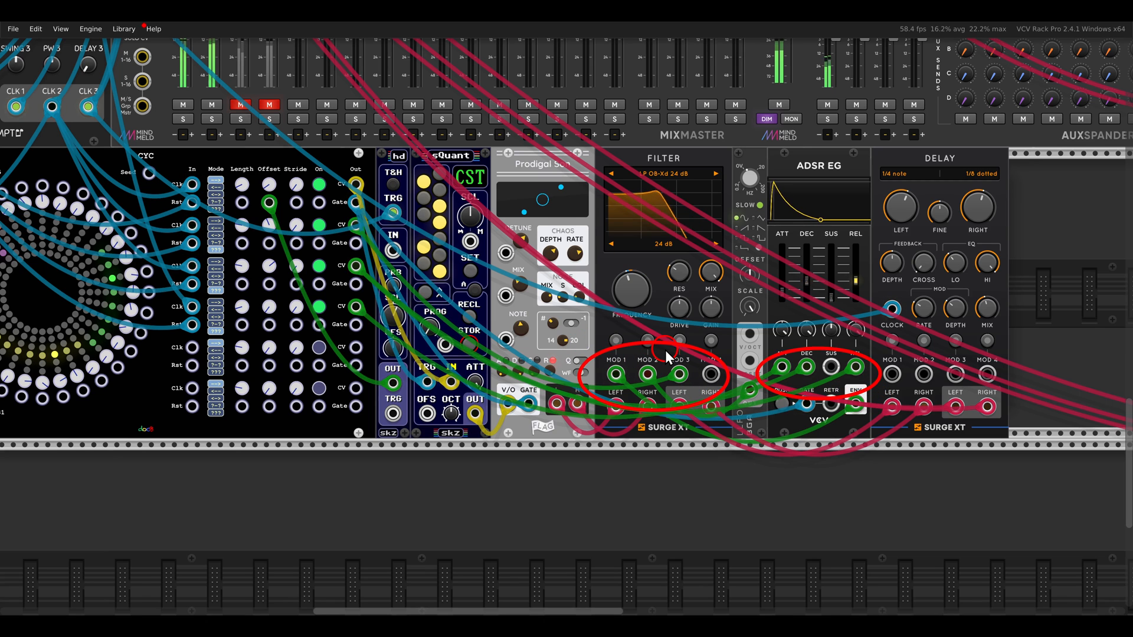
{"action": "key", "text": "e"}
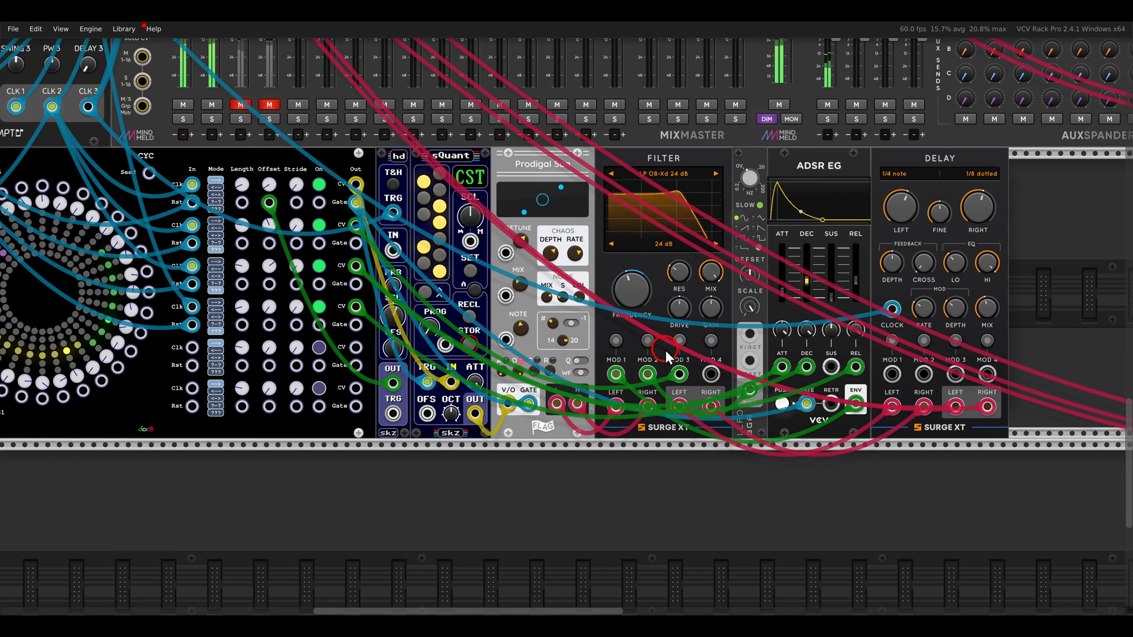
Inspect the separate Surge XT voice made of Classic VCO, Quad LFO, filter and delay
{"action": "scroll", "coordinate": [646, 345], "scroll_direction": "down", "scroll_amount": 2}
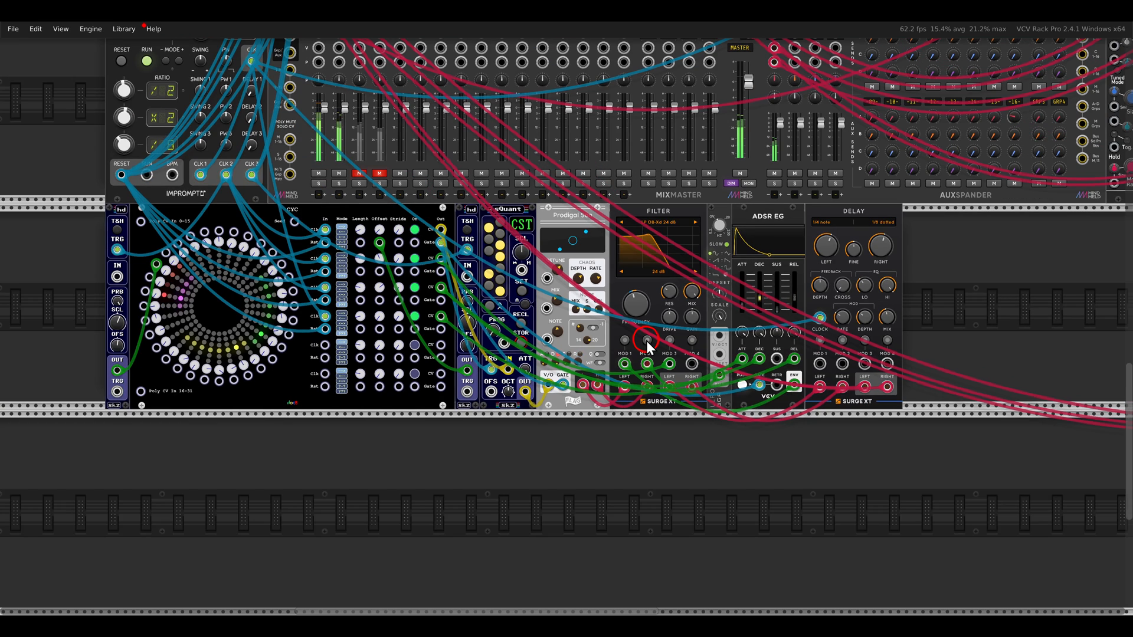
{"action": "left_click_drag", "start_coordinate": [870, 359], "coordinate": [549, 365]}
{"action": "left_click_drag", "start_coordinate": [759, 359], "coordinate": [349, 344]}
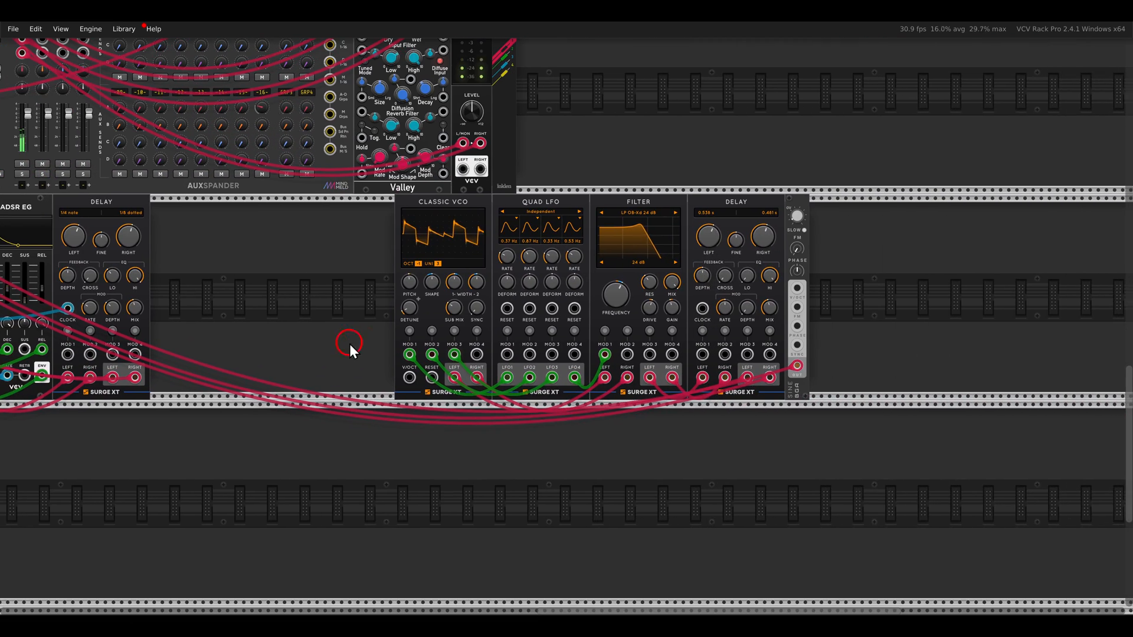
{"action": "left_click_drag", "start_coordinate": [489, 231], "coordinate": [497, 236]}
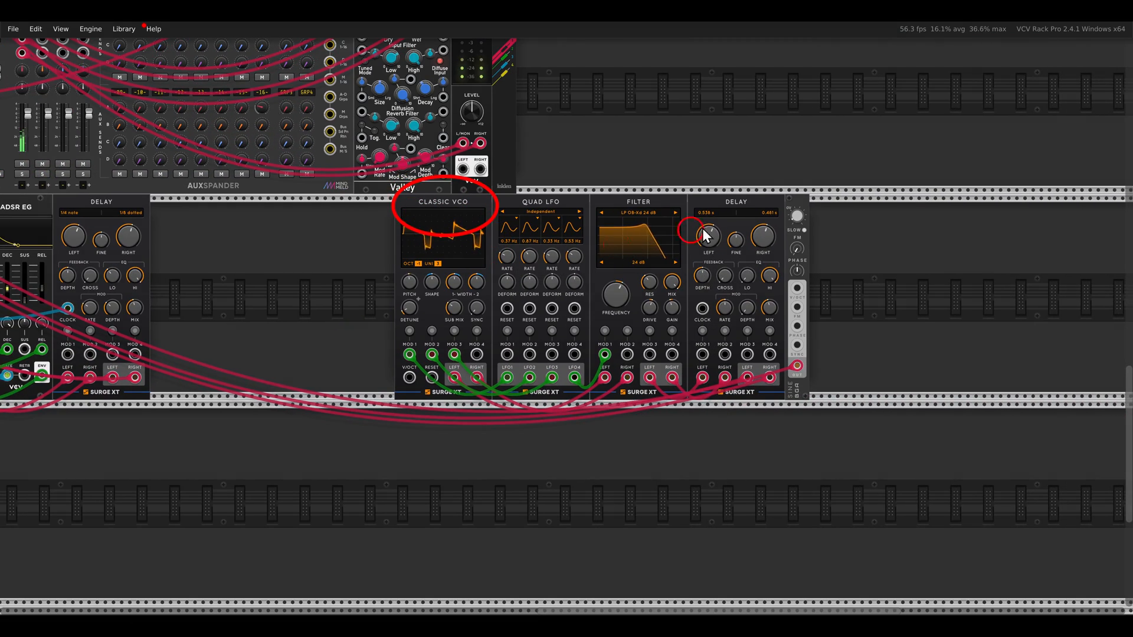
{"action": "key", "text": "Escape"}
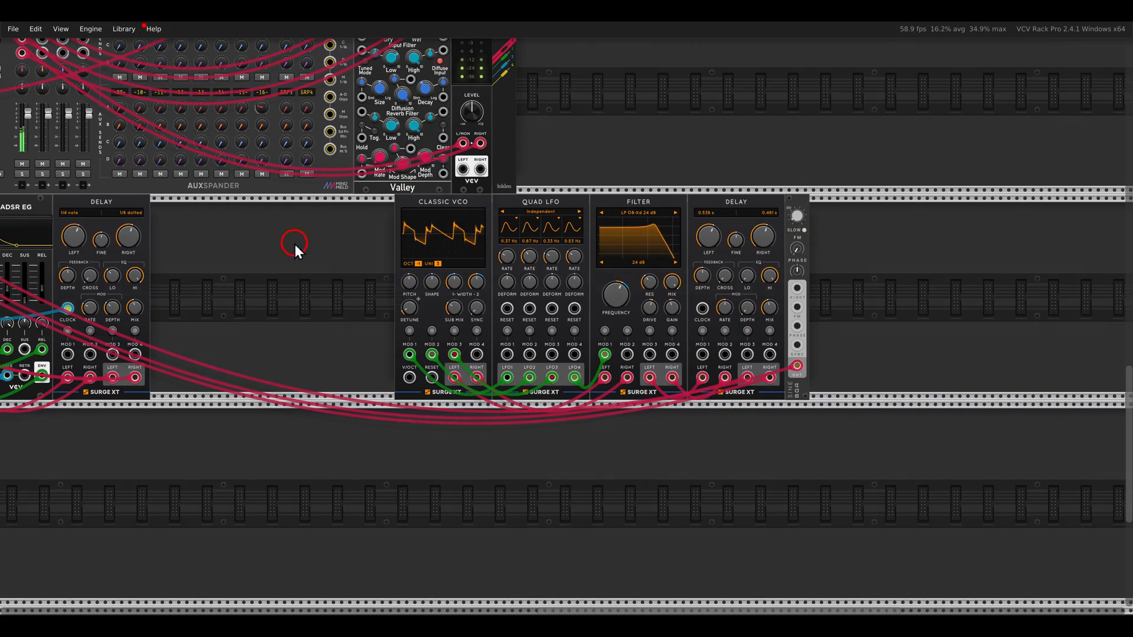
Unmute the MixMaster's BASS channel and view the whole CYC patch
{"action": "left_click_drag", "start_coordinate": [322, 234], "coordinate": [917, 316]}
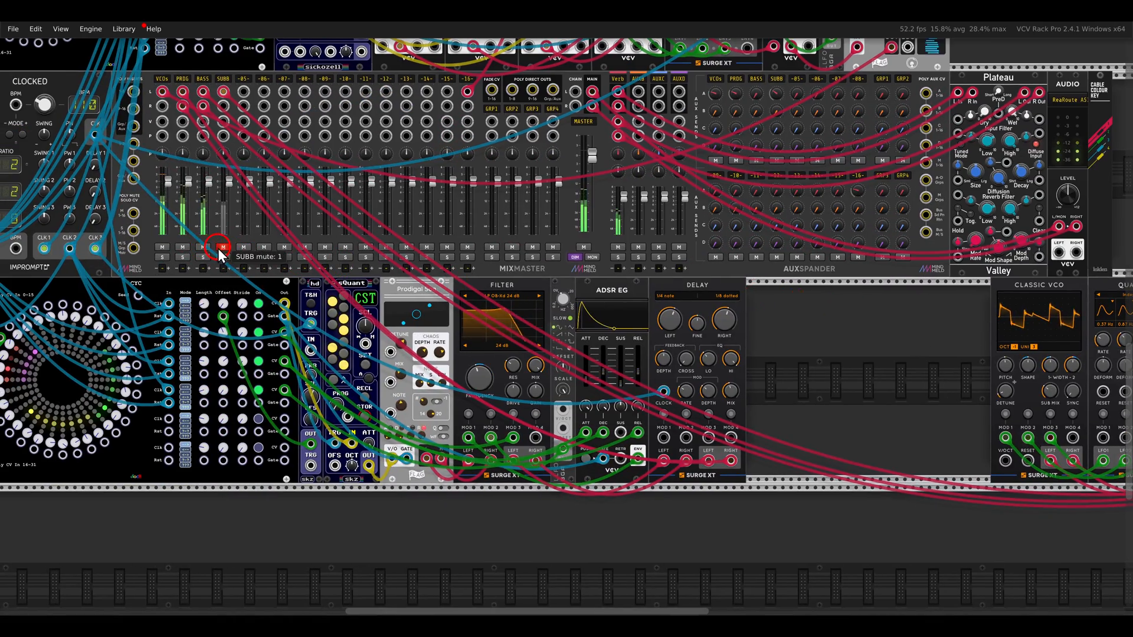
{"action": "scroll", "coordinate": [316, 315], "scroll_direction": "down", "scroll_amount": 3}
{"action": "left_click_drag", "start_coordinate": [661, 318], "coordinate": [671, 447]}
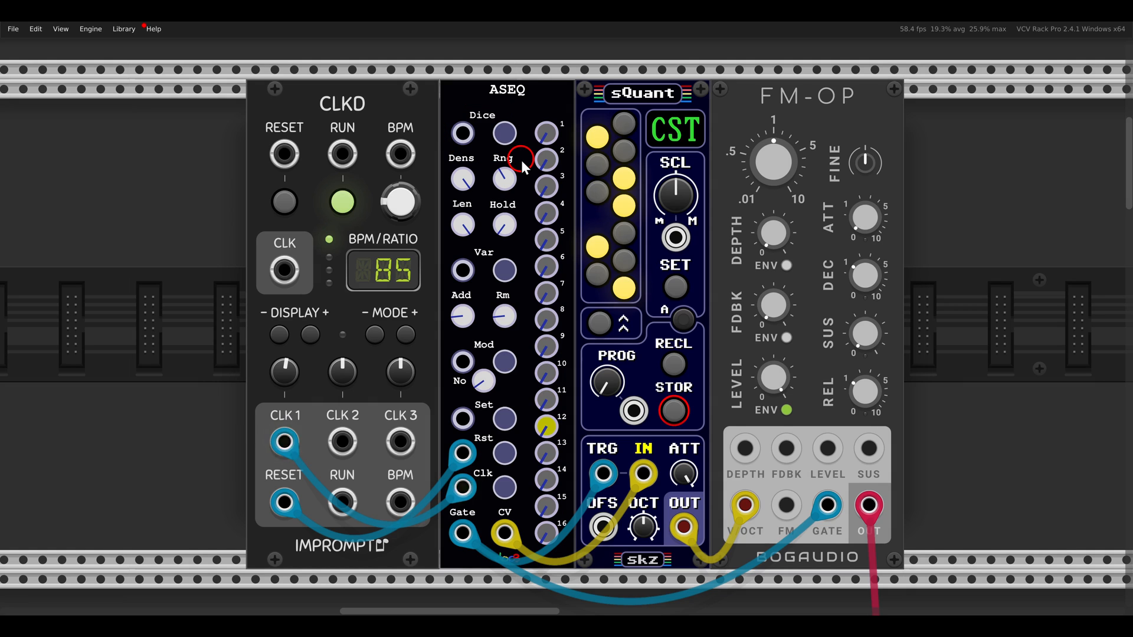
Generate several new ASEQ sequences with Dice, first at full density and again with Density lowered to about half
{"action": "left_click", "coordinate": [504, 132]}
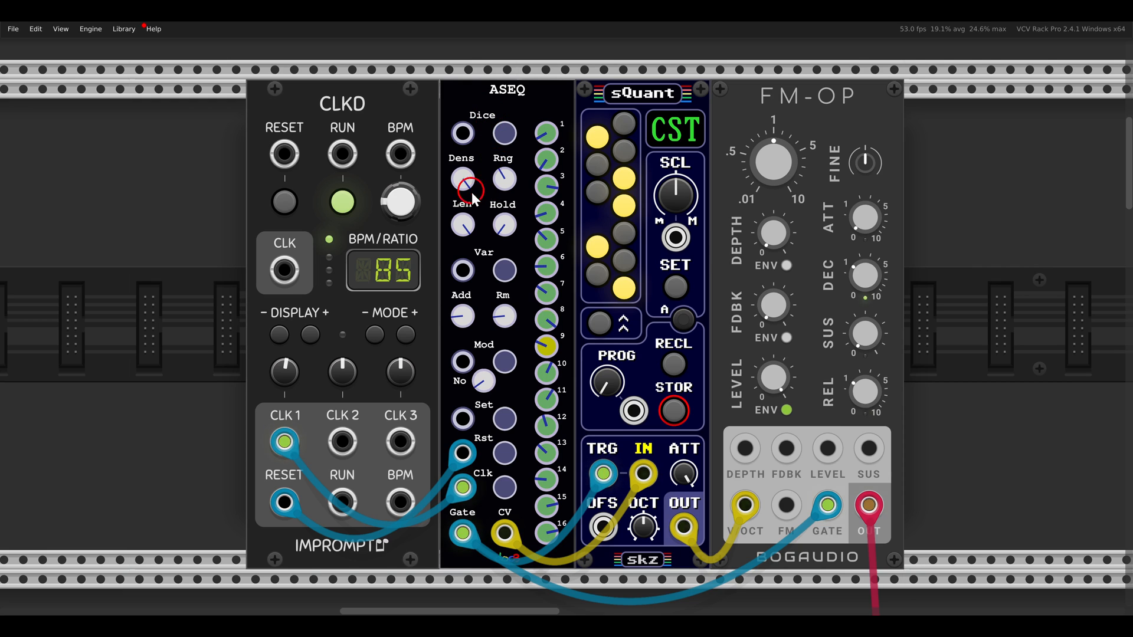
{"action": "mouse_move", "coordinate": [468, 185]}
{"action": "left_click", "coordinate": [500, 133]}
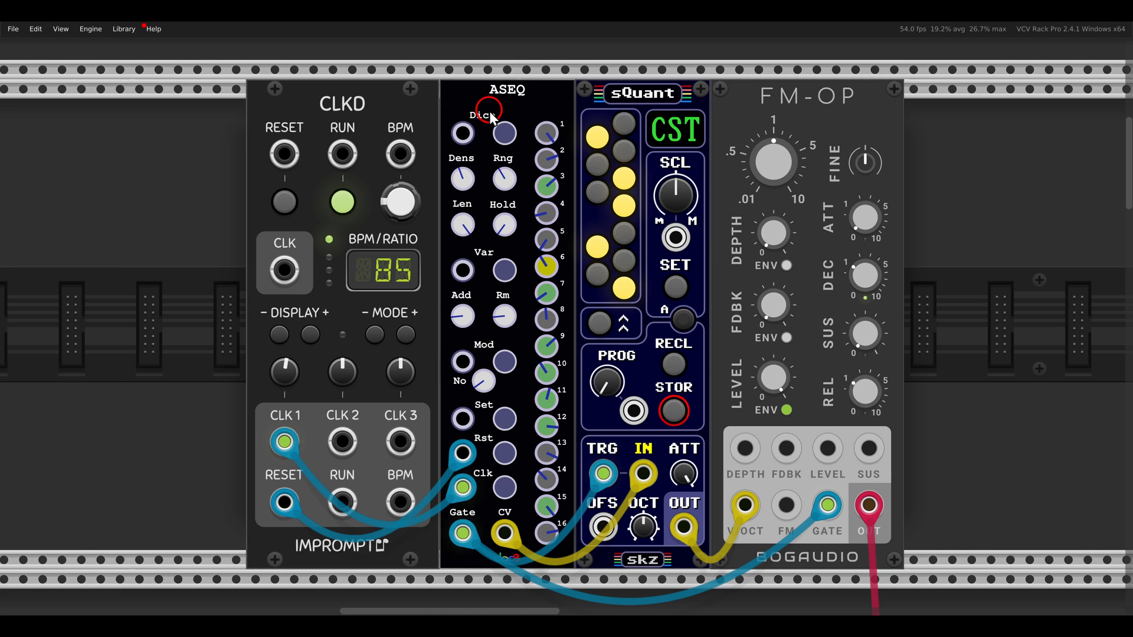
{"action": "left_click", "coordinate": [501, 134]}
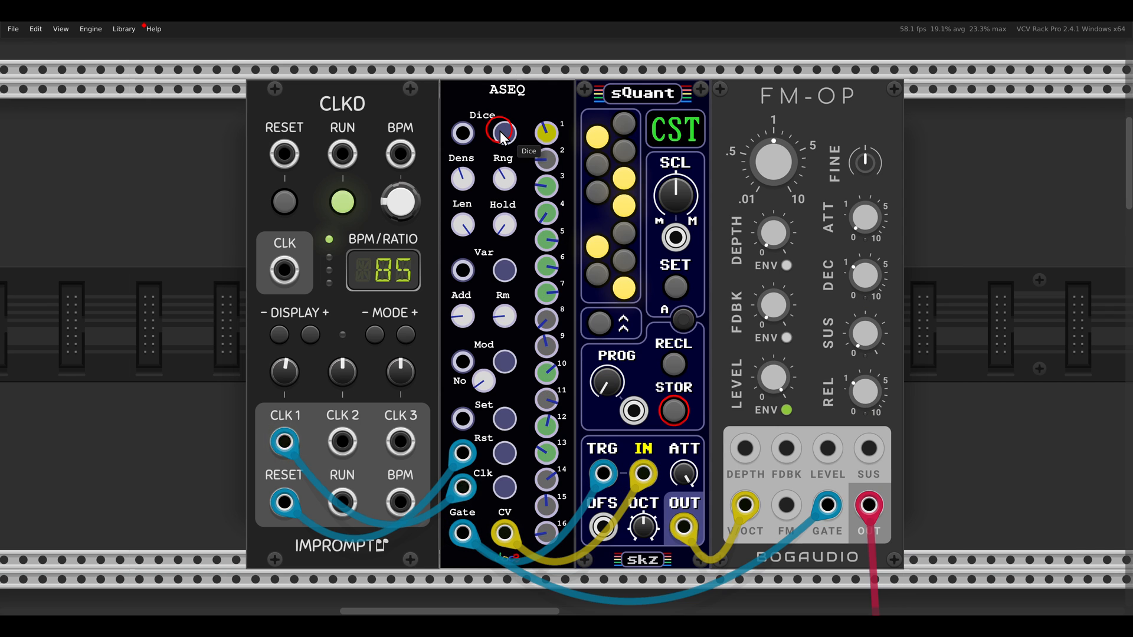
{"action": "left_click", "coordinate": [501, 134]}
{"action": "left_click", "coordinate": [502, 134]}
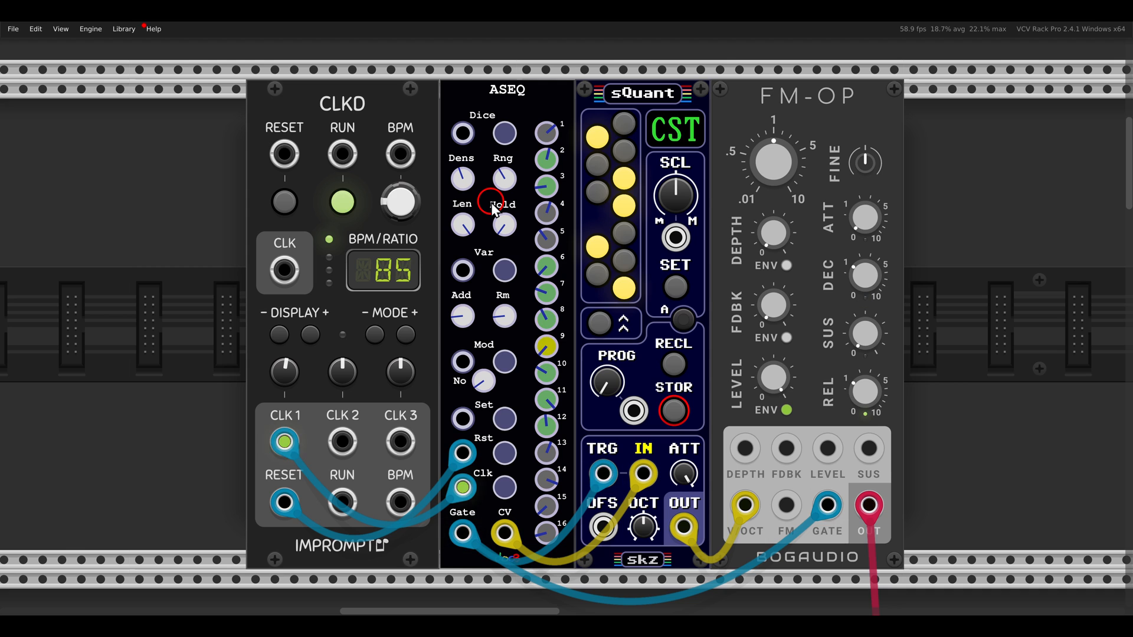
Raise the ASEQ's Hold to maximum and dice a new sequence, stopping the CLKD clock at the end
{"action": "left_click_drag", "start_coordinate": [491, 203], "coordinate": [493, 109]}
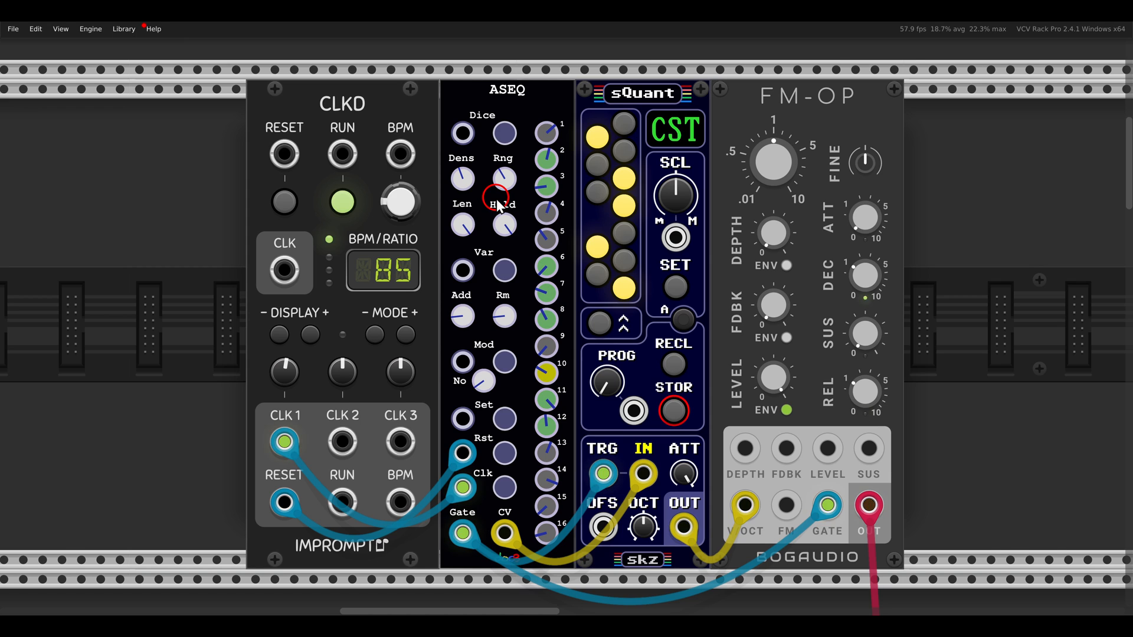
{"action": "left_click", "coordinate": [502, 132]}
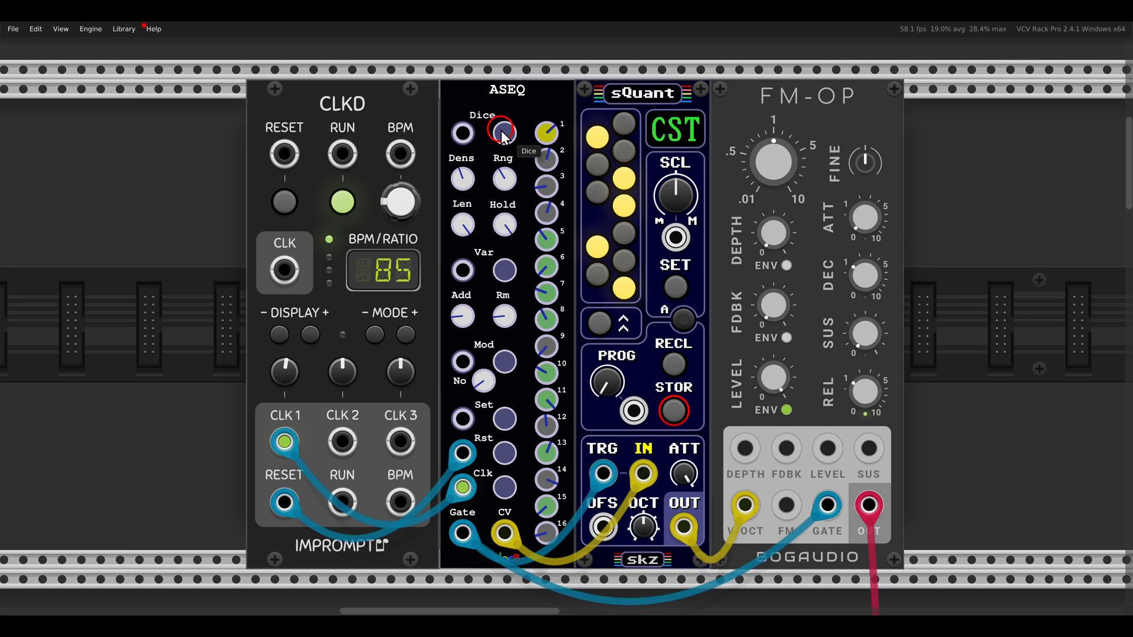
{"action": "left_click", "coordinate": [341, 200]}
Go to the upper ASEQ of the example patch and inspect its patched Dice input and Density setting
{"action": "scroll", "coordinate": [361, 269], "scroll_direction": "down", "scroll_amount": 3}
{"action": "scroll", "coordinate": [361, 269], "scroll_direction": "down", "scroll_amount": 6}
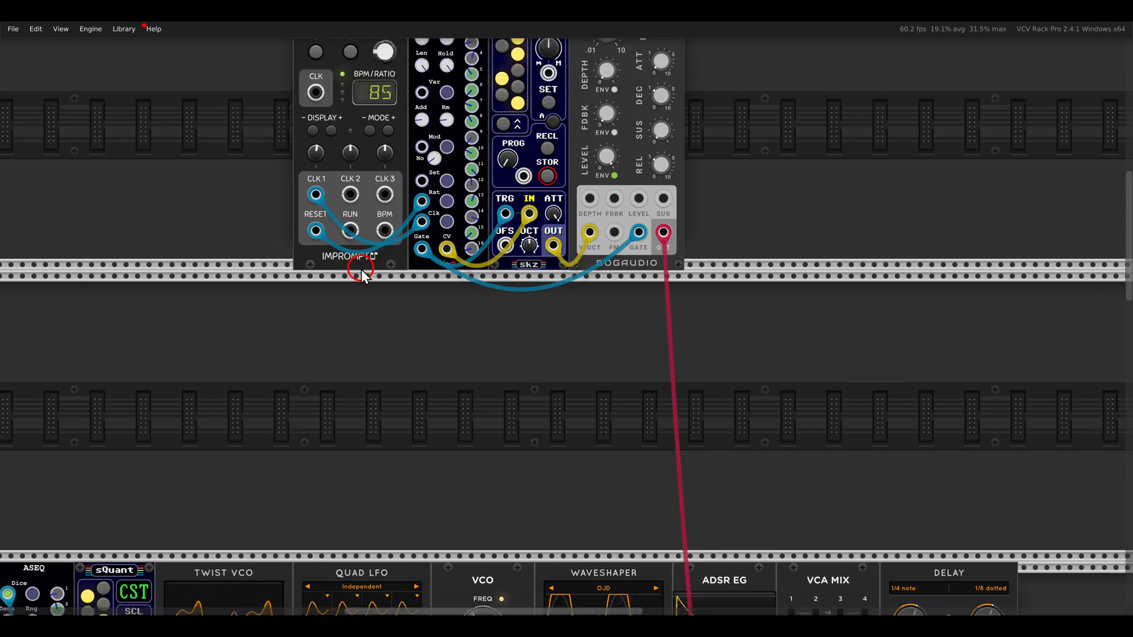
{"action": "left_click_drag", "start_coordinate": [398, 269], "coordinate": [501, 129]}
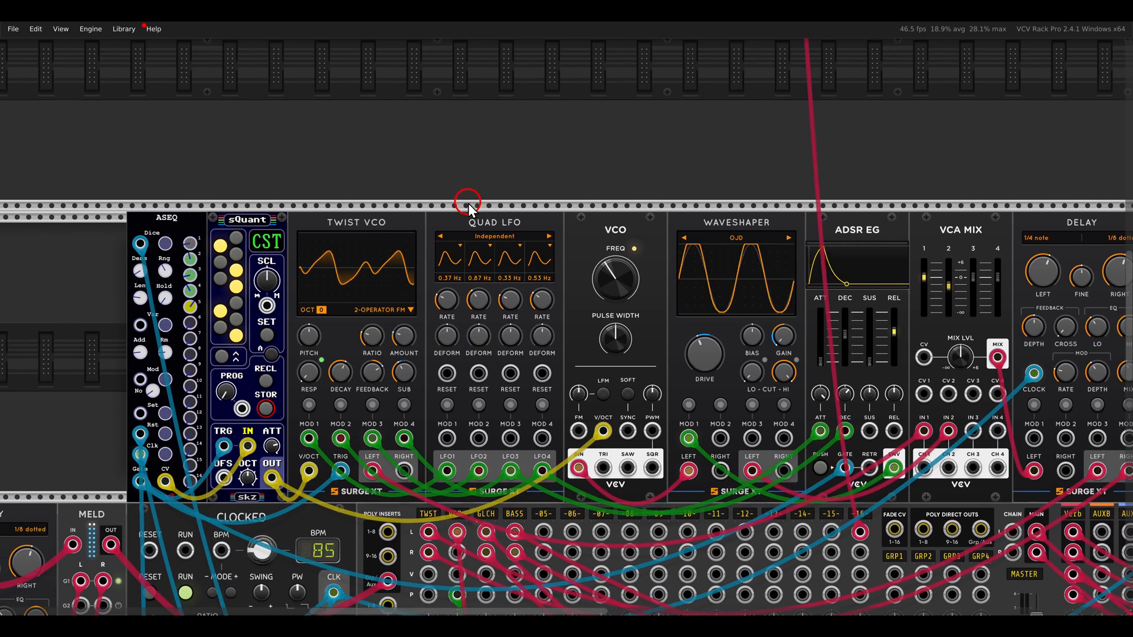
{"action": "scroll", "coordinate": [317, 230], "scroll_direction": "up", "scroll_amount": 5}
{"action": "left_click_drag", "start_coordinate": [256, 254], "coordinate": [292, 240]}
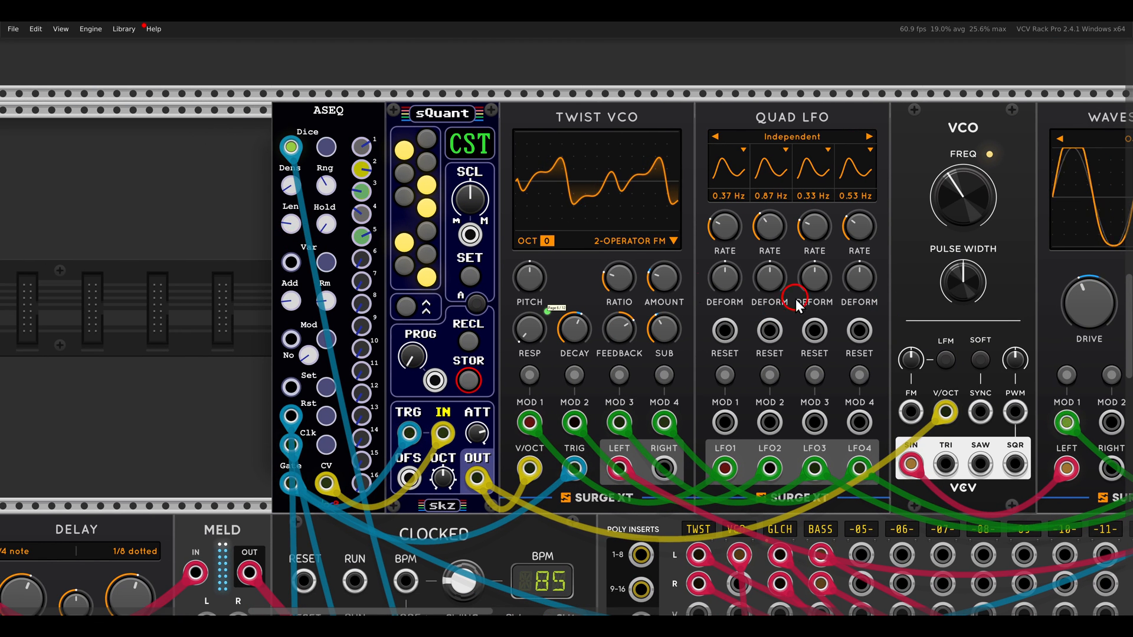
{"action": "left_click_drag", "start_coordinate": [313, 117], "coordinate": [401, 272]}
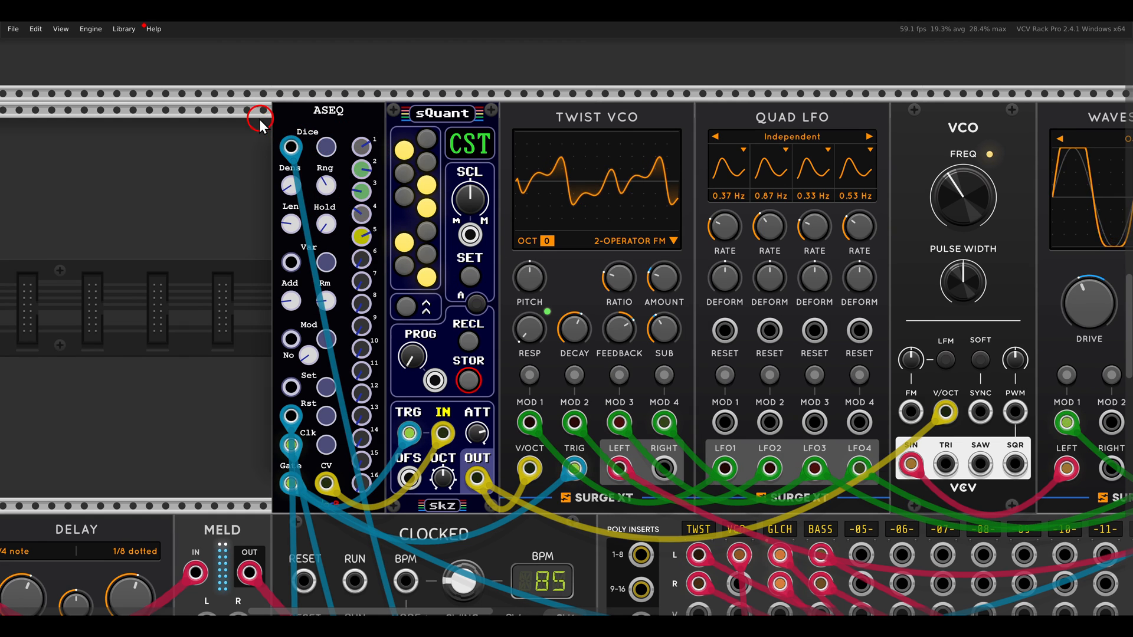
{"action": "left_click_drag", "start_coordinate": [259, 117], "coordinate": [323, 177]}
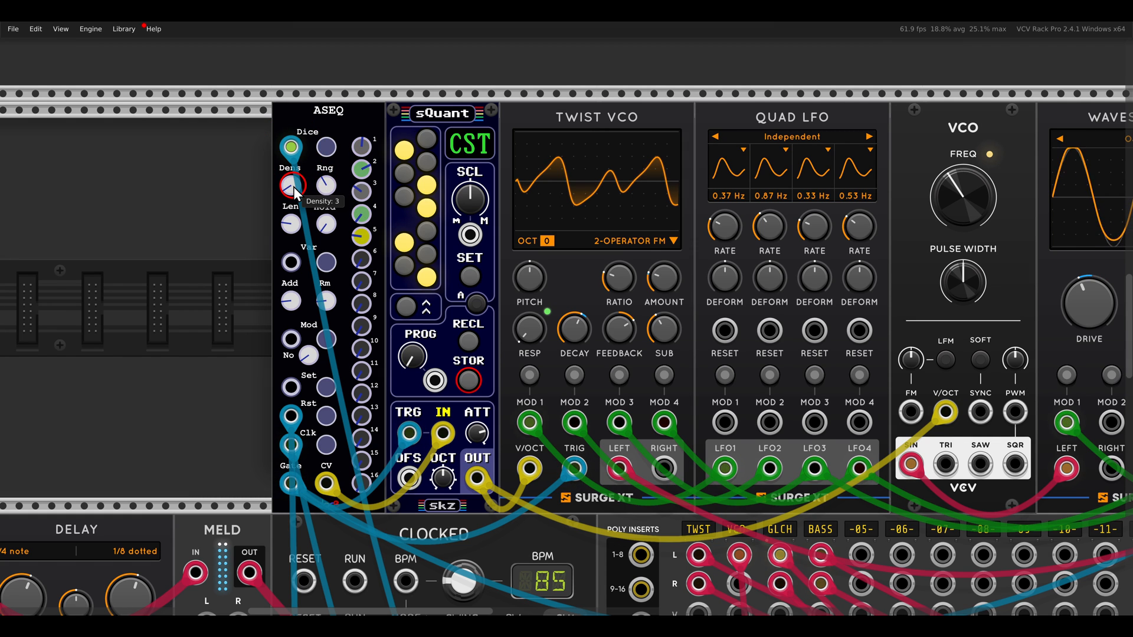
Examine the first five steps of the upper ASEQ as incoming Dice triggers regenerate the sequence
{"action": "scroll", "coordinate": [293, 186], "scroll_direction": "up", "scroll_amount": 2}
{"action": "left_click_drag", "start_coordinate": [293, 187], "coordinate": [324, 179]}
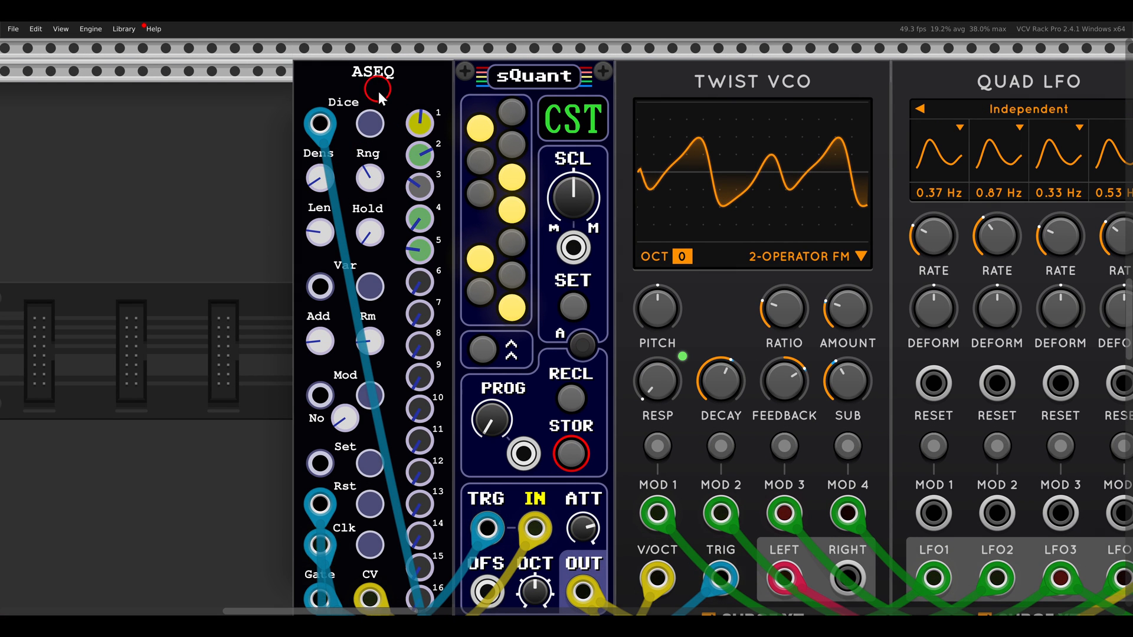
{"action": "left_click_drag", "start_coordinate": [378, 91], "coordinate": [472, 291]}
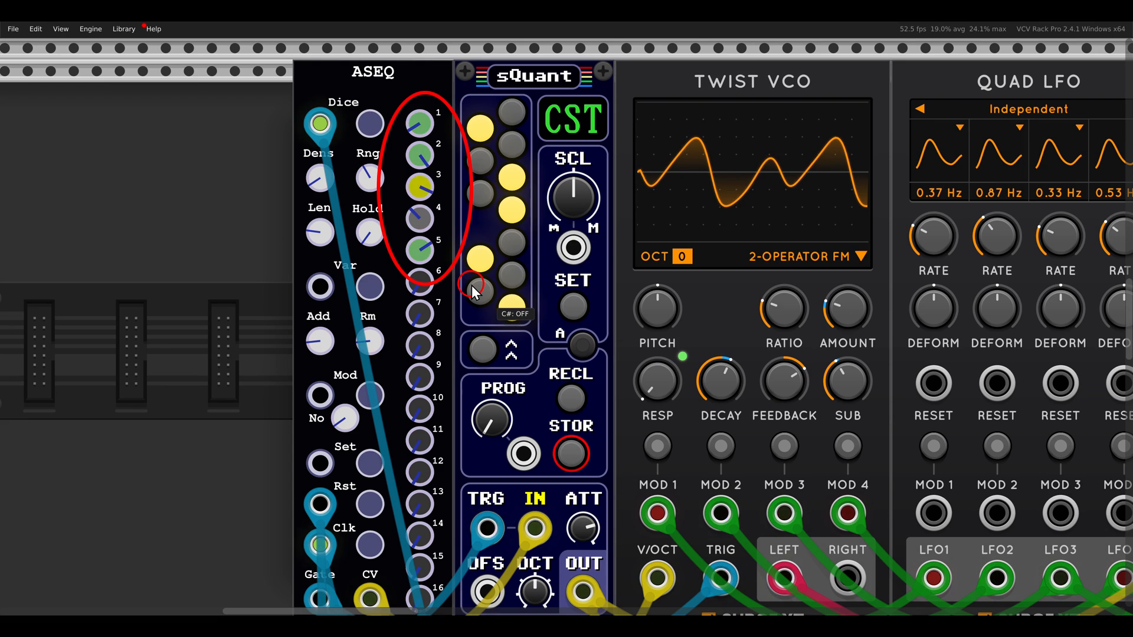
{"action": "key", "text": "Escape"}
{"action": "scroll", "coordinate": [472, 290], "scroll_direction": "down", "scroll_amount": 3}
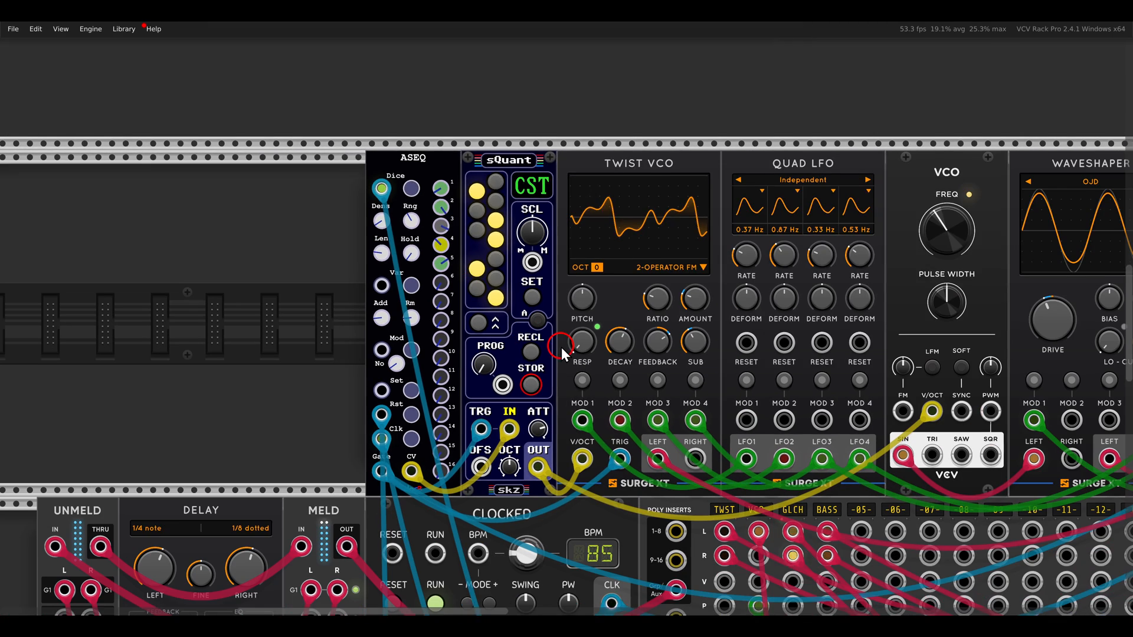
{"action": "scroll", "coordinate": [625, 395], "scroll_direction": "down", "scroll_amount": 5}
{"action": "scroll", "coordinate": [497, 231], "scroll_direction": "up", "scroll_amount": 4}
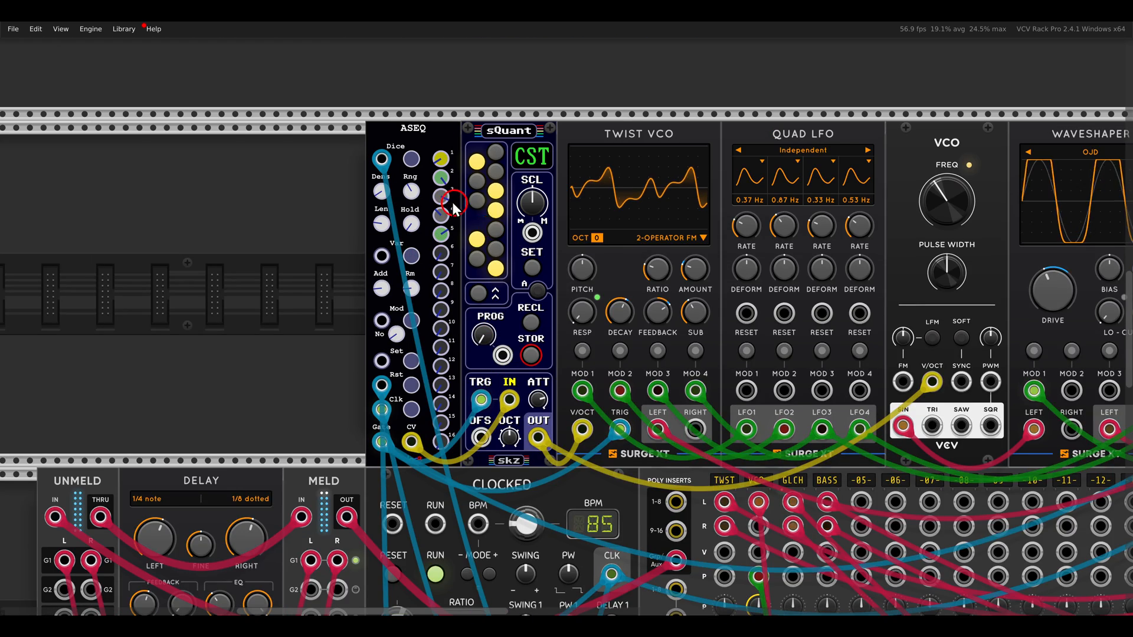
{"action": "scroll", "coordinate": [452, 202], "scroll_direction": "up", "scroll_amount": 2}
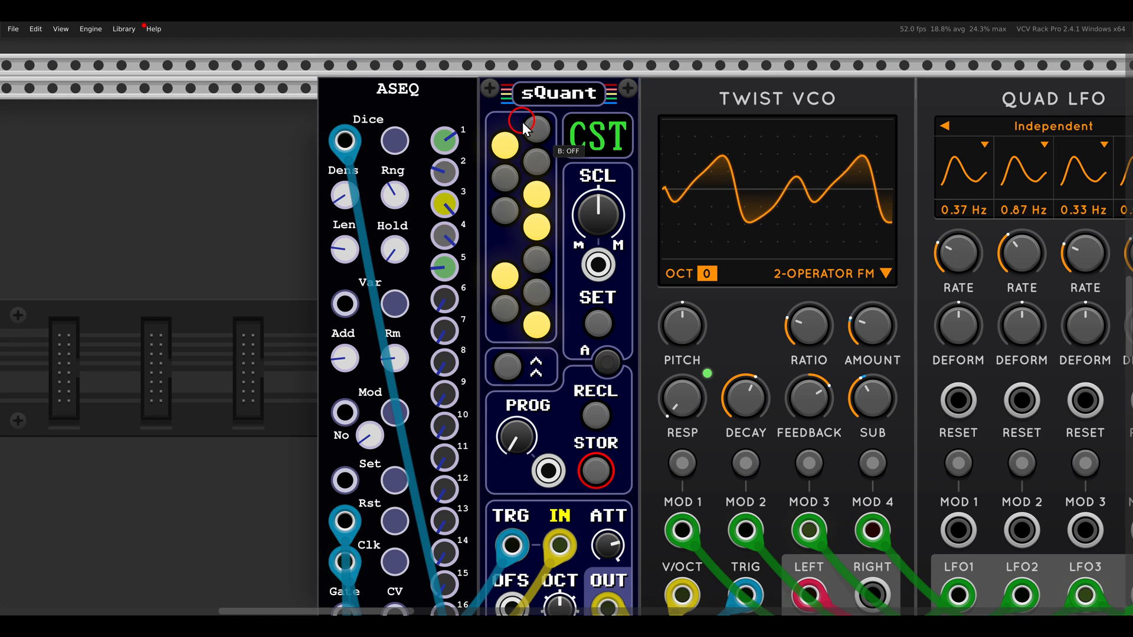
Trace the upper ASEQ patch through the Twist VCO, the VCO and the Surge XT delay
{"action": "scroll", "coordinate": [522, 121], "scroll_direction": "down", "scroll_amount": 3}
{"action": "left_click_drag", "start_coordinate": [754, 241], "coordinate": [511, 265]}
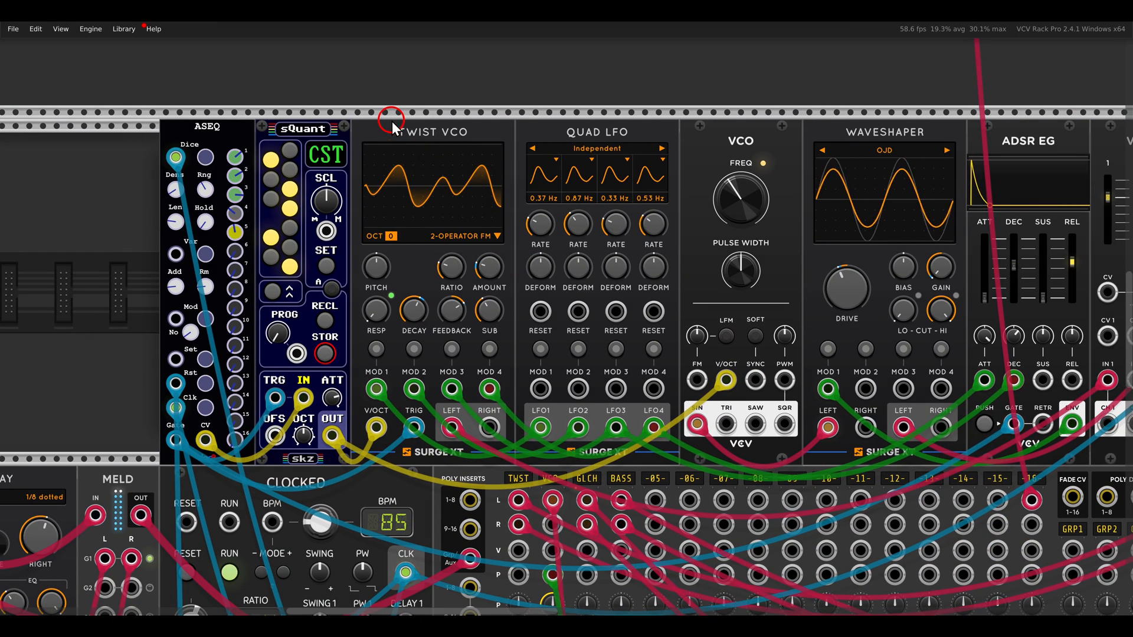
{"action": "left_click_drag", "start_coordinate": [383, 109], "coordinate": [514, 188]}
{"action": "mouse_move", "coordinate": [706, 109]}
{"action": "left_mouse_down"}
{"action": "mouse_move", "coordinate": [767, 175]}
{"action": "mouse_move", "coordinate": [381, 189]}
{"action": "left_mouse_up"}
{"action": "left_click_drag", "start_coordinate": [819, 107], "coordinate": [945, 184]}
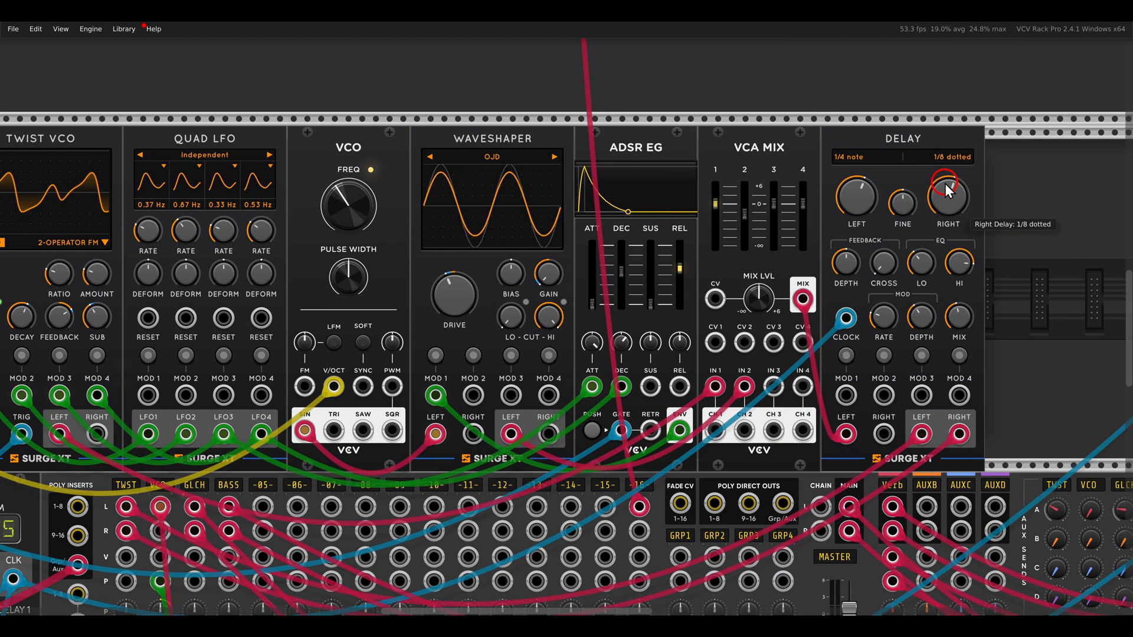
Go to the lower ASEQ patch and examine its Var input fed by the Chances module
{"action": "left_click_drag", "start_coordinate": [412, 321], "coordinate": [1041, 300]}
{"action": "left_click_drag", "start_coordinate": [595, 444], "coordinate": [689, 13]}
{"action": "scroll", "coordinate": [667, 258], "scroll_direction": "down", "scroll_amount": 8}
{"action": "scroll", "coordinate": [540, 278], "scroll_direction": "up", "scroll_amount": 4}
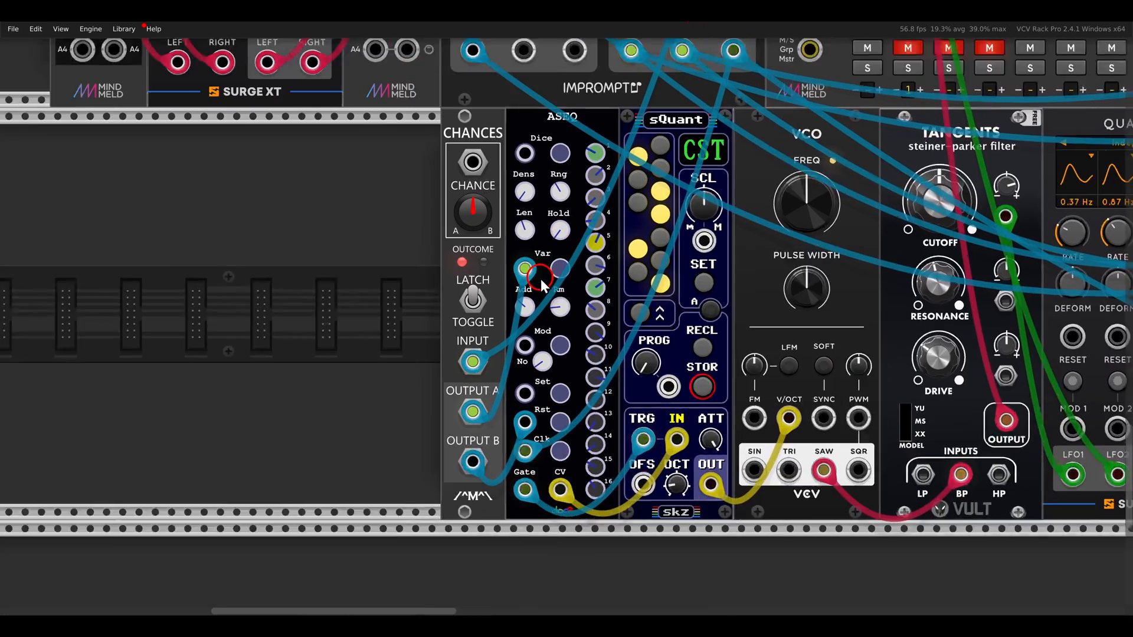
{"action": "left_click_drag", "start_coordinate": [579, 287], "coordinate": [604, 308]}
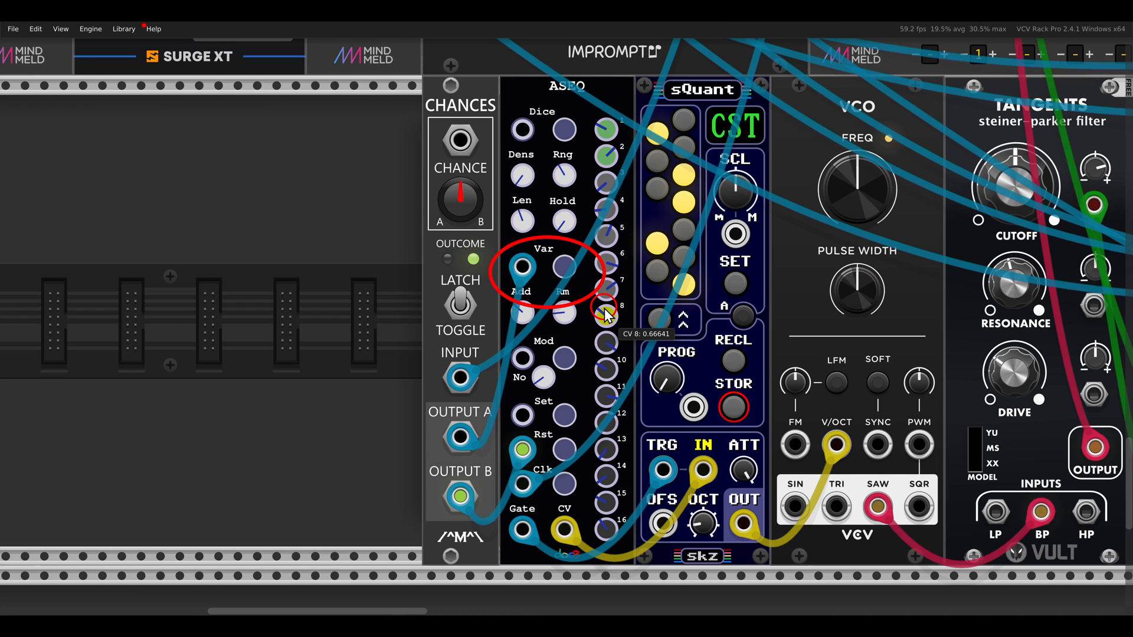
Examine the lower ASEQ's Add and Rm settings and how the Chances outputs feed its Var and Rst inputs
{"action": "mouse_move", "coordinate": [525, 312]}
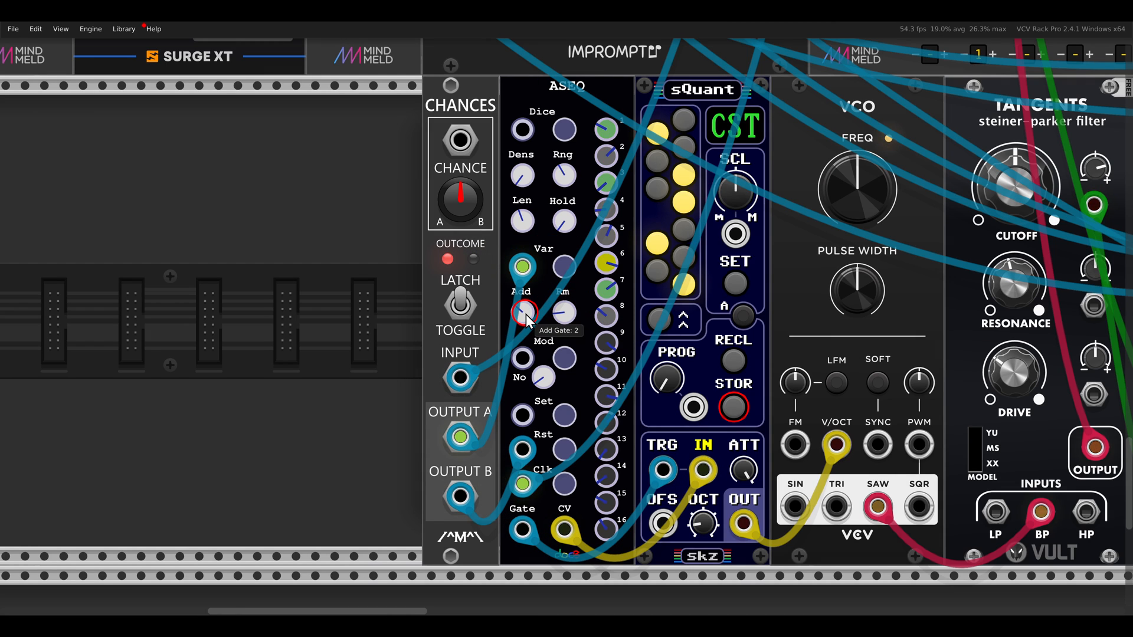
{"action": "mouse_move", "coordinate": [563, 321]}
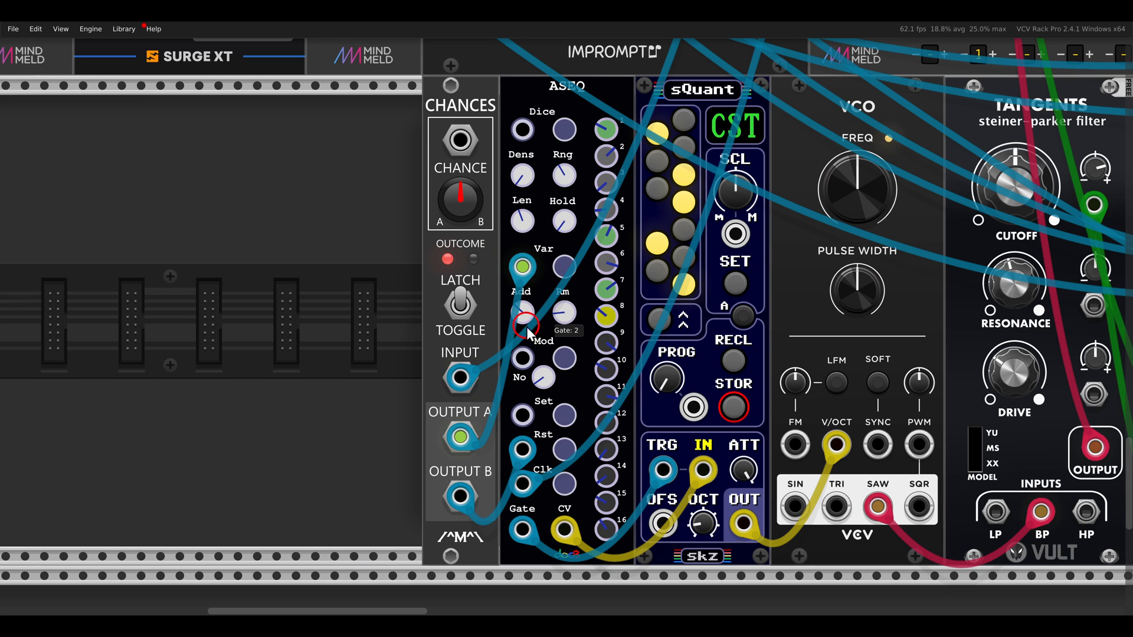
{"action": "left_click_drag", "start_coordinate": [494, 426], "coordinate": [595, 482]}
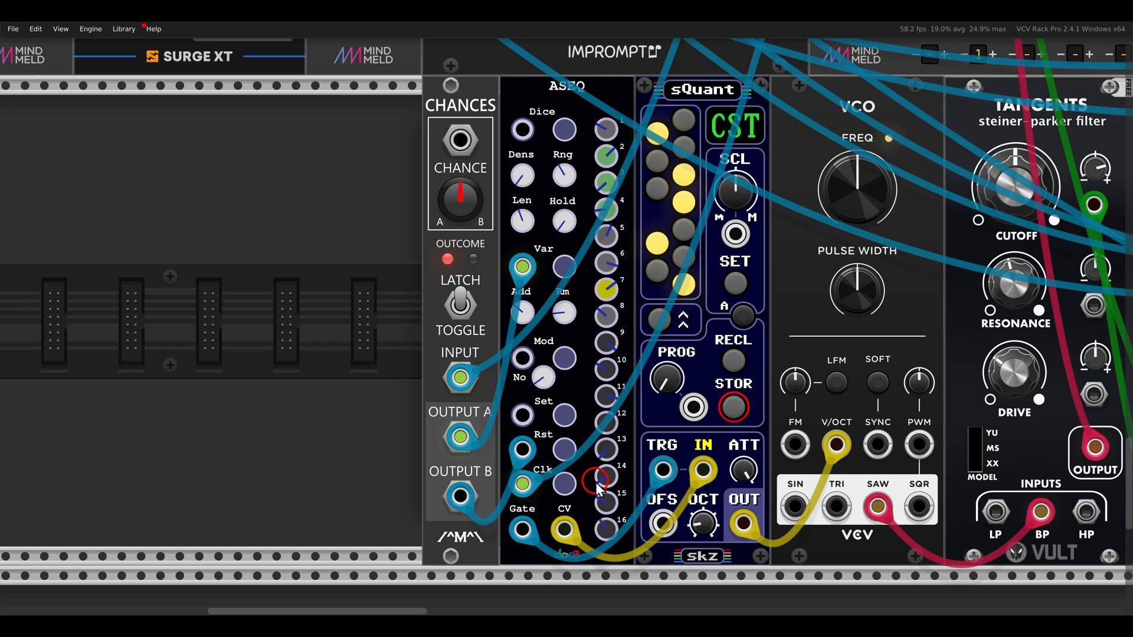
{"action": "left_click_drag", "start_coordinate": [403, 70], "coordinate": [540, 147]}
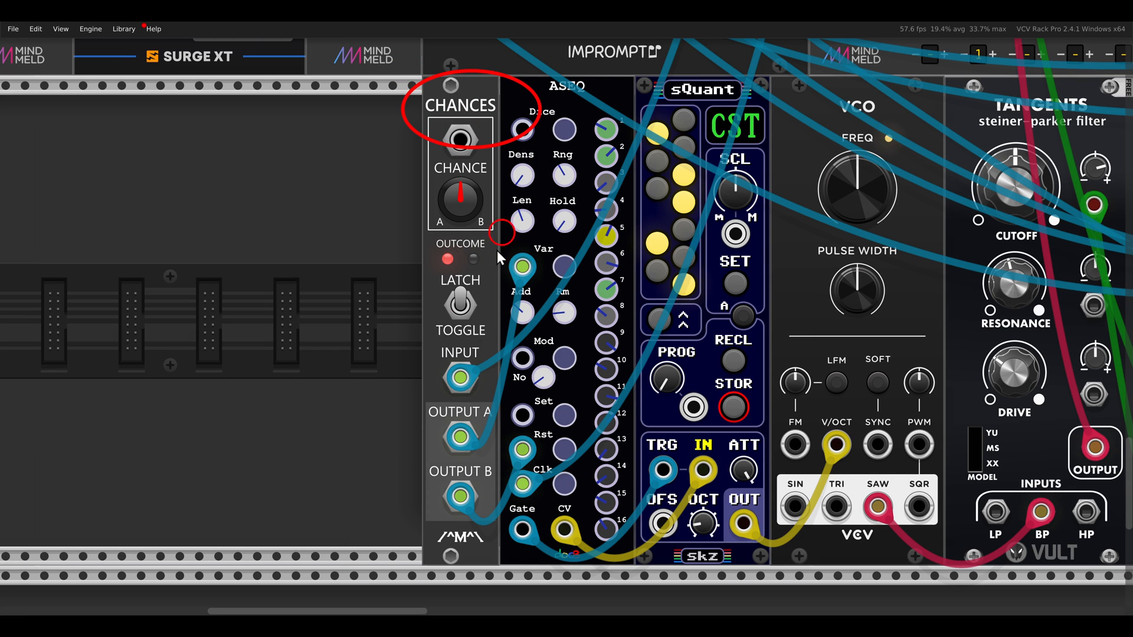
{"action": "left_click_drag", "start_coordinate": [376, 384], "coordinate": [510, 538]}
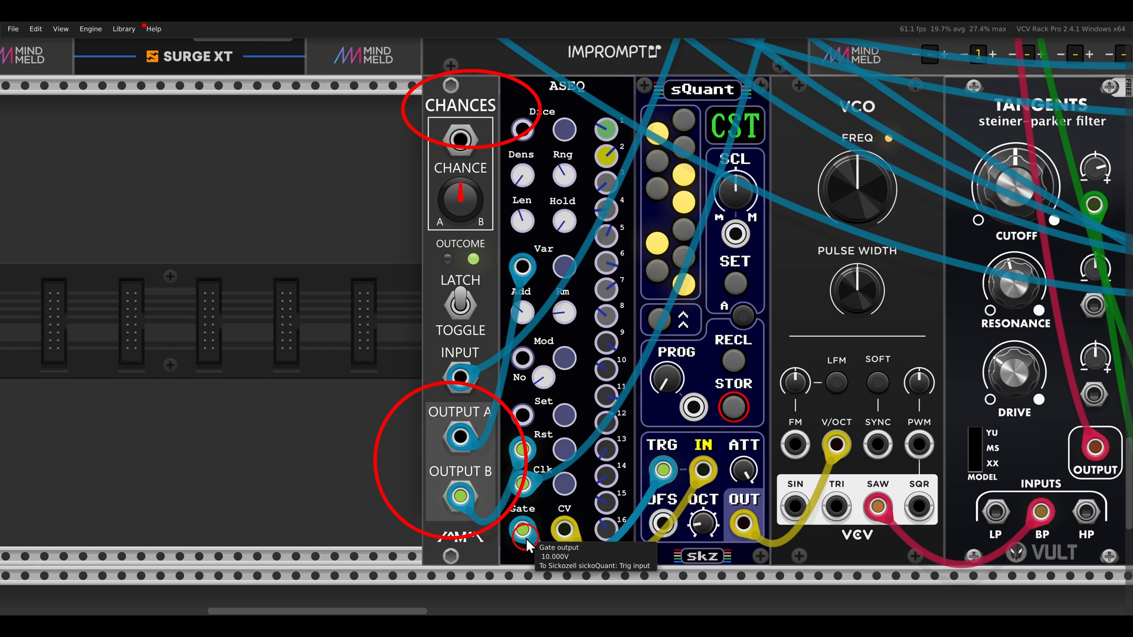
{"action": "key", "text": "Escape"}
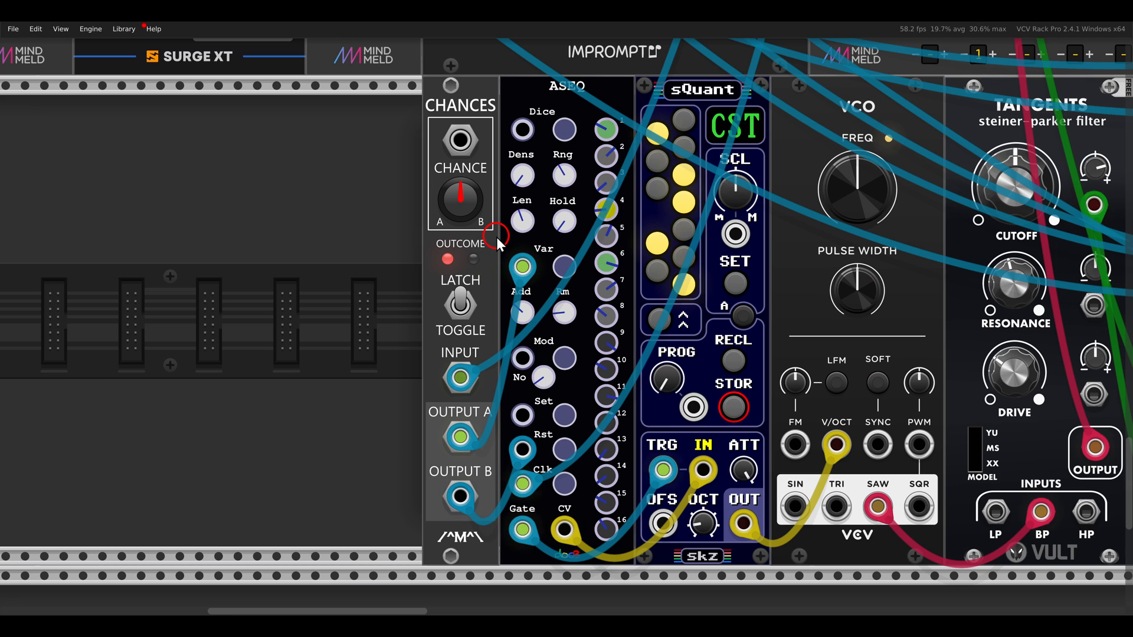
{"action": "left_click_drag", "start_coordinate": [490, 238], "coordinate": [583, 298]}
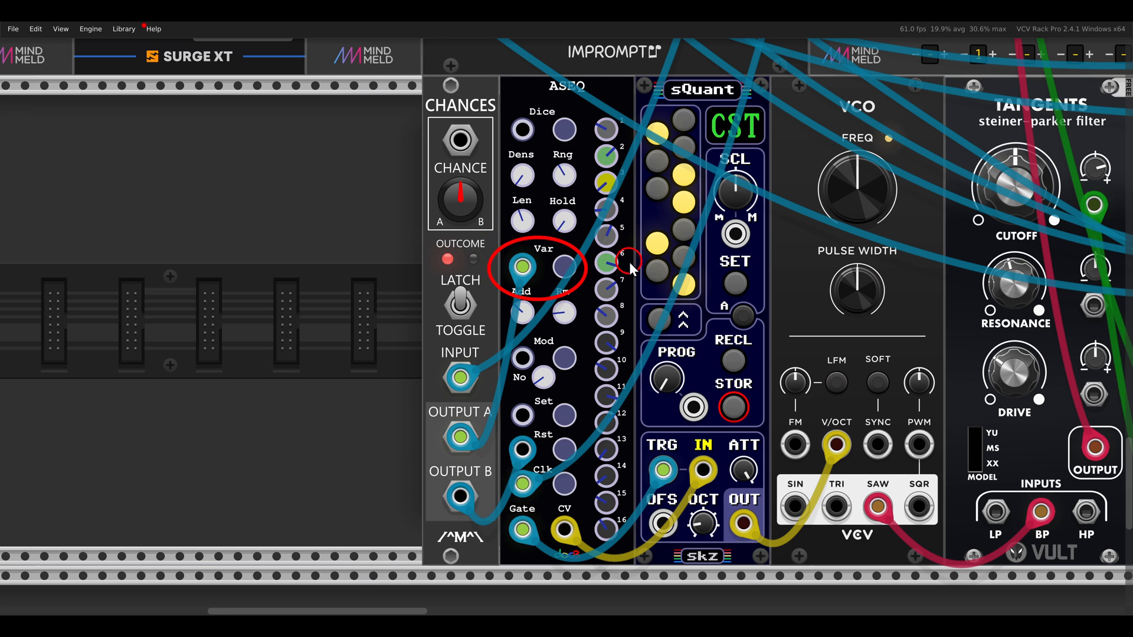
{"action": "left_click_drag", "start_coordinate": [529, 445], "coordinate": [596, 488]}
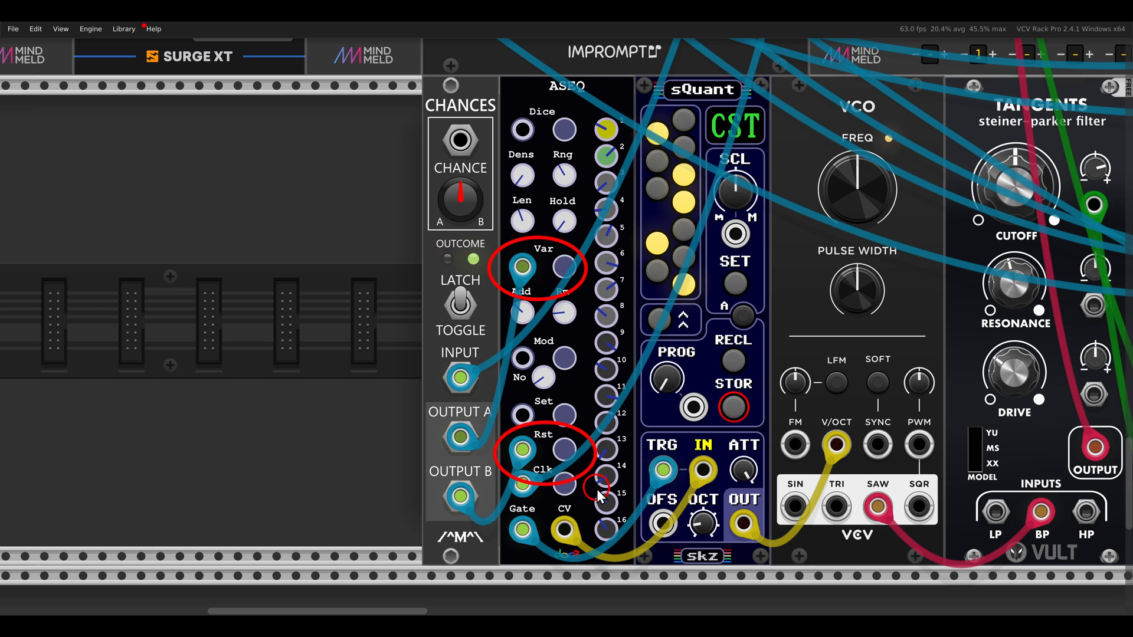
{"action": "key", "text": "Escape"}
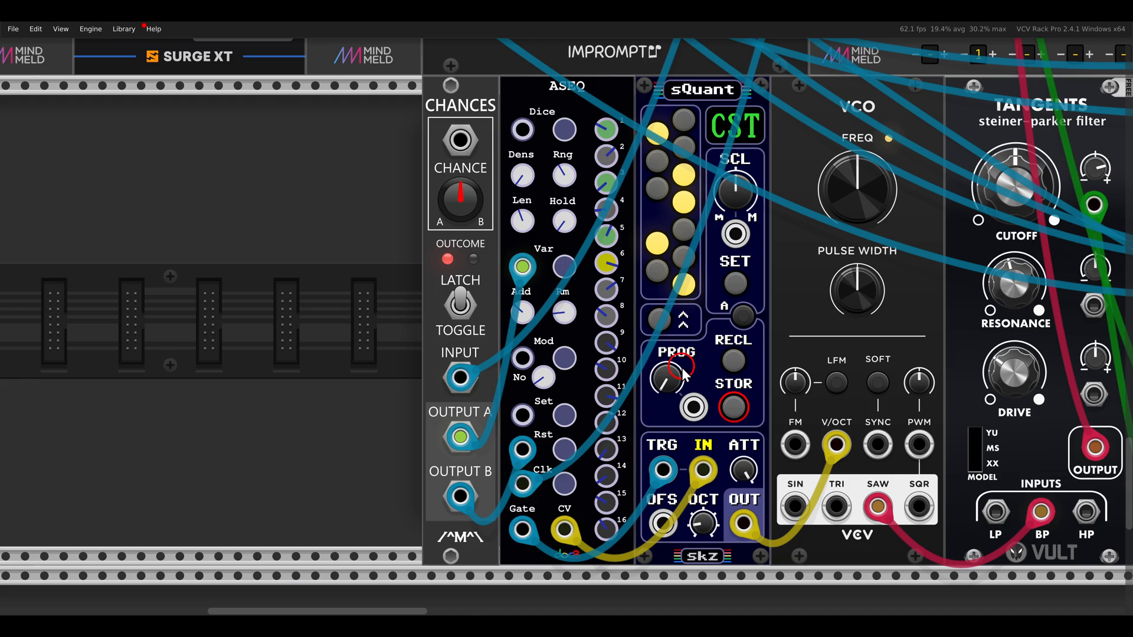
Unmute the VCO channel on the MixMaster
{"action": "scroll", "coordinate": [679, 369], "scroll_direction": "down", "scroll_amount": 2}
{"action": "left_click_drag", "start_coordinate": [772, 252], "coordinate": [602, 340]}
{"action": "left_click", "coordinate": [726, 194]}
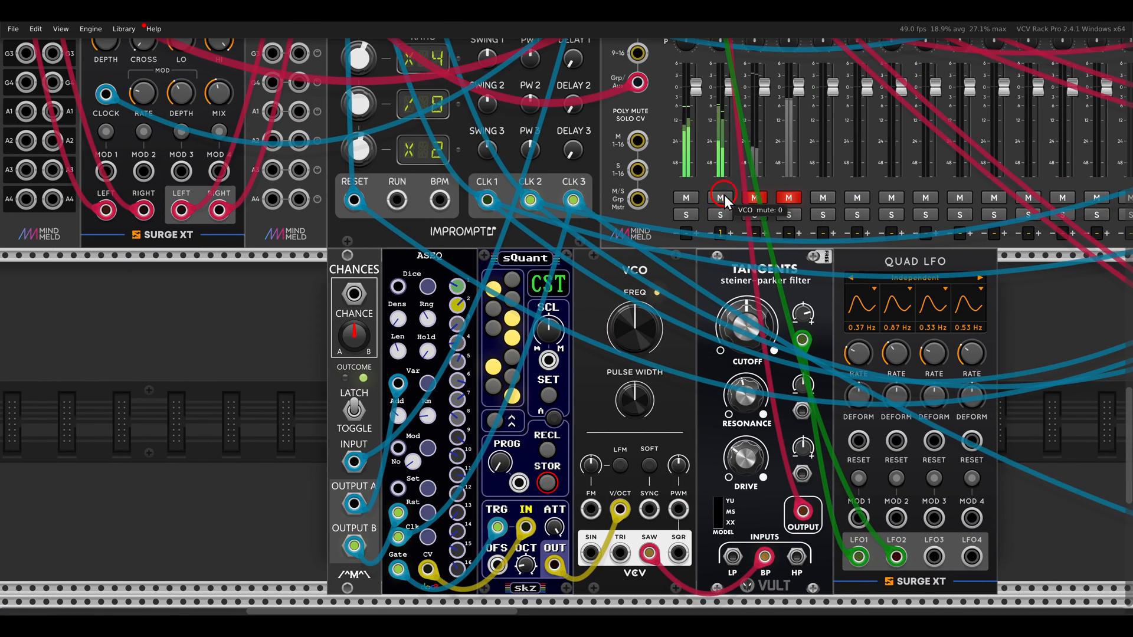
Trace the lower ASEQ patch through the VCO and the Tangents filter modulated by the Quad LFO
{"action": "mouse_move", "coordinate": [591, 405]}
{"action": "left_mouse_down"}
{"action": "mouse_move", "coordinate": [595, 306]}
{"action": "mouse_move", "coordinate": [485, 304]}
{"action": "left_mouse_up"}
{"action": "scroll", "coordinate": [597, 328], "scroll_direction": "up", "scroll_amount": 2}
{"action": "left_click_drag", "start_coordinate": [477, 88], "coordinate": [581, 163]}
{"action": "mouse_move", "coordinate": [631, 77]}
{"action": "left_mouse_down"}
{"action": "mouse_move", "coordinate": [746, 159]}
{"action": "mouse_move", "coordinate": [798, 177]}
{"action": "left_mouse_up"}
{"action": "key", "text": "Escape"}
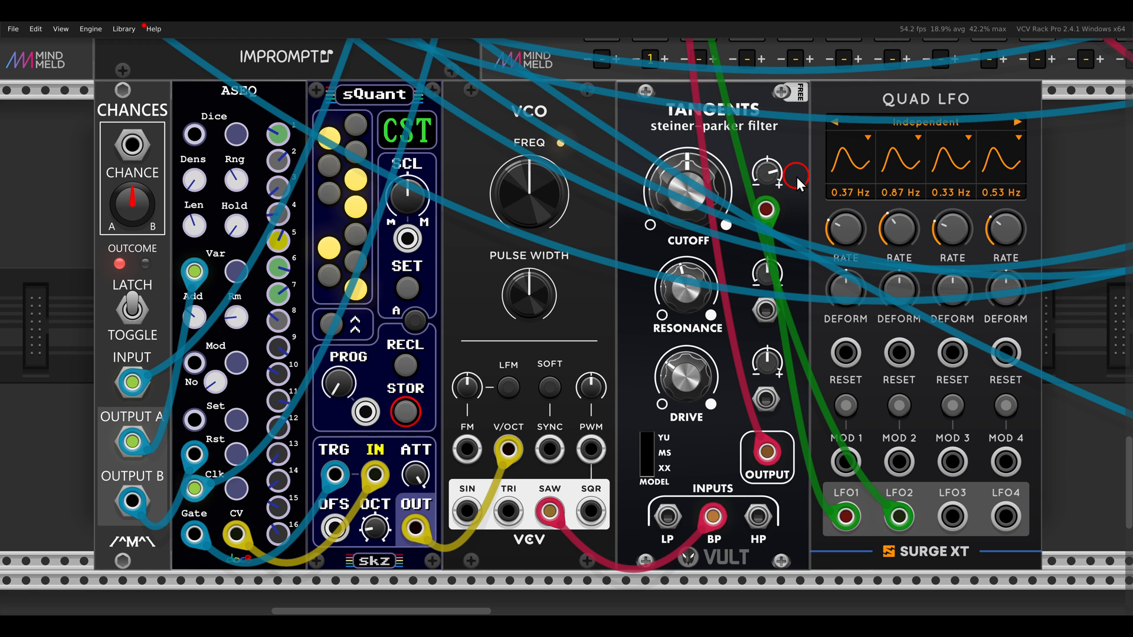
Go to the Trummor² drum patch and look over its Mult, ASEQ, Tangents and Chances modules
{"action": "scroll", "coordinate": [796, 178], "scroll_direction": "down", "scroll_amount": 2}
{"action": "left_click_drag", "start_coordinate": [844, 251], "coordinate": [616, 278]}
{"action": "left_click_drag", "start_coordinate": [878, 324], "coordinate": [525, 310]}
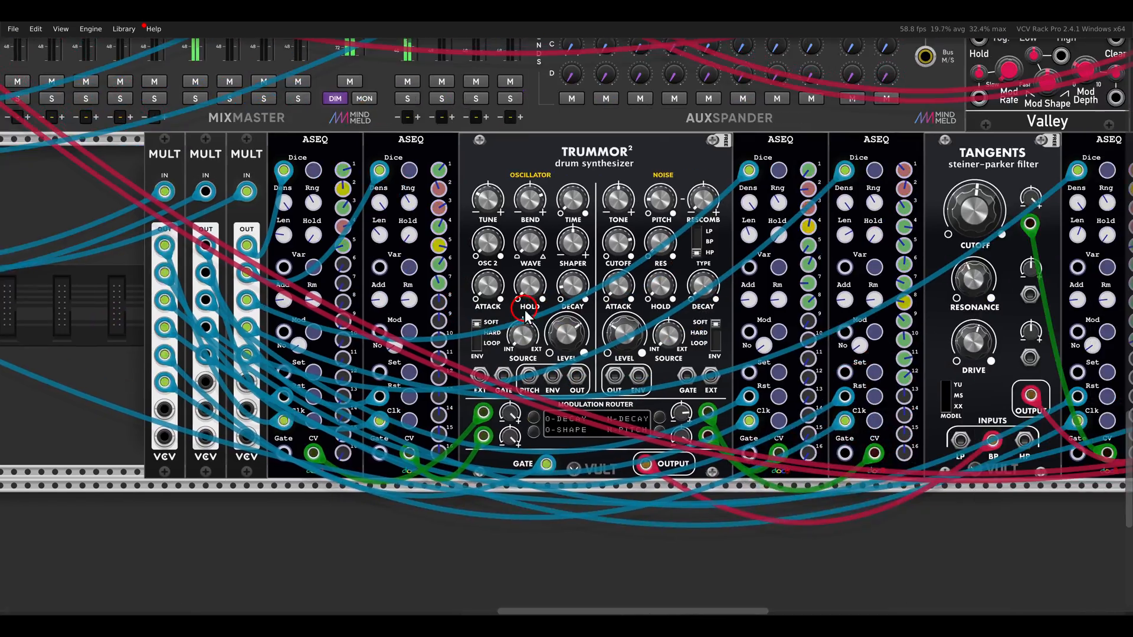
{"action": "scroll", "coordinate": [616, 304], "scroll_direction": "down", "scroll_amount": 2}
{"action": "left_click_drag", "start_coordinate": [710, 304], "coordinate": [554, 299]}
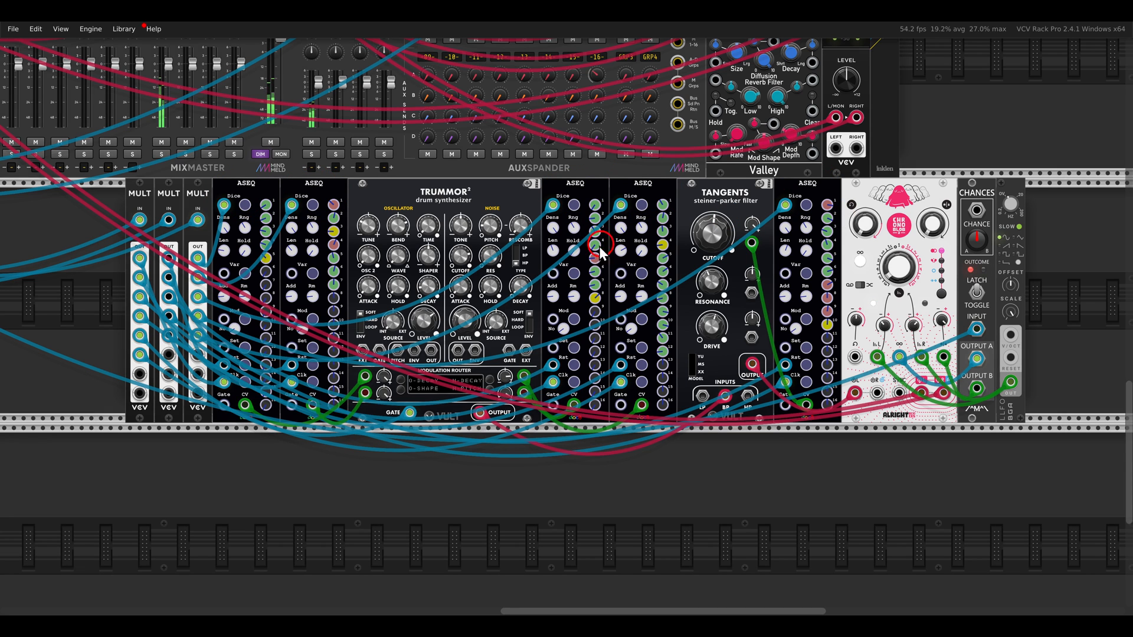
{"action": "scroll", "coordinate": [601, 251], "scroll_direction": "left", "scroll_amount": 3}
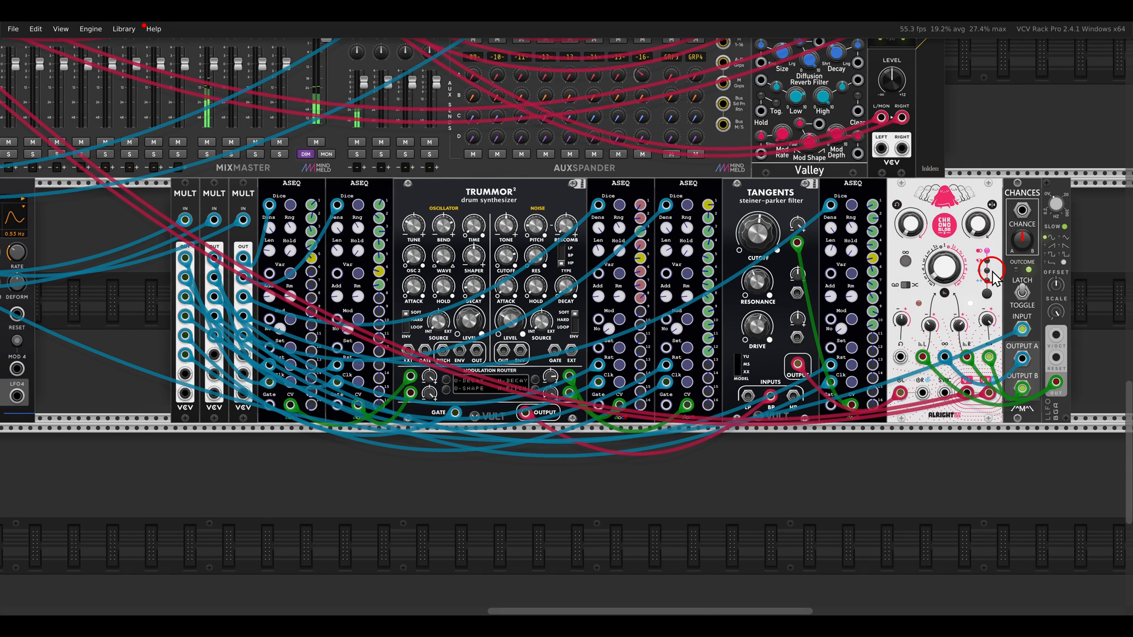
Unmute the GLCH channel on the MixMaster and return to the Trummor² patch
{"action": "left_click_drag", "start_coordinate": [290, 193], "coordinate": [654, 231]}
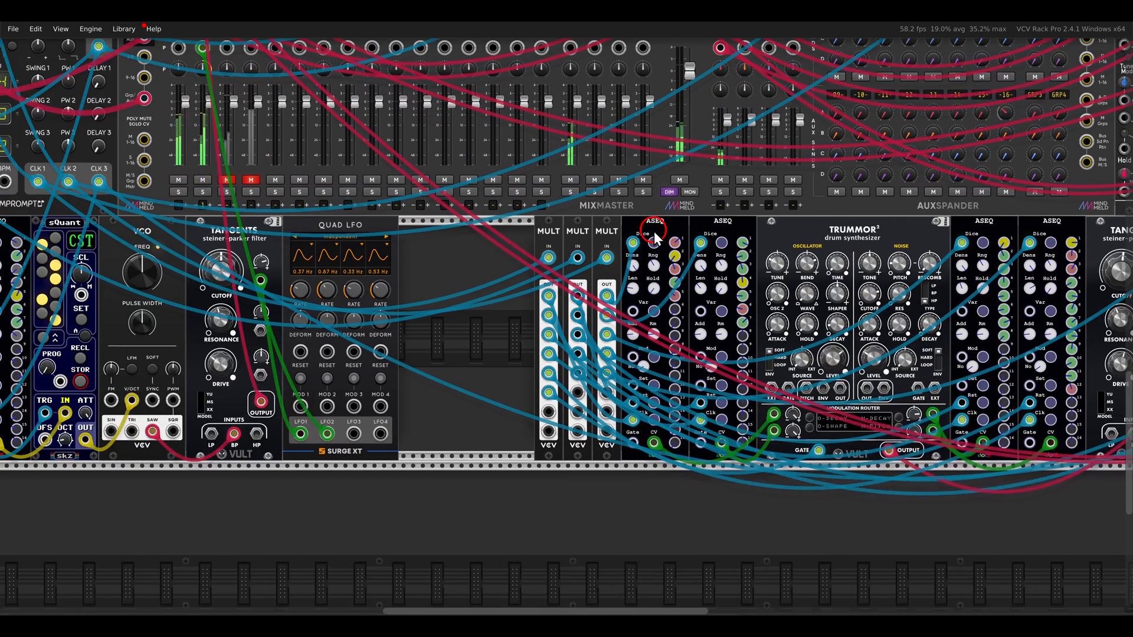
{"action": "left_click", "coordinate": [226, 181]}
{"action": "left_click_drag", "start_coordinate": [818, 376], "coordinate": [608, 342]}
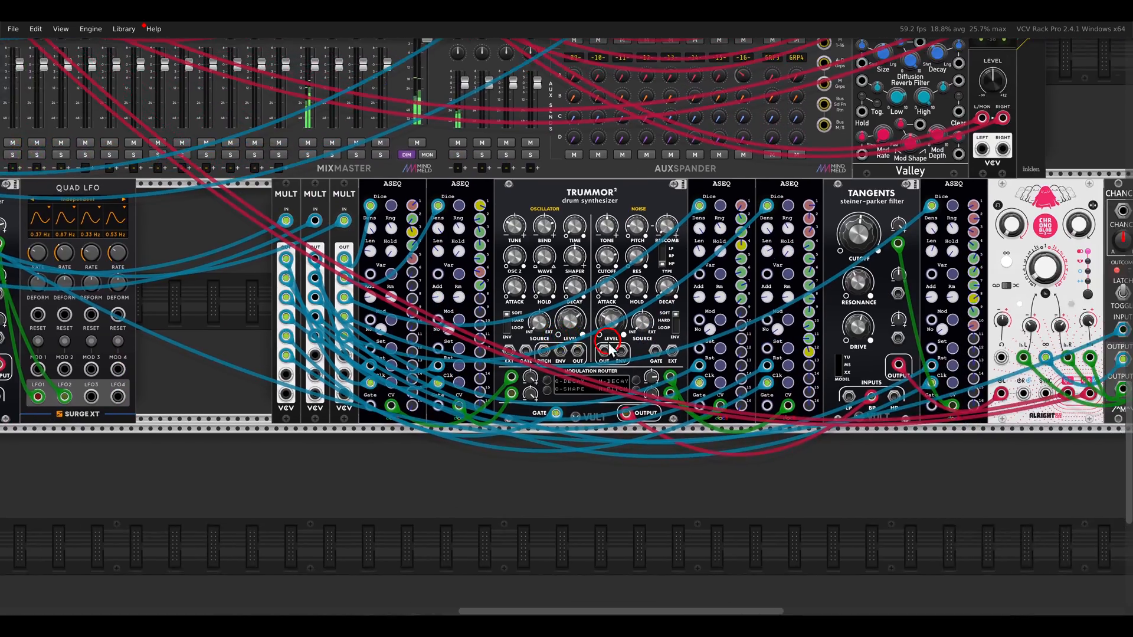
{"action": "scroll", "coordinate": [610, 348], "scroll_direction": "up", "scroll_amount": 4}
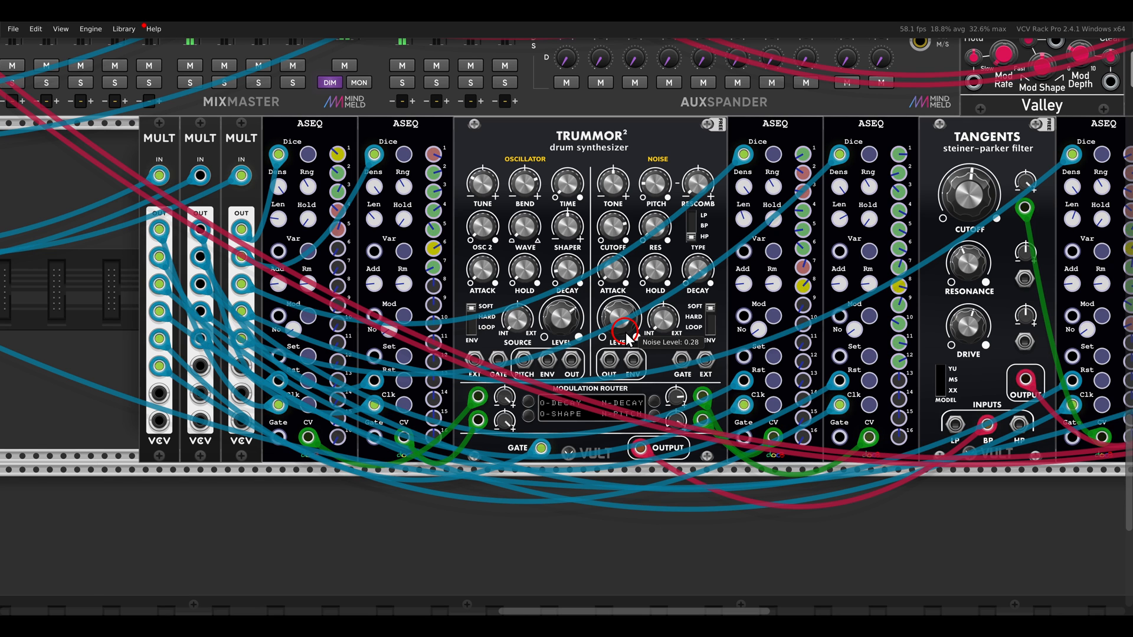
Go to the ASEQ that drives the Kickall patch and inspect its Remove Gate setting
{"action": "scroll", "coordinate": [625, 331], "scroll_direction": "down", "scroll_amount": 4}
{"action": "left_click_drag", "start_coordinate": [624, 263], "coordinate": [394, 482]}
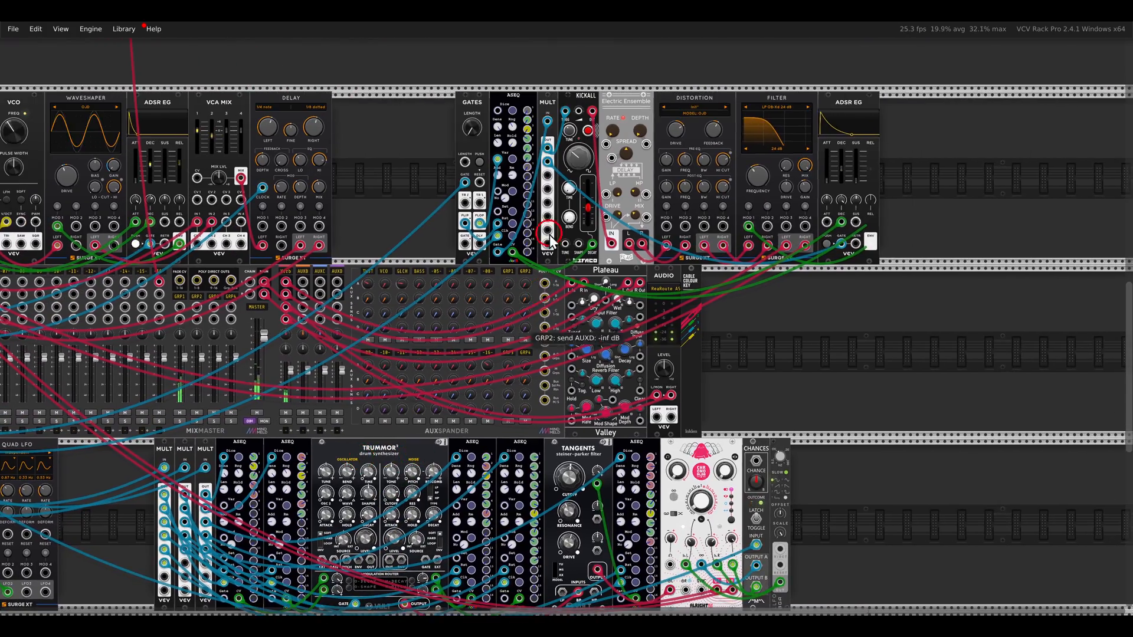
{"action": "scroll", "coordinate": [561, 161], "scroll_direction": "up", "scroll_amount": 3}
{"action": "left_click_drag", "start_coordinate": [561, 142], "coordinate": [518, 185]}
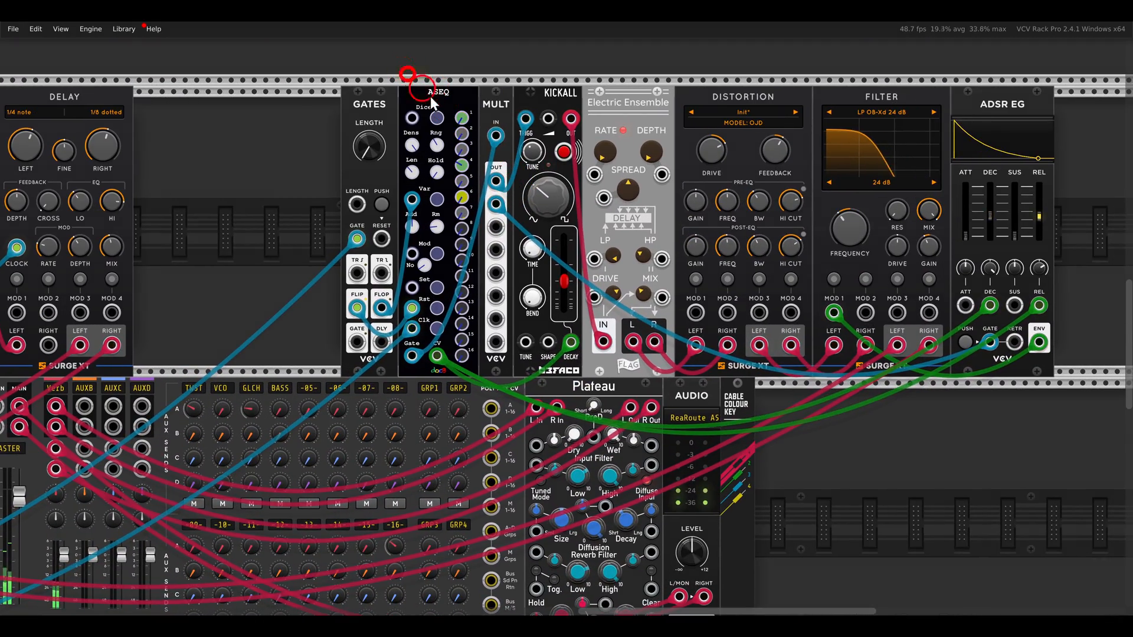
{"action": "mouse_move", "coordinate": [440, 228]}
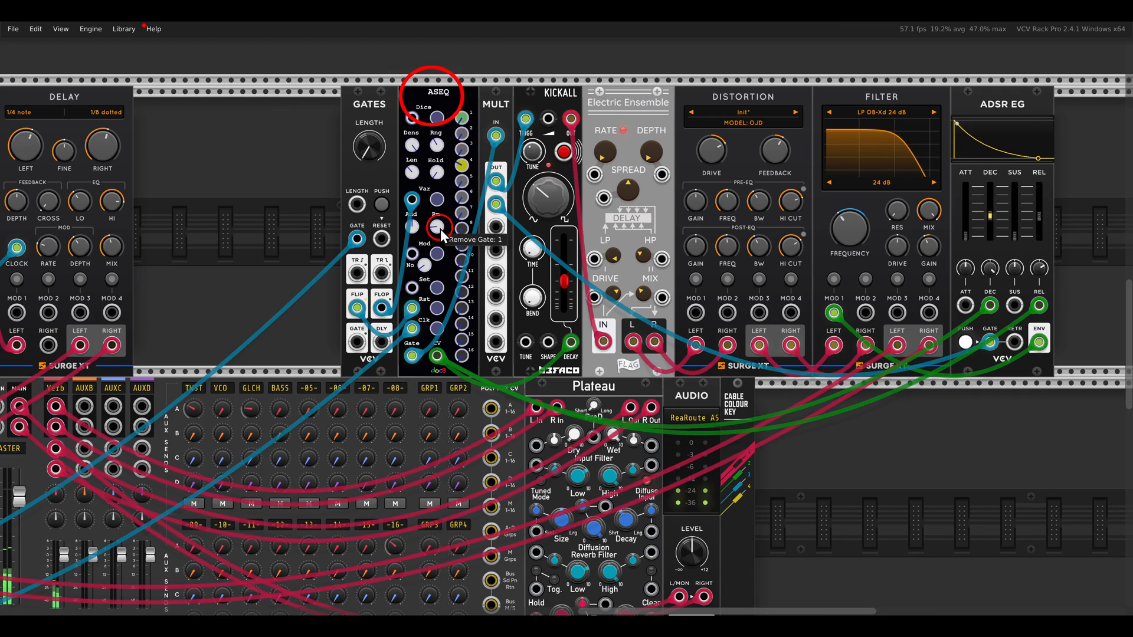
{"action": "left_click_drag", "start_coordinate": [440, 229], "coordinate": [459, 224]}
Examine how the Gates module's Flip and Flop outputs feed the Rst and Var inputs of the Kickall patch's ASEQ
{"action": "scroll", "coordinate": [398, 267], "scroll_direction": "up", "scroll_amount": 3}
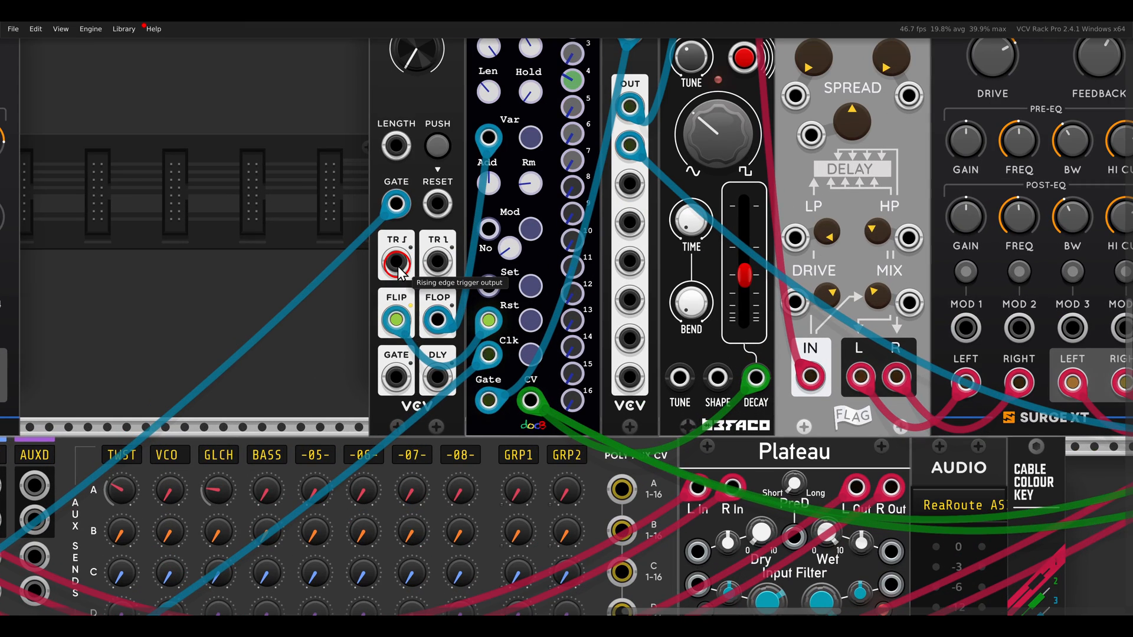
{"action": "left_click_drag", "start_coordinate": [372, 249], "coordinate": [386, 279]}
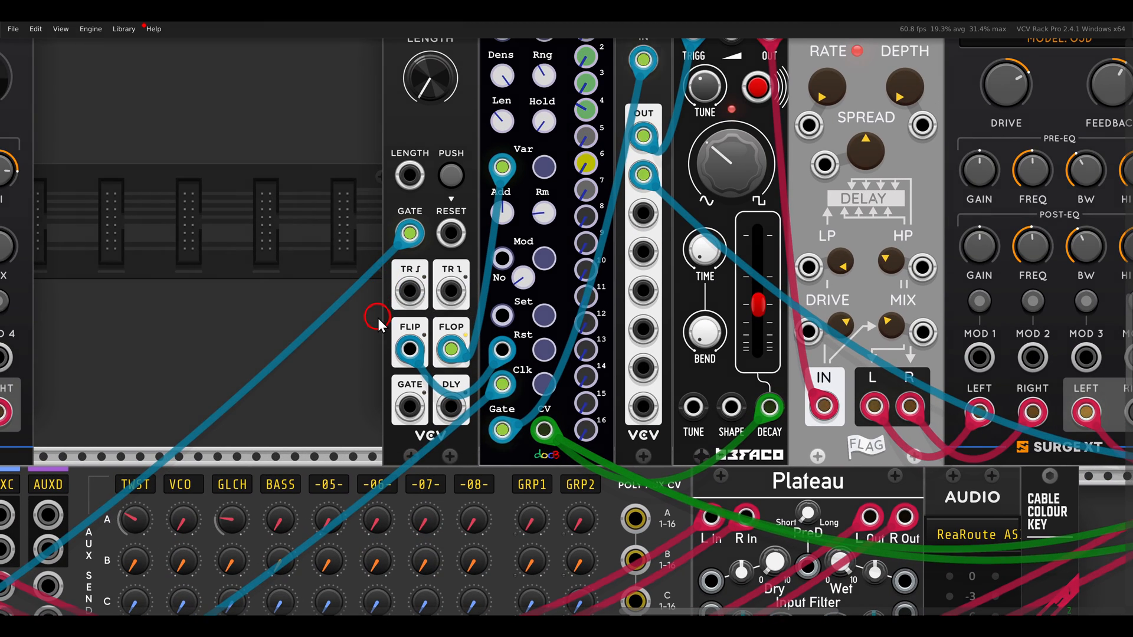
{"action": "left_click_drag", "start_coordinate": [380, 318], "coordinate": [423, 375]}
{"action": "left_click_drag", "start_coordinate": [455, 147], "coordinate": [537, 193]}
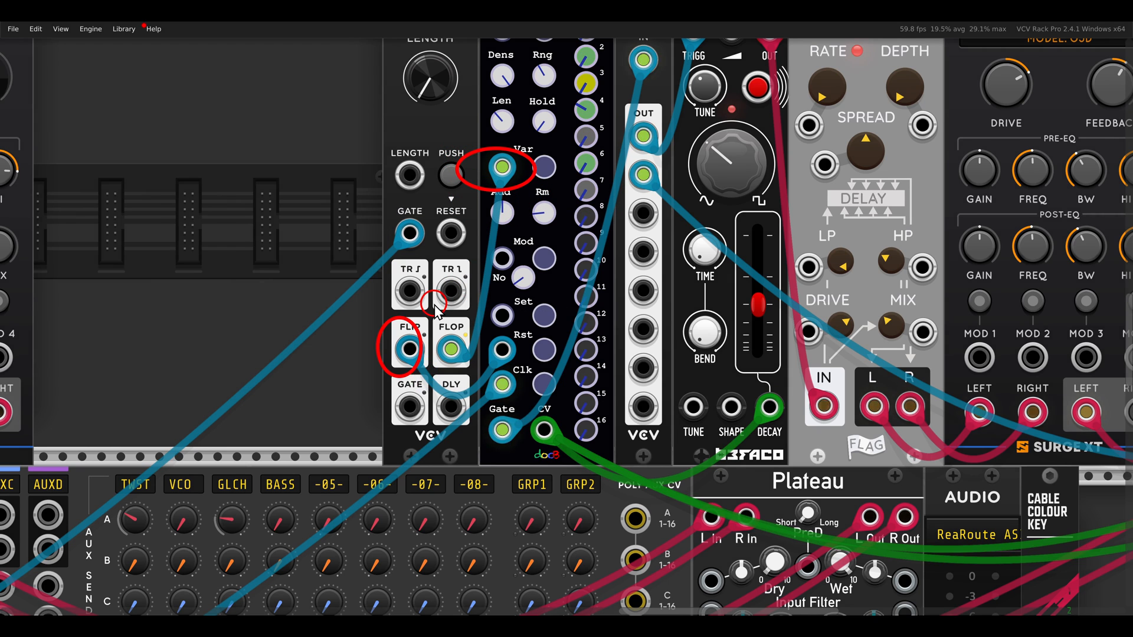
{"action": "left_click_drag", "start_coordinate": [426, 313], "coordinate": [480, 380]}
{"action": "left_click_drag", "start_coordinate": [466, 149], "coordinate": [536, 217]}
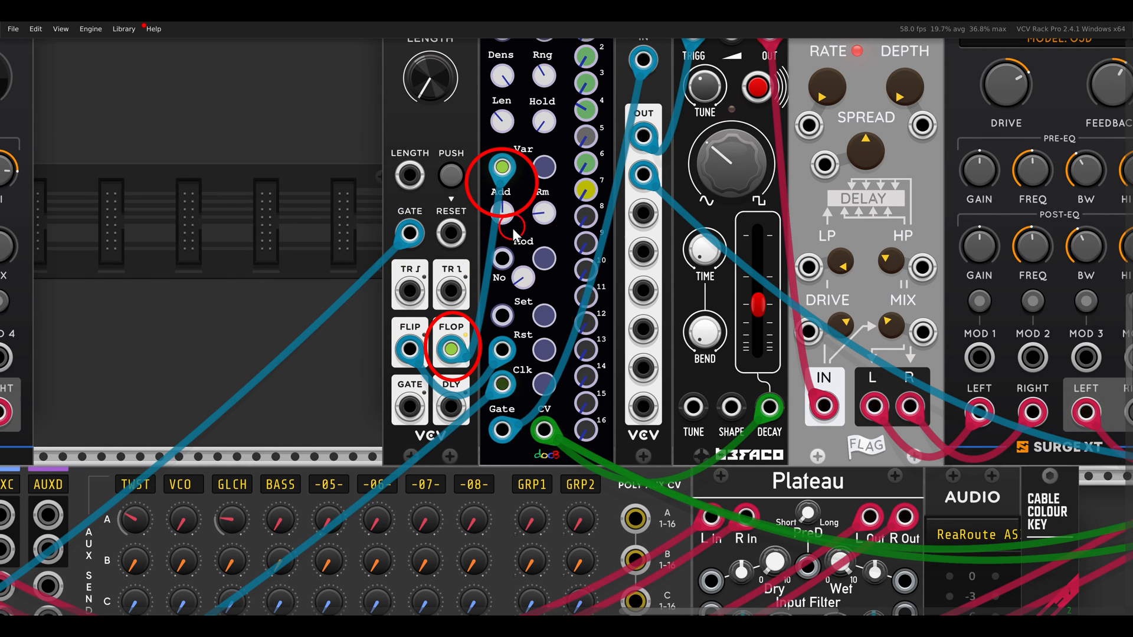
{"action": "left_click_drag", "start_coordinate": [382, 319], "coordinate": [444, 392]}
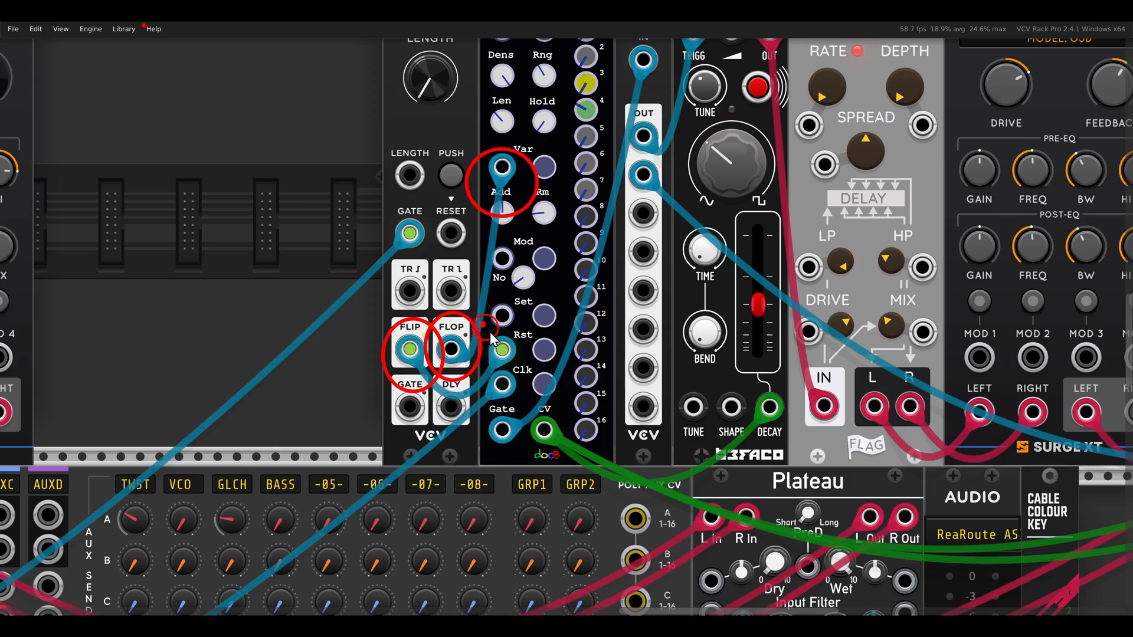
{"action": "scroll", "coordinate": [553, 291], "scroll_direction": "down", "scroll_amount": 2}
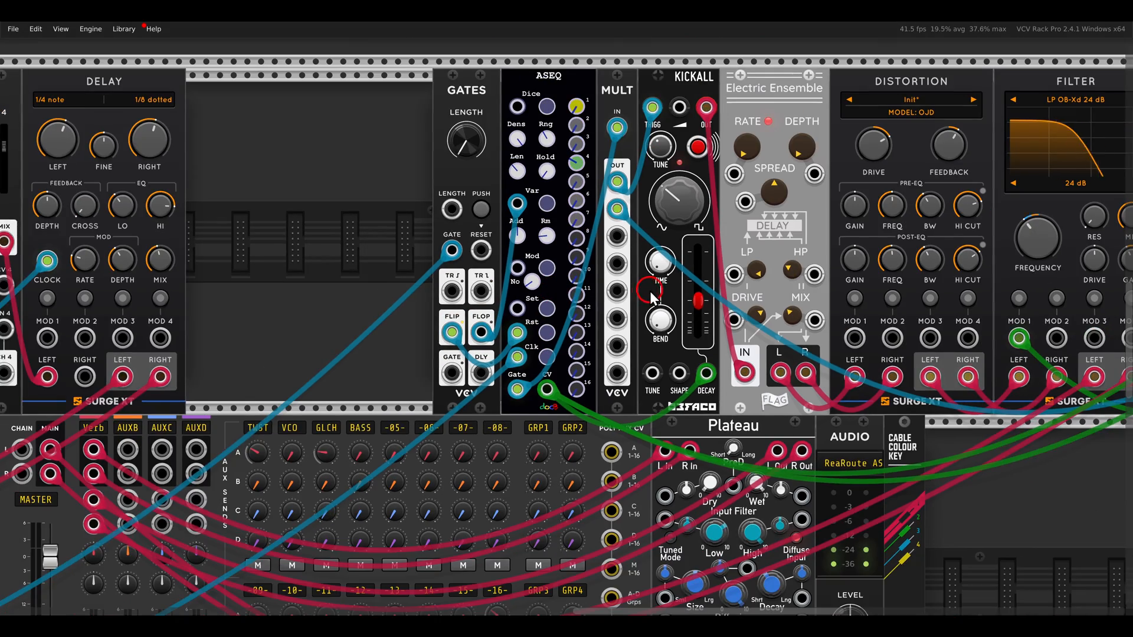
Unmute the BASS channel on the MixMaster and bring the whole example patch into view
{"action": "scroll", "coordinate": [484, 290], "scroll_direction": "down", "scroll_amount": 5}
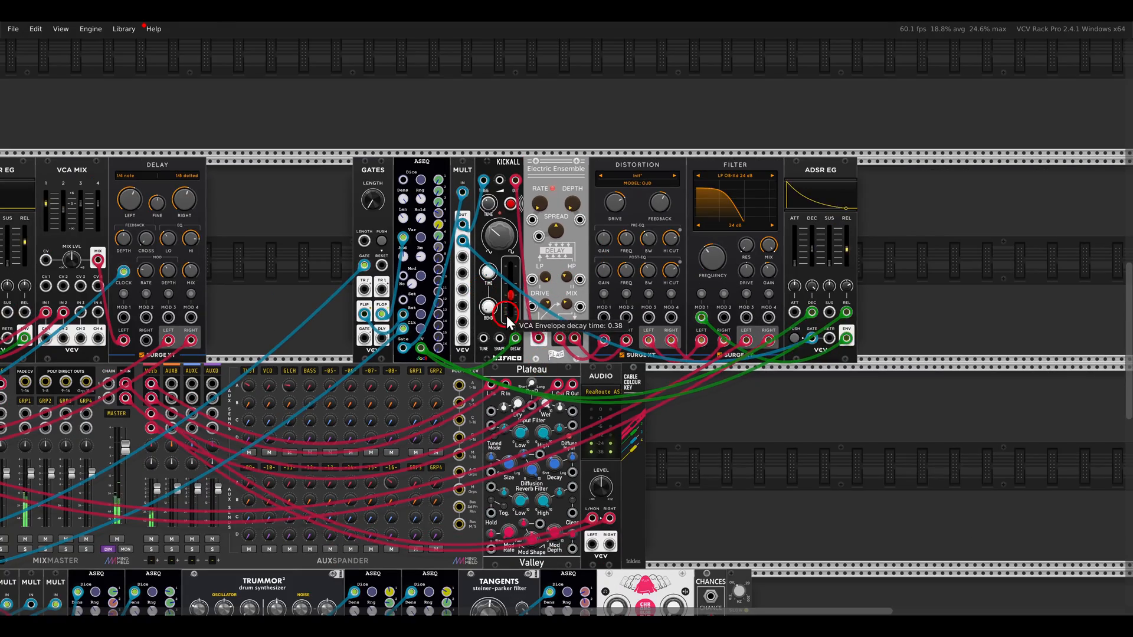
{"action": "left_click_drag", "start_coordinate": [444, 351], "coordinate": [715, 229]}
{"action": "left_click_drag", "start_coordinate": [307, 334], "coordinate": [566, 313]}
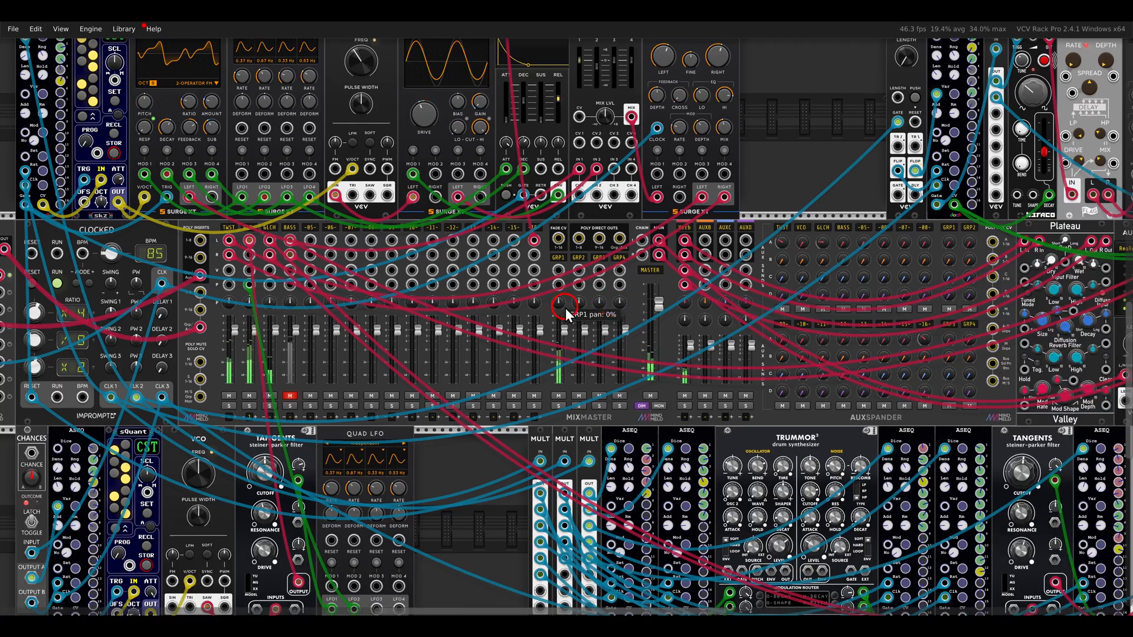
{"action": "left_click", "coordinate": [288, 397]}
{"action": "scroll", "coordinate": [340, 389], "scroll_direction": "down", "scroll_amount": 1}
{"action": "scroll", "coordinate": [340, 396], "scroll_direction": "down", "scroll_amount": 2}
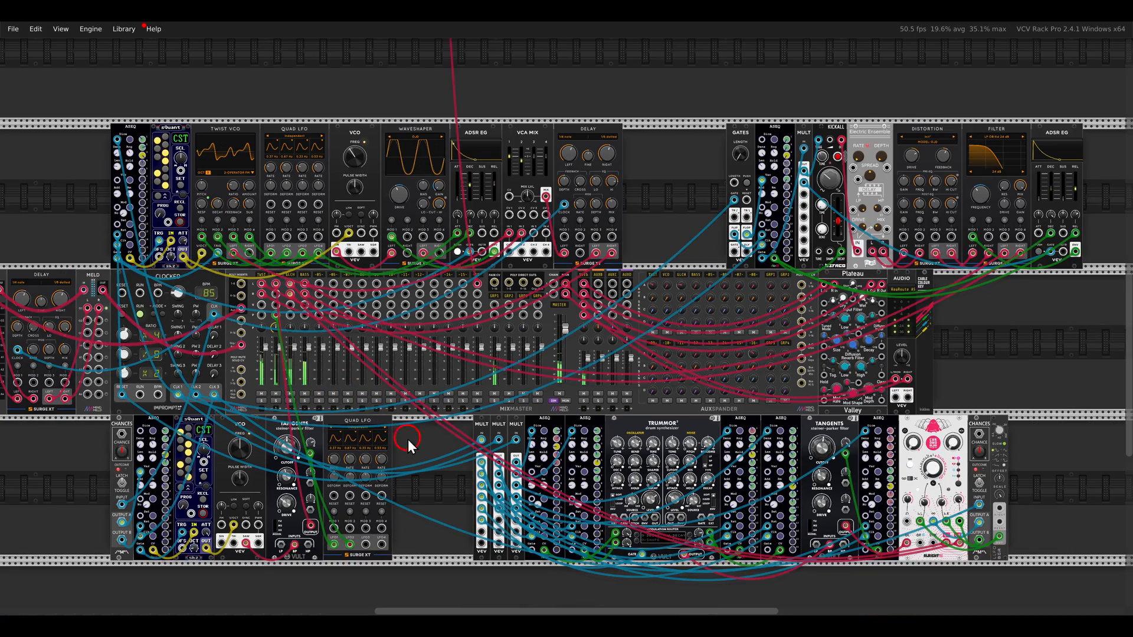
{"action": "scroll", "coordinate": [473, 419], "scroll_direction": "up", "scroll_amount": 1}
{"action": "left_click_drag", "start_coordinate": [475, 420], "coordinate": [480, 420]}
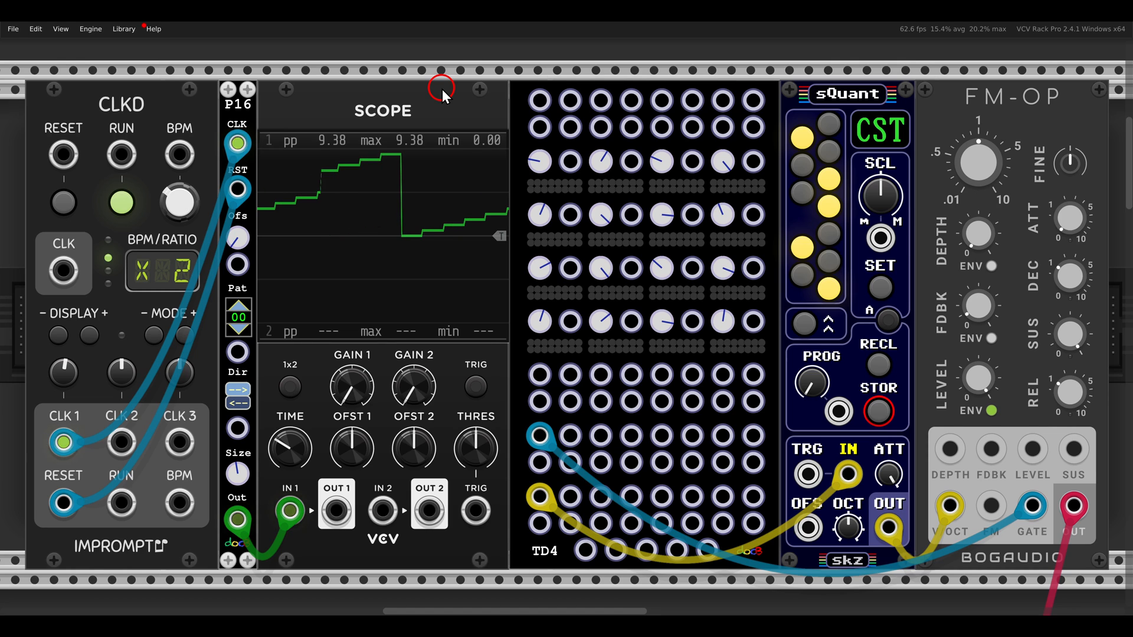
Examine the P16 module and its stepped output waveform on the Scope
{"action": "left_click_drag", "start_coordinate": [205, 76], "coordinate": [279, 138]}
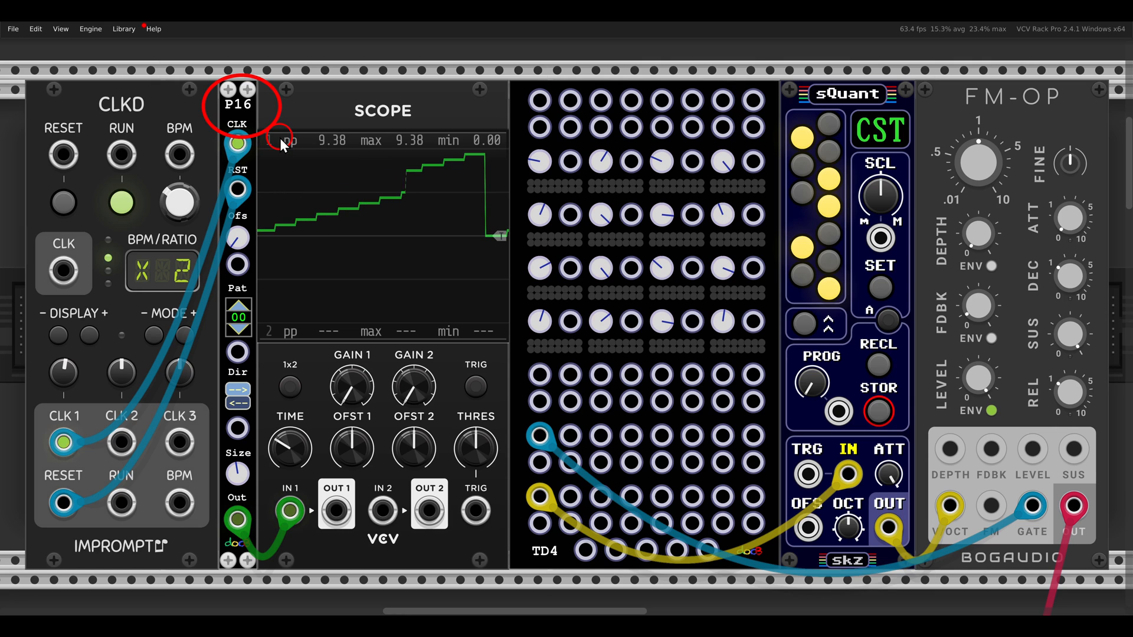
{"action": "key", "text": "Escape"}
{"action": "left_click_drag", "start_coordinate": [251, 131], "coordinate": [532, 363]}
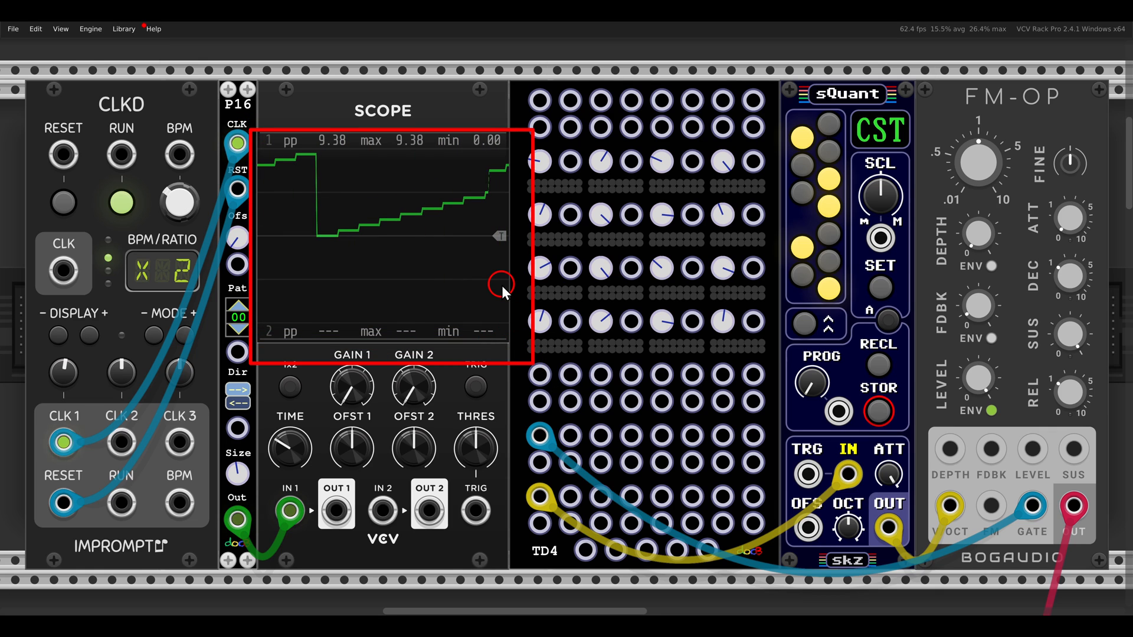
{"action": "key", "text": "Escape"}
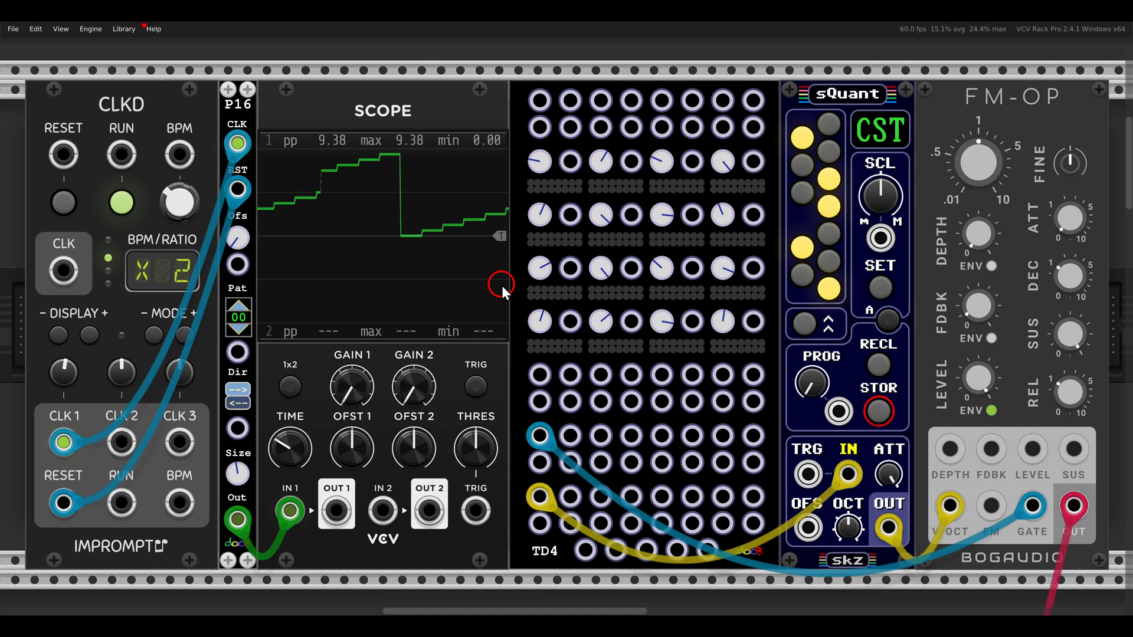
Patch the Scope's OUT 1 into the first input of the TD4's upper input row
{"action": "left_click_drag", "start_coordinate": [510, 519], "coordinate": [575, 581]}
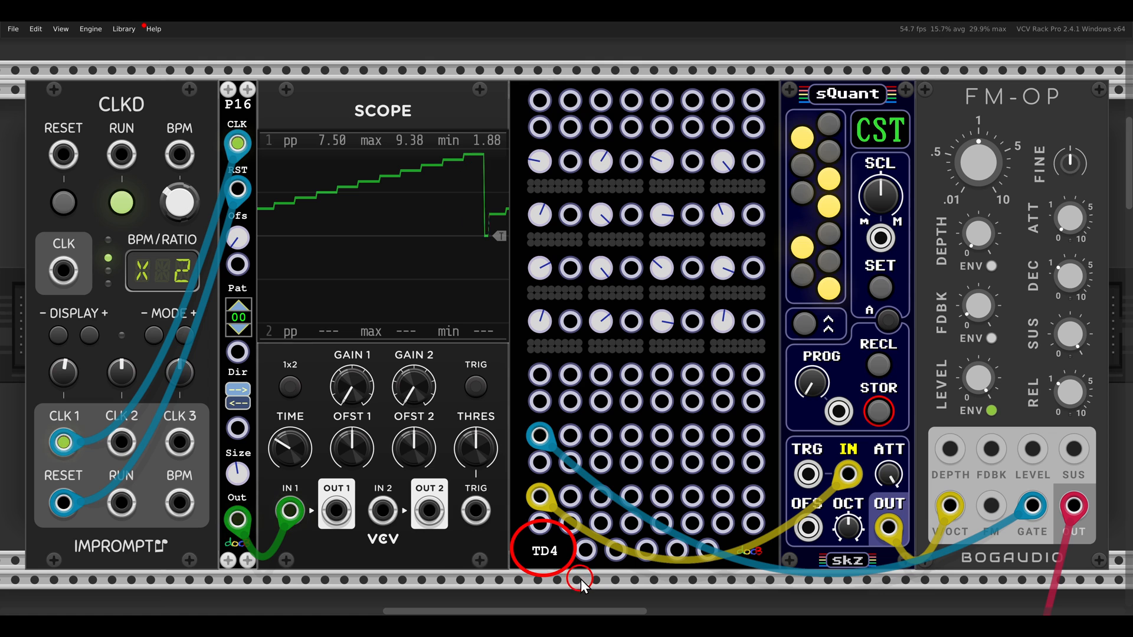
{"action": "key", "text": "Escape"}
{"action": "mouse_move", "coordinate": [337, 511]}
{"action": "left_mouse_down"}
{"action": "mouse_move", "coordinate": [349, 518]}
{"action": "mouse_move", "coordinate": [493, 117]}
{"action": "mouse_move", "coordinate": [536, 101]}
{"action": "mouse_move", "coordinate": [756, 125]}
{"action": "mouse_move", "coordinate": [539, 101]}
{"action": "left_mouse_up"}
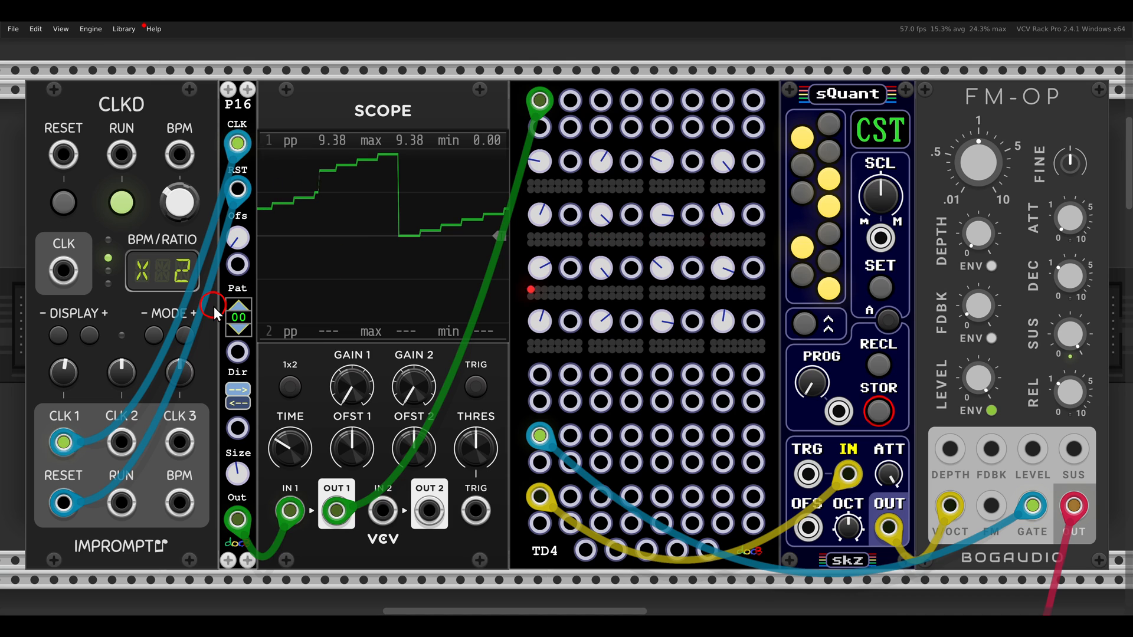
Try P16 patterns 1 and 3 while comparing the Scope waveform with the TD4 steps, and return the pattern selection to 0
{"action": "left_click", "coordinate": [239, 304]}
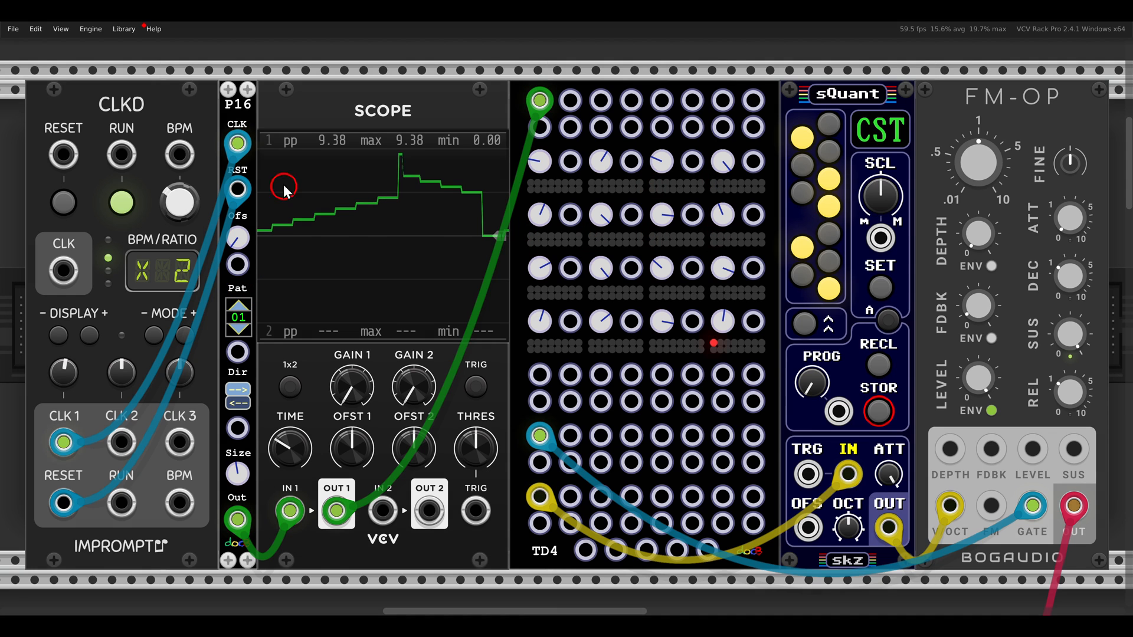
{"action": "mouse_move", "coordinate": [248, 143]}
{"action": "left_mouse_down"}
{"action": "mouse_move", "coordinate": [418, 304]}
{"action": "mouse_move", "coordinate": [488, 331]}
{"action": "left_mouse_up"}
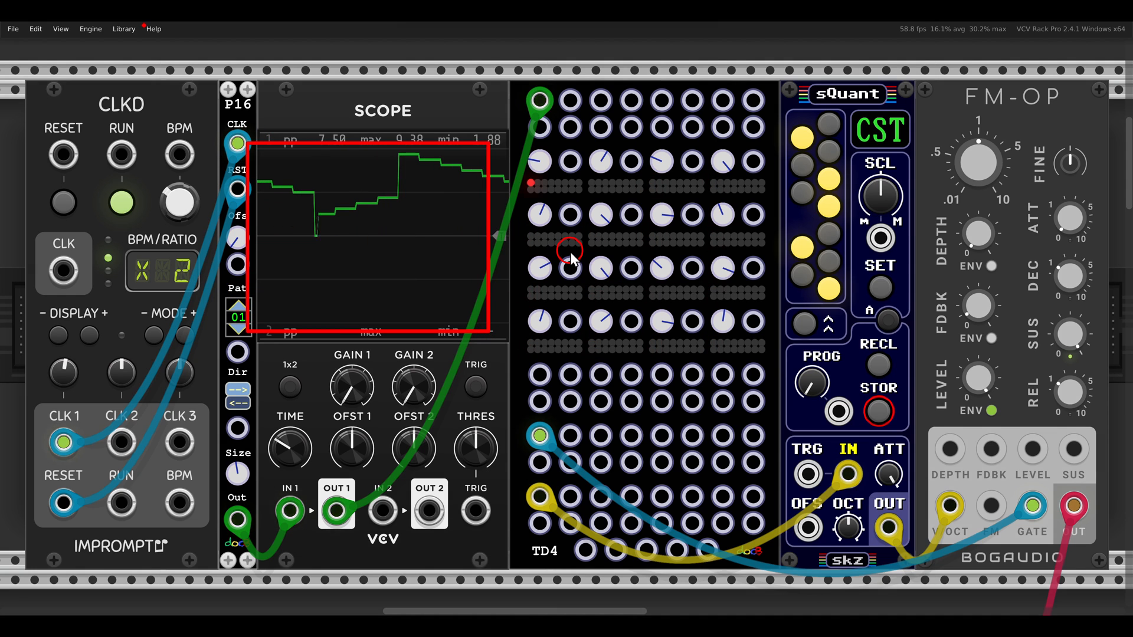
{"action": "mouse_move", "coordinate": [519, 154]}
{"action": "left_mouse_down"}
{"action": "mouse_move", "coordinate": [580, 230]}
{"action": "mouse_move", "coordinate": [767, 351]}
{"action": "mouse_move", "coordinate": [620, 372]}
{"action": "left_mouse_up"}
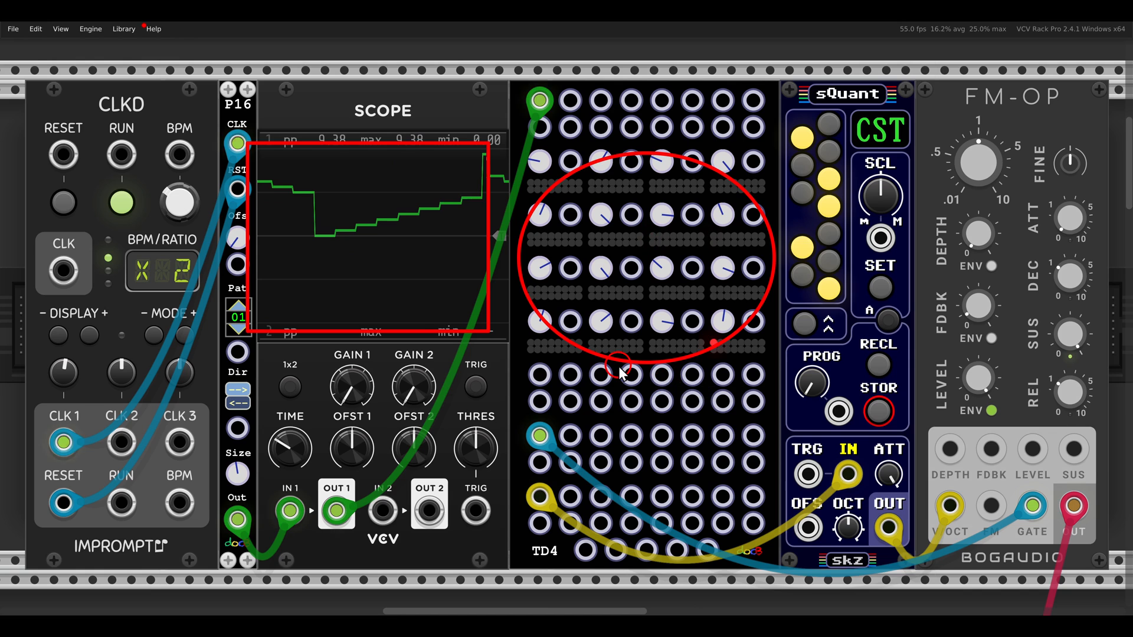
{"action": "key", "text": "Escape"}
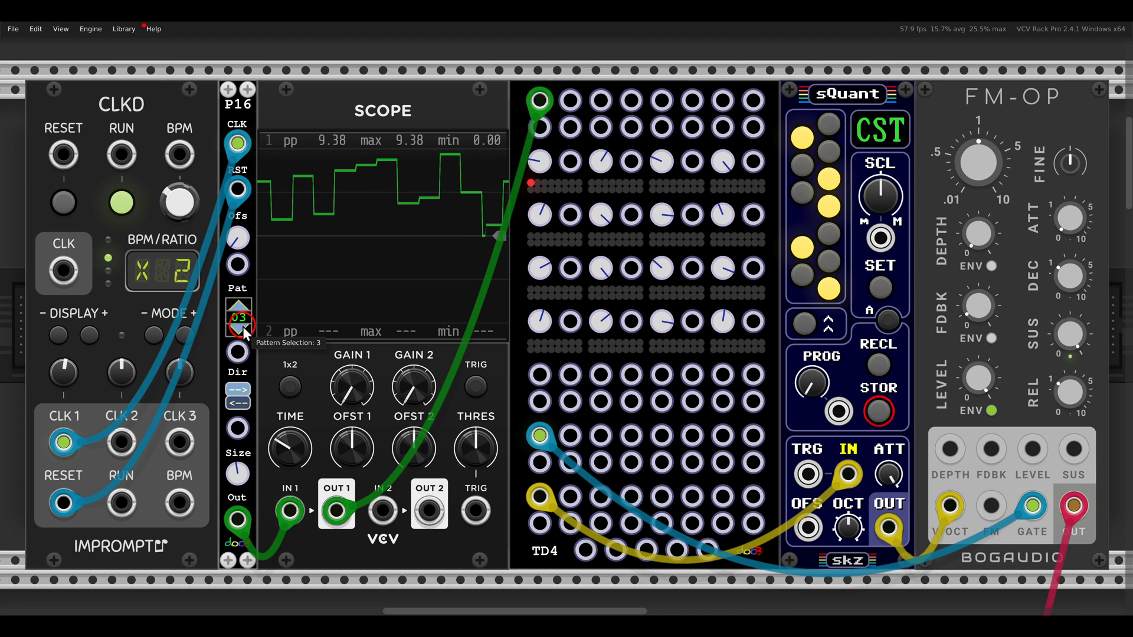
{"action": "left_click", "coordinate": [242, 327]}
{"action": "left_click", "coordinate": [242, 327]}
{"action": "left_click", "coordinate": [243, 327]}
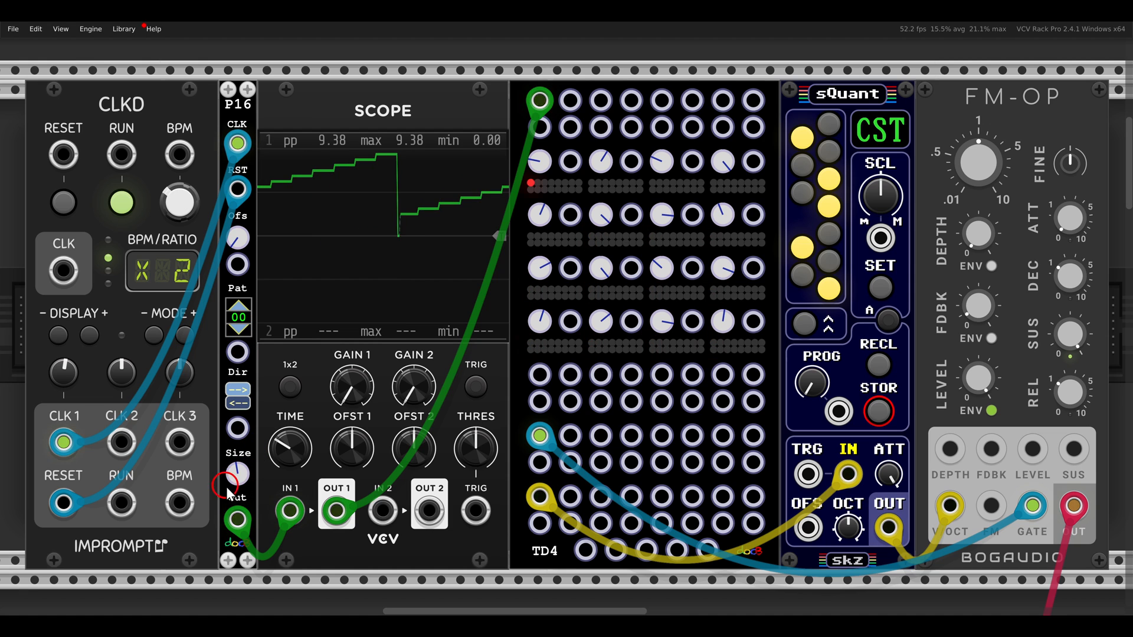
Reduce the P16 pattern size to 4 and vary it through other sizes, including 6, to change the TD4 sequence
{"action": "mouse_move", "coordinate": [239, 472]}
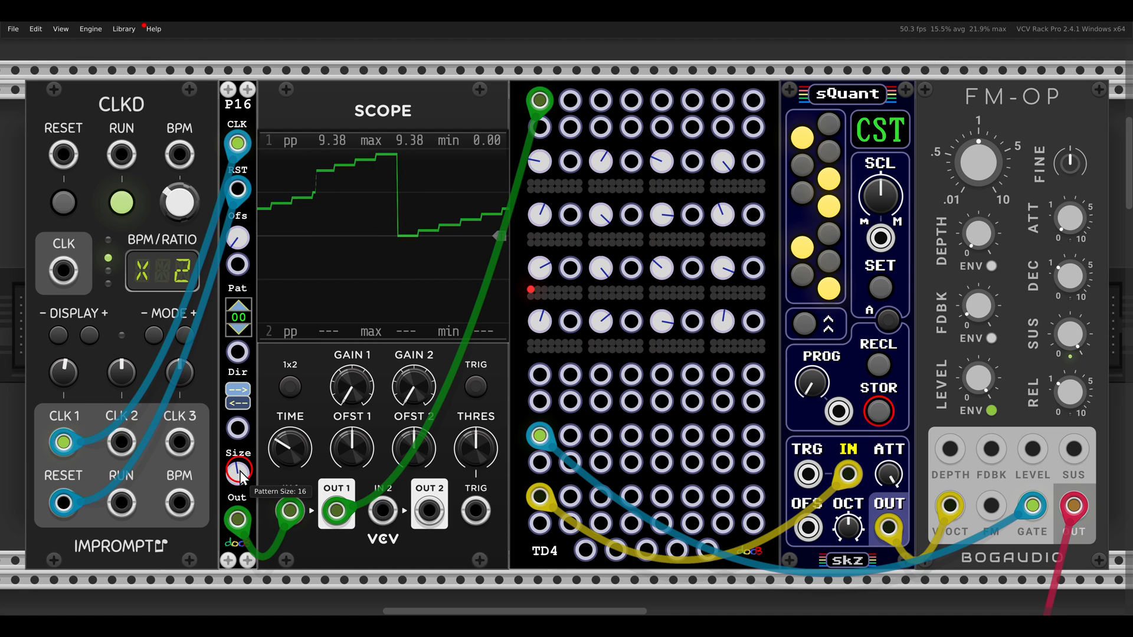
{"action": "left_click_drag", "start_coordinate": [240, 474], "coordinate": [248, 547]}
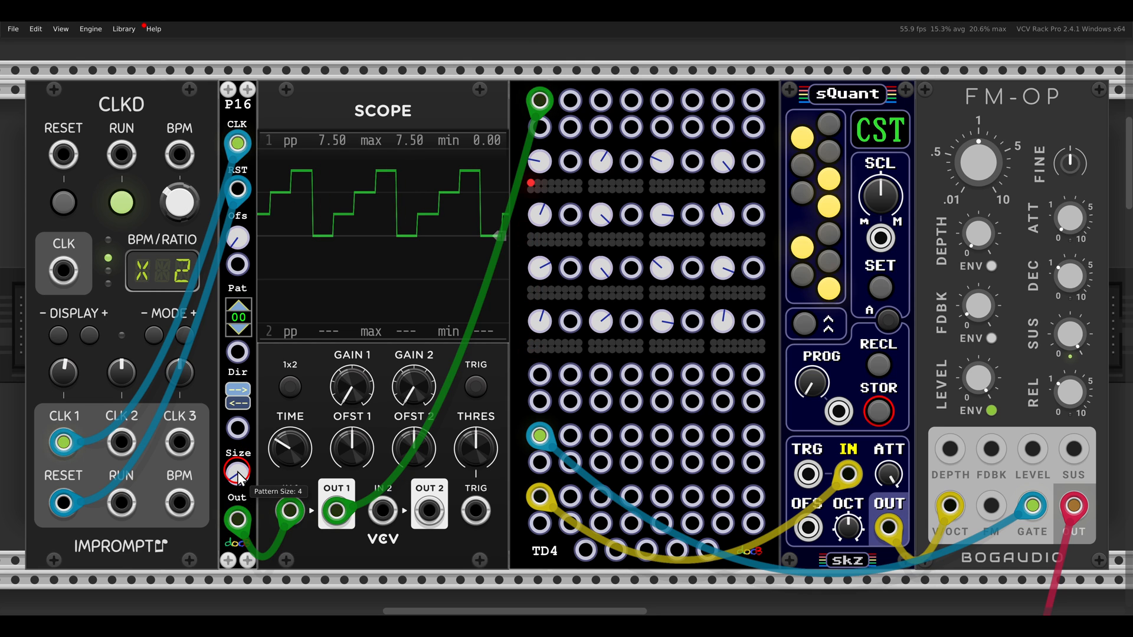
{"action": "left_click_drag", "start_coordinate": [238, 472], "coordinate": [234, 450]}
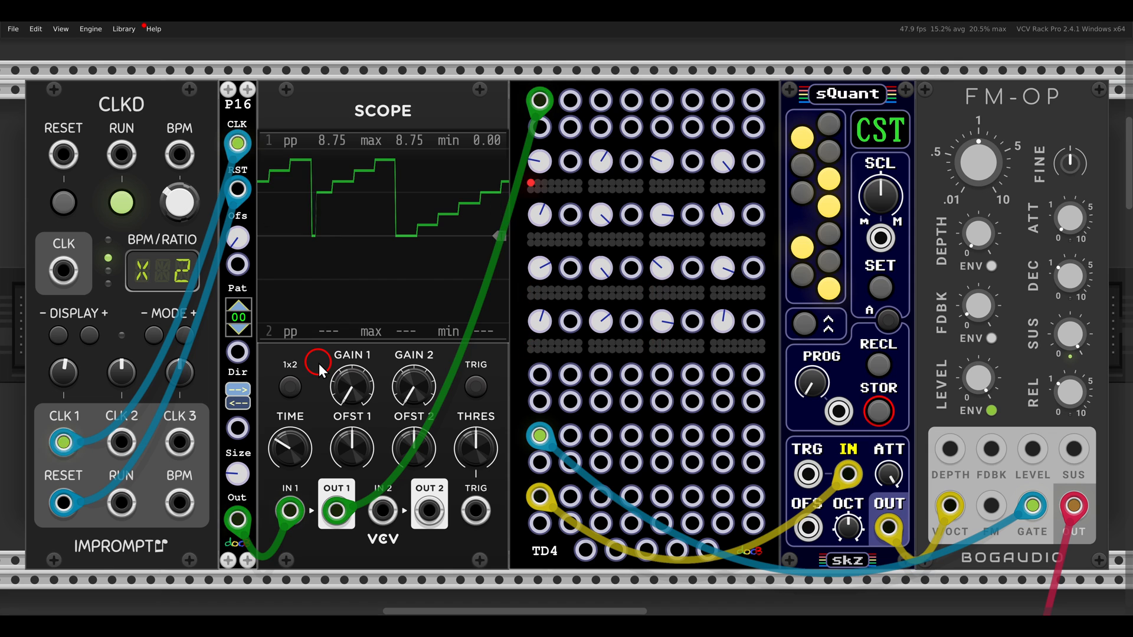
{"action": "left_click_drag", "start_coordinate": [234, 480], "coordinate": [235, 498]}
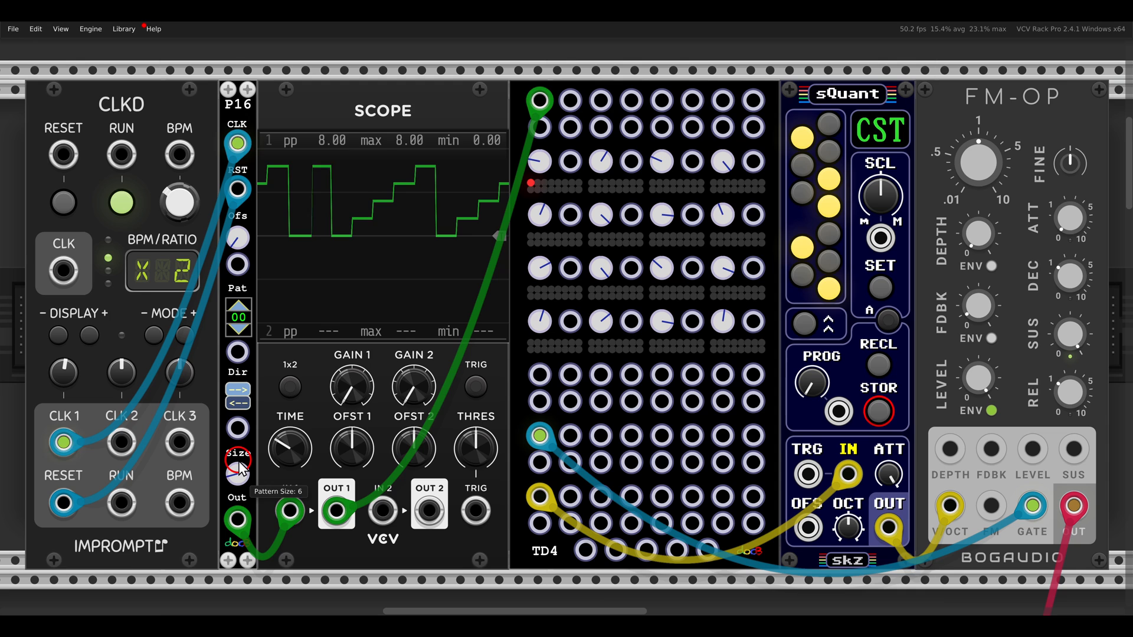
{"action": "left_click_drag", "start_coordinate": [240, 469], "coordinate": [240, 457]}
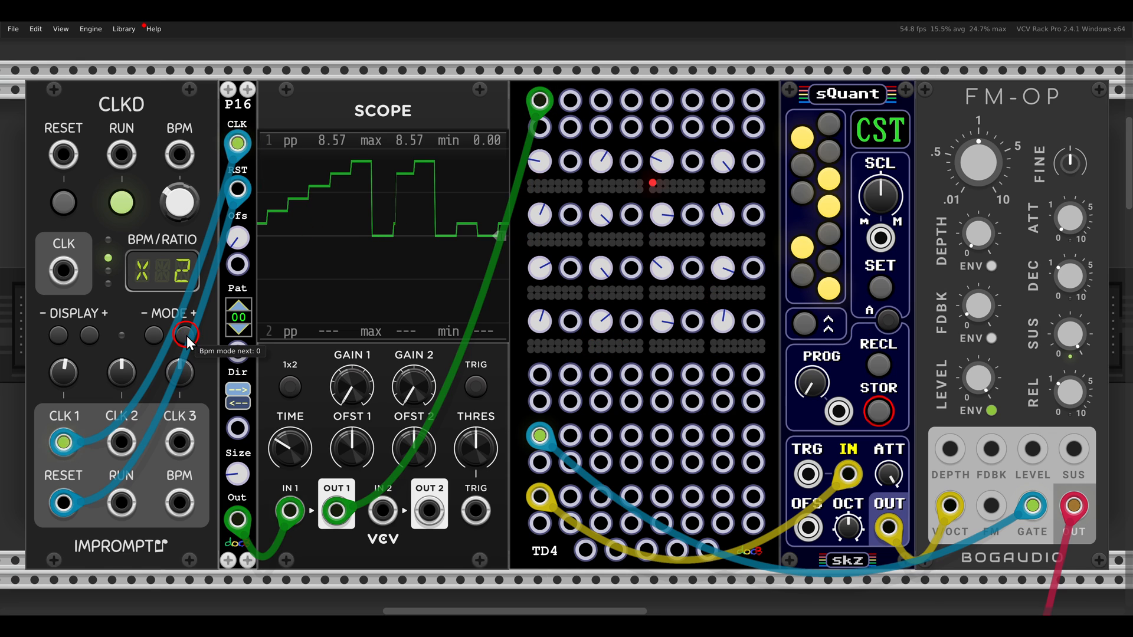
Stop the CLKD clock and unplug the Scope's OUT 1 cable from the TD4's first input
{"action": "left_click", "coordinate": [124, 202]}
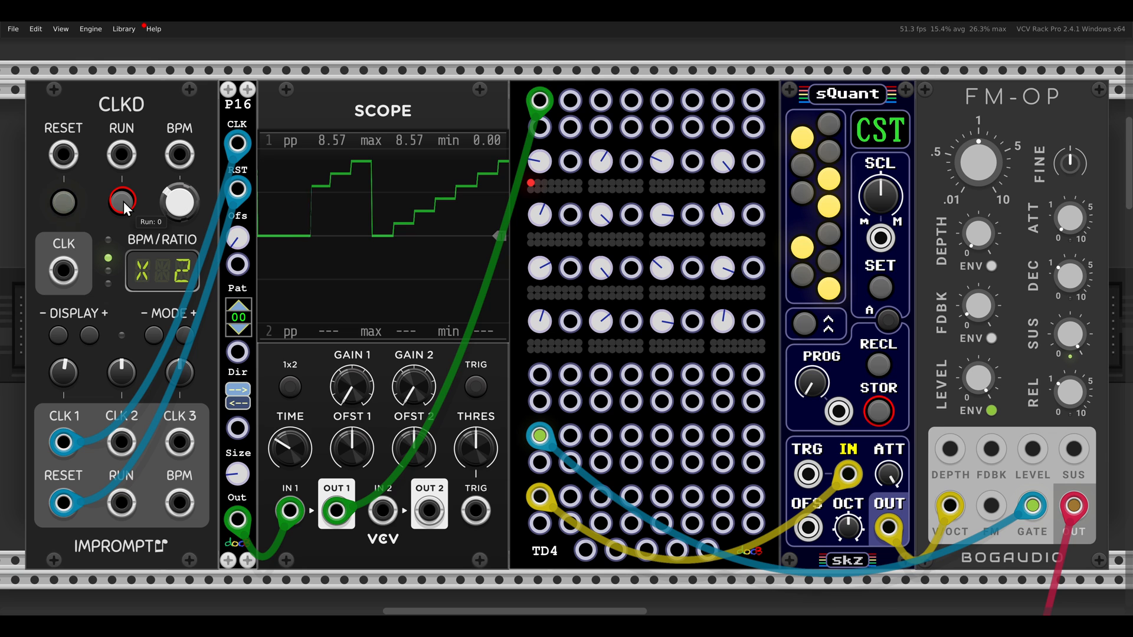
{"action": "left_click_drag", "start_coordinate": [539, 101], "coordinate": [506, 101]}
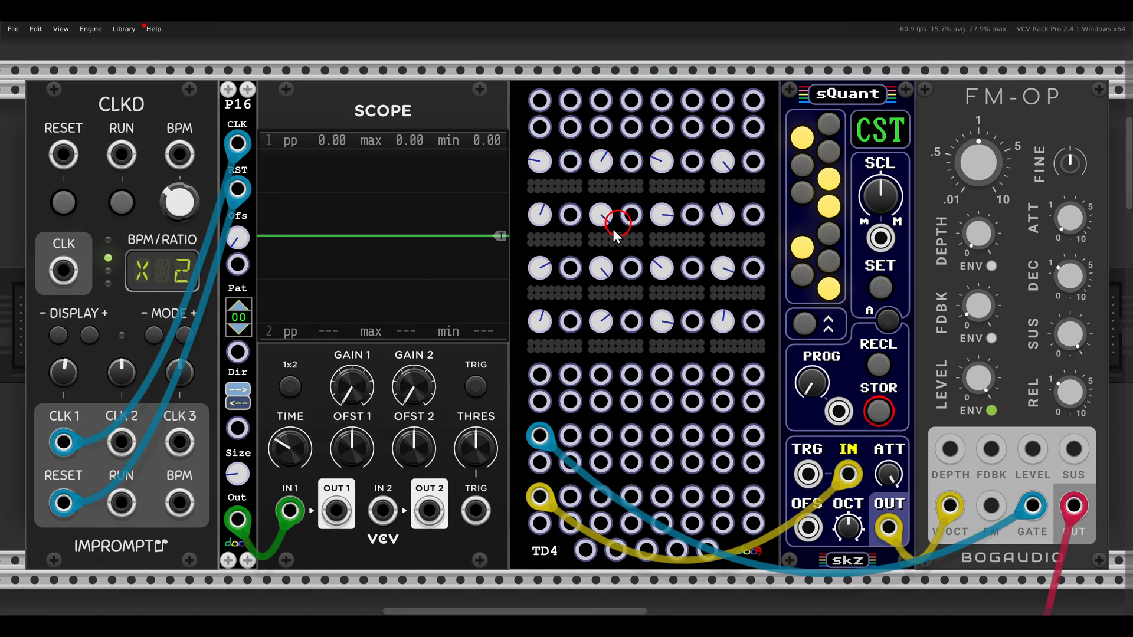
Examine how the P16, PXY and P4 outputs feed the first four inputs of the TD4 in the example patch
{"action": "scroll", "coordinate": [577, 257], "scroll_direction": "down", "scroll_amount": 2, "text": "ctrl"}
{"action": "scroll", "coordinate": [555, 260], "scroll_direction": "down", "scroll_amount": 7}
{"action": "scroll", "coordinate": [520, 261], "scroll_direction": "down", "scroll_amount": 7}
{"action": "left_click_drag", "start_coordinate": [520, 261], "coordinate": [823, 150]}
{"action": "scroll", "coordinate": [582, 271], "scroll_direction": "up", "scroll_amount": 2, "text": "ctrl"}
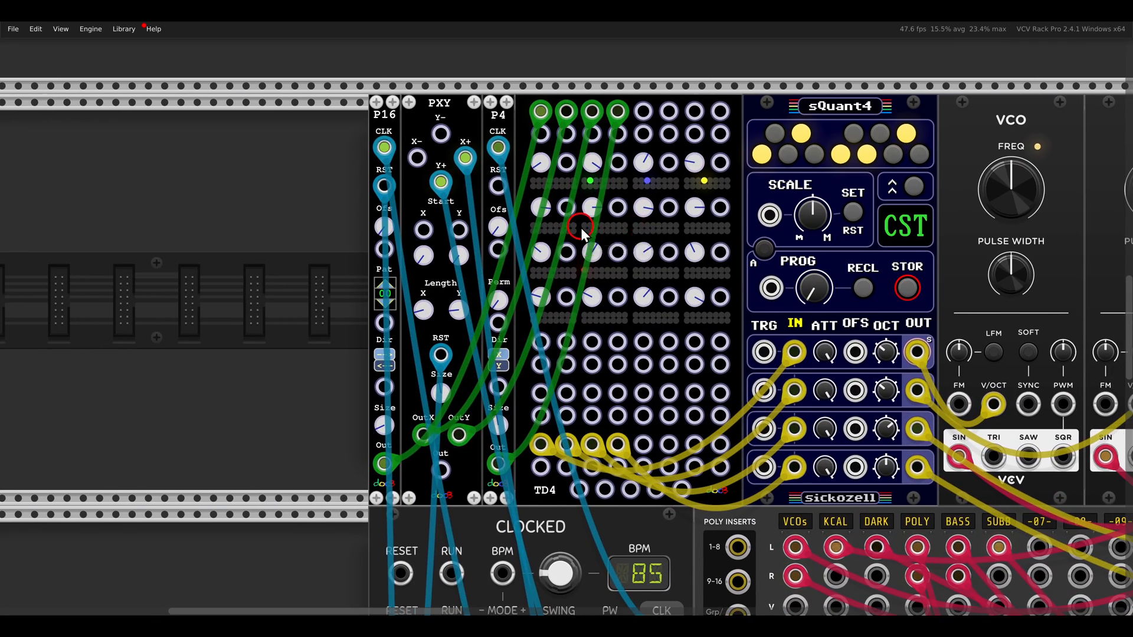
{"action": "scroll", "coordinate": [593, 260], "scroll_direction": "up", "scroll_amount": 2, "text": "ctrl"}
{"action": "left_click_drag", "start_coordinate": [597, 225], "coordinate": [592, 236]}
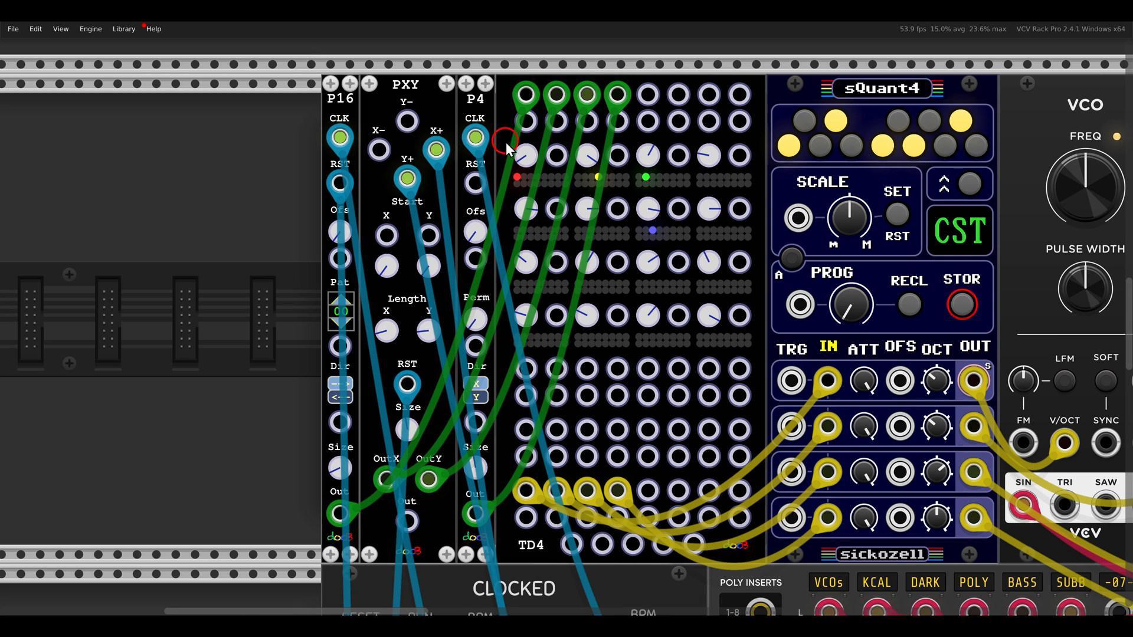
{"action": "left_click_drag", "start_coordinate": [500, 156], "coordinate": [779, 357]}
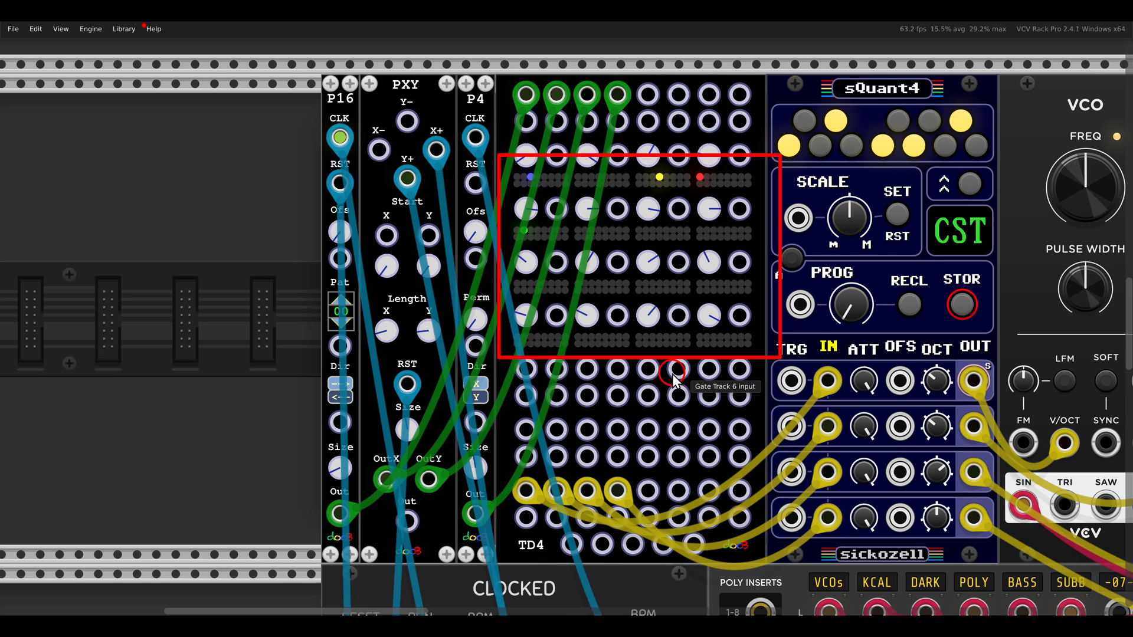
Follow the sQuant4 outputs to the two VCOs and the Waveshaper, and unmute the VCOs channel on the MixMaster
{"action": "scroll", "coordinate": [688, 349], "scroll_direction": "down", "scroll_amount": 1}
{"action": "scroll", "coordinate": [688, 349], "scroll_direction": "right", "scroll_amount": 6}
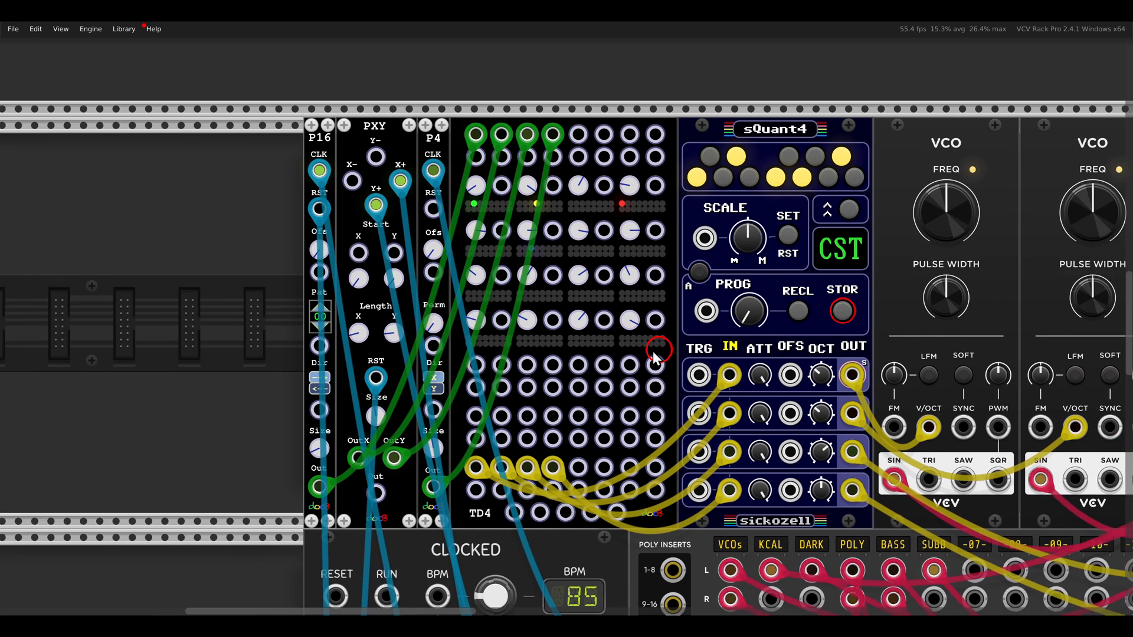
{"action": "scroll", "coordinate": [585, 168], "scroll_direction": "right", "scroll_amount": 3}
{"action": "left_click_drag", "start_coordinate": [585, 167], "coordinate": [567, 175]}
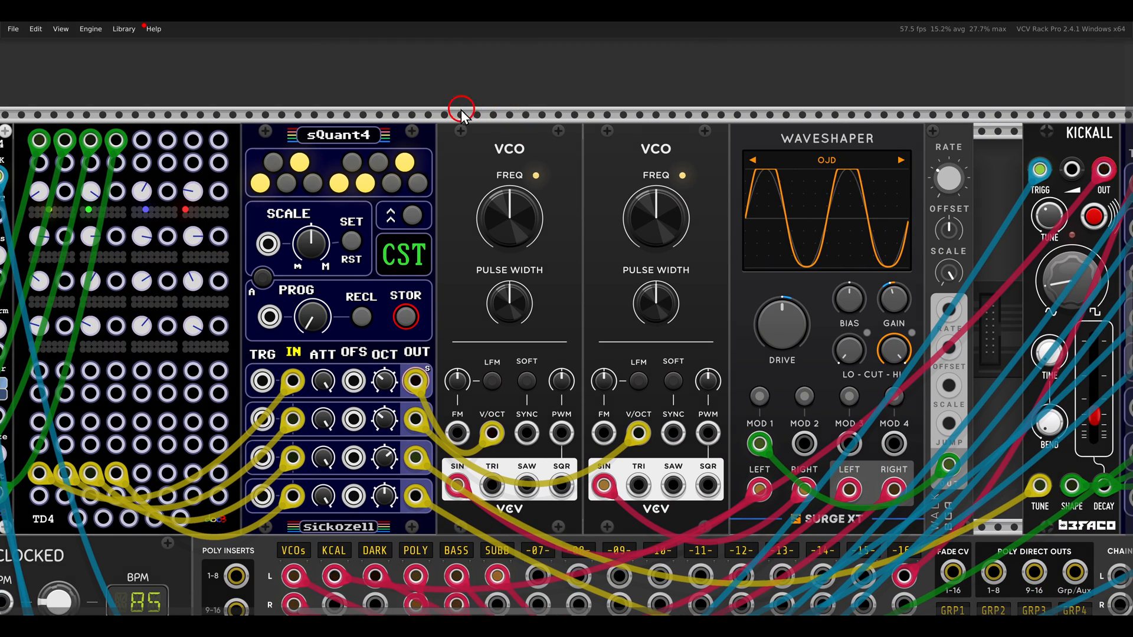
{"action": "left_click_drag", "start_coordinate": [458, 107], "coordinate": [706, 203]}
{"action": "mouse_move", "coordinate": [713, 103]}
{"action": "left_mouse_down"}
{"action": "mouse_move", "coordinate": [833, 148]}
{"action": "mouse_move", "coordinate": [892, 191]}
{"action": "left_mouse_up"}
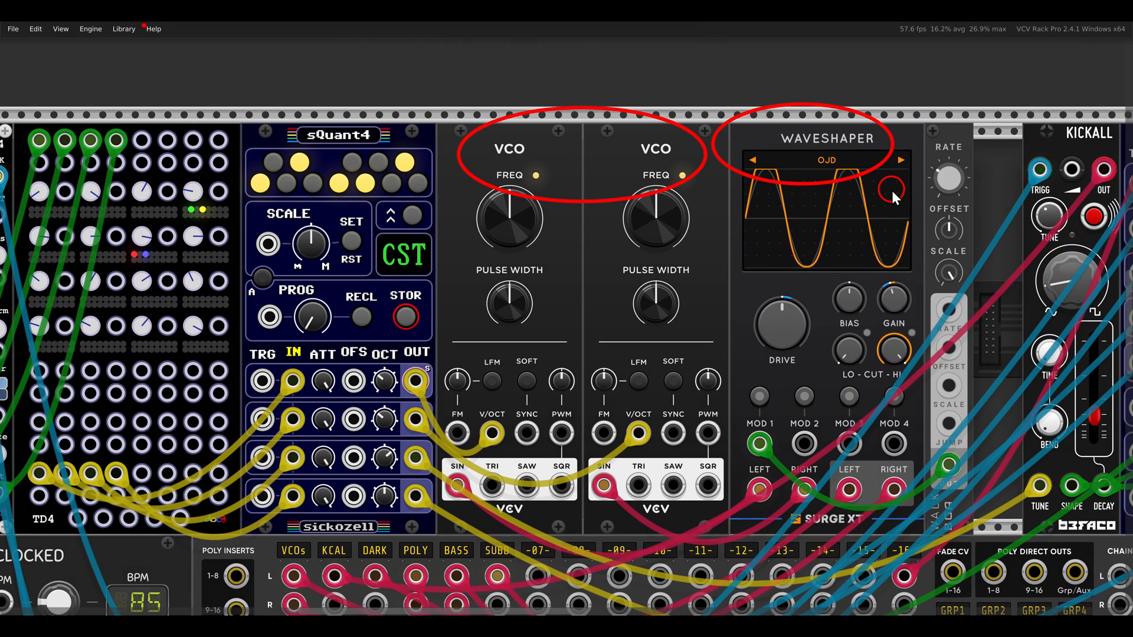
{"action": "key", "text": "Escape"}
{"action": "mouse_move", "coordinate": [371, 436]}
{"action": "left_mouse_down"}
{"action": "mouse_move", "coordinate": [566, 189]}
{"action": "mouse_move", "coordinate": [571, 87]}
{"action": "left_mouse_up"}
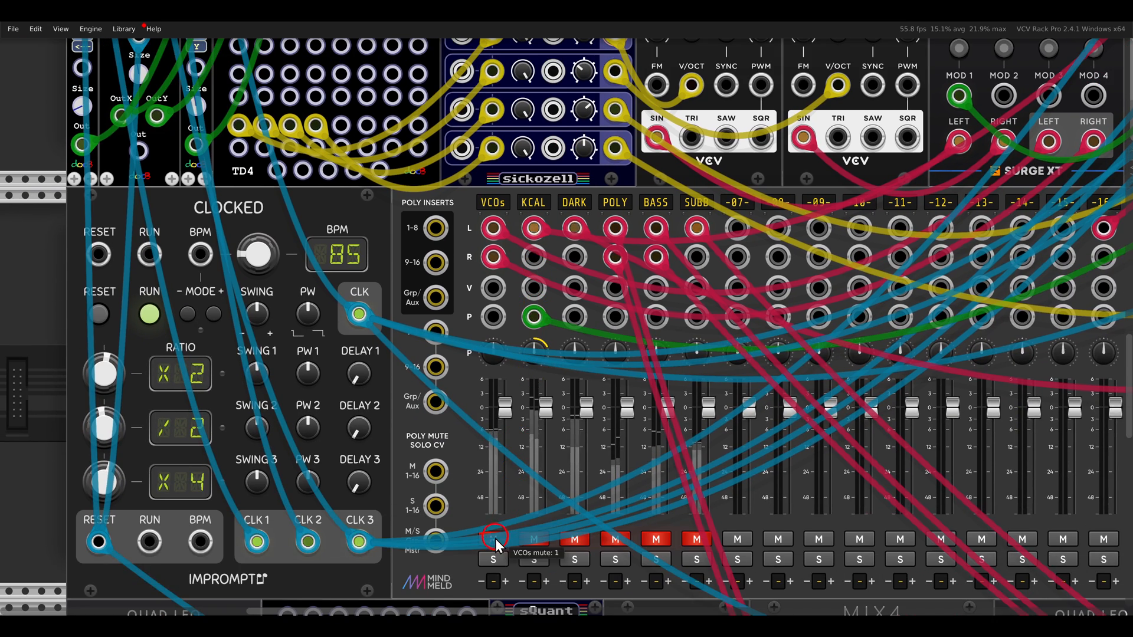
Examine the four knob rows of the TD4 that the P16, PXY and P4 modules step through
{"action": "scroll", "coordinate": [416, 304], "scroll_direction": "up", "scroll_amount": 8}
{"action": "scroll", "coordinate": [493, 246], "scroll_direction": "left", "scroll_amount": 2}
{"action": "left_click_drag", "start_coordinate": [494, 247], "coordinate": [551, 243]}
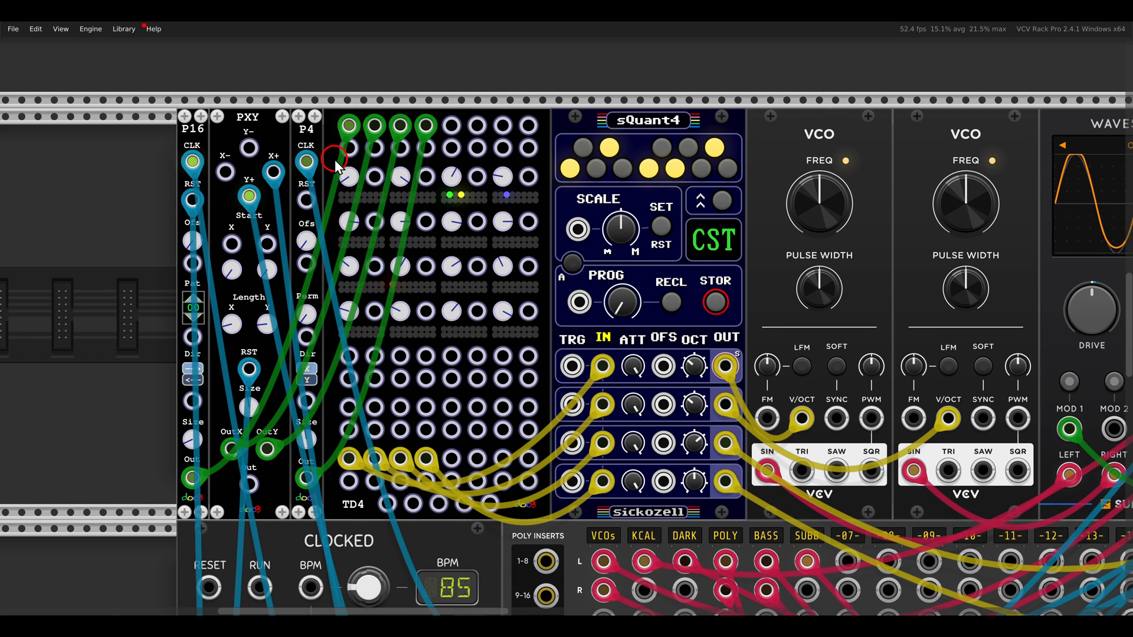
{"action": "mouse_move", "coordinate": [330, 156]}
{"action": "left_mouse_down"}
{"action": "mouse_move", "coordinate": [430, 188]}
{"action": "mouse_move", "coordinate": [535, 193]}
{"action": "left_mouse_up"}
{"action": "mouse_move", "coordinate": [326, 202]}
{"action": "left_mouse_down"}
{"action": "mouse_move", "coordinate": [413, 238]}
{"action": "mouse_move", "coordinate": [526, 241]}
{"action": "left_mouse_up"}
{"action": "left_click_drag", "start_coordinate": [326, 248], "coordinate": [534, 288]}
{"action": "left_click_drag", "start_coordinate": [321, 294], "coordinate": [527, 333]}
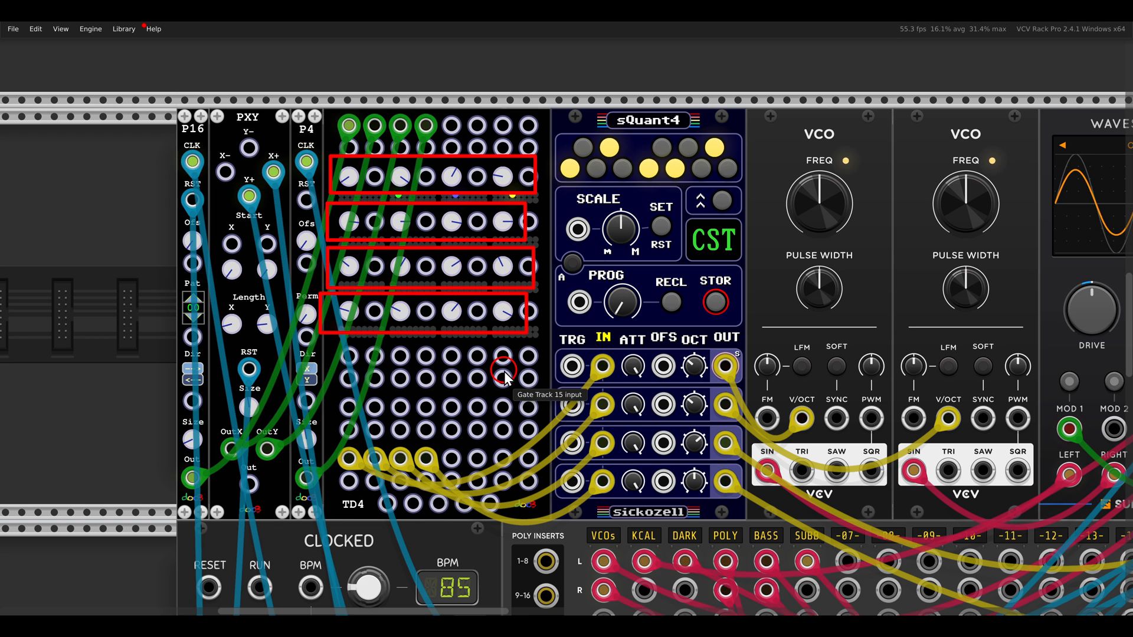
{"action": "key", "text": "Escape"}
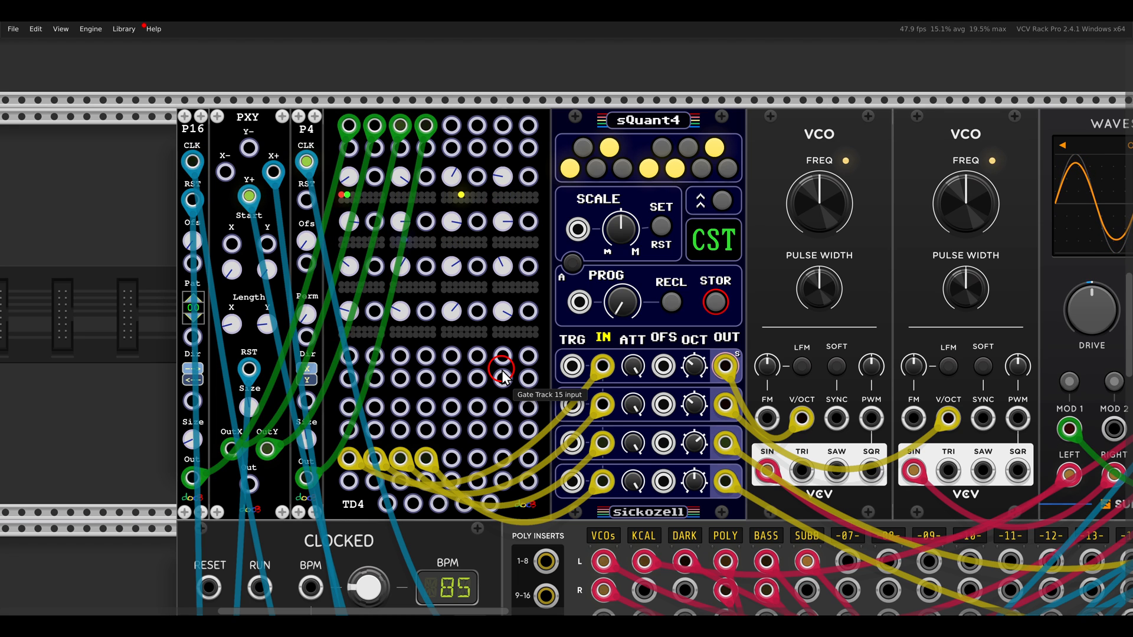
Unmute the KCAL channel on the MixMaster and trace the Kickall's connections back to the TD4
{"action": "left_click_drag", "start_coordinate": [963, 328], "coordinate": [392, 331]}
{"action": "left_click_drag", "start_coordinate": [725, 347], "coordinate": [579, 341]}
{"action": "left_click_drag", "start_coordinate": [210, 524], "coordinate": [719, 224]}
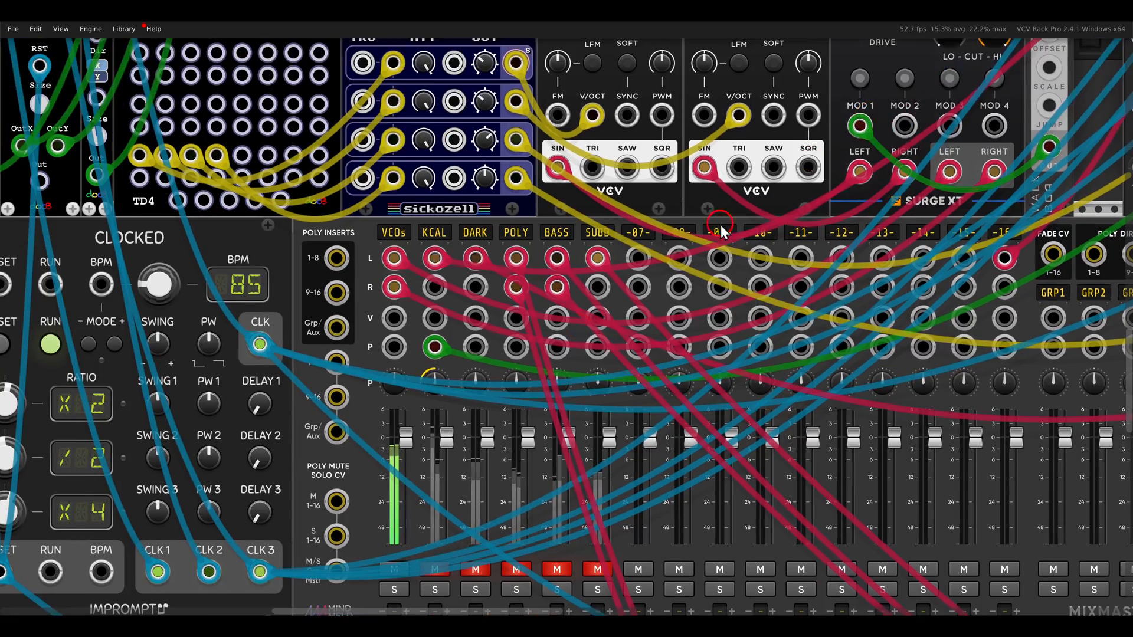
{"action": "scroll", "coordinate": [455, 456], "scroll_direction": "down", "scroll_amount": 4}
{"action": "scroll", "coordinate": [452, 284], "scroll_direction": "up", "scroll_amount": 10}
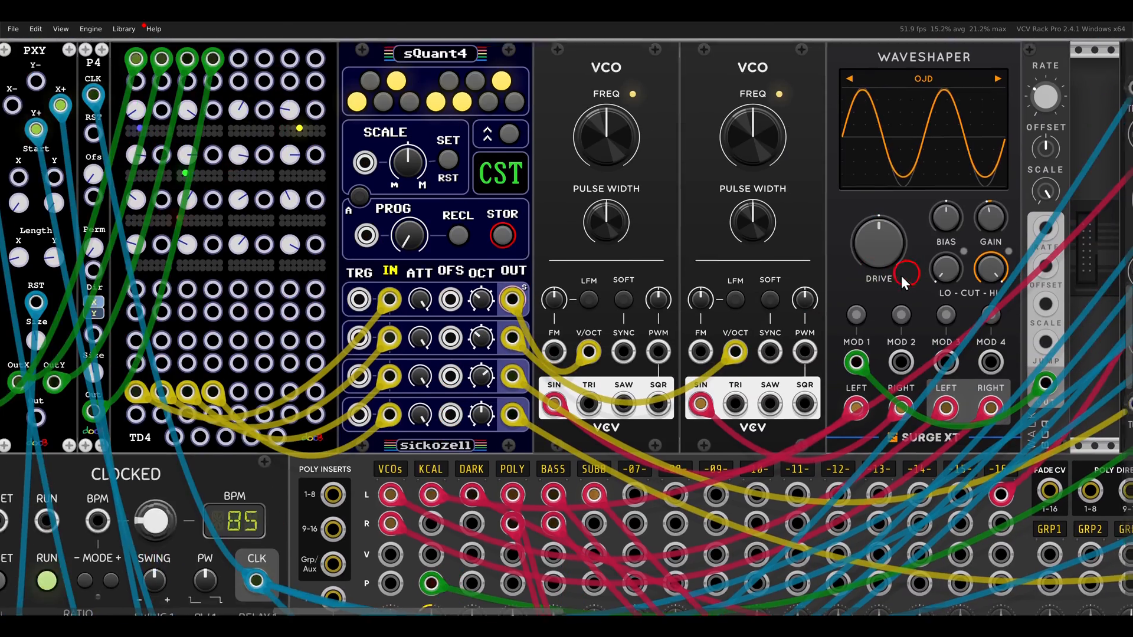
{"action": "left_click_drag", "start_coordinate": [901, 275], "coordinate": [502, 296]}
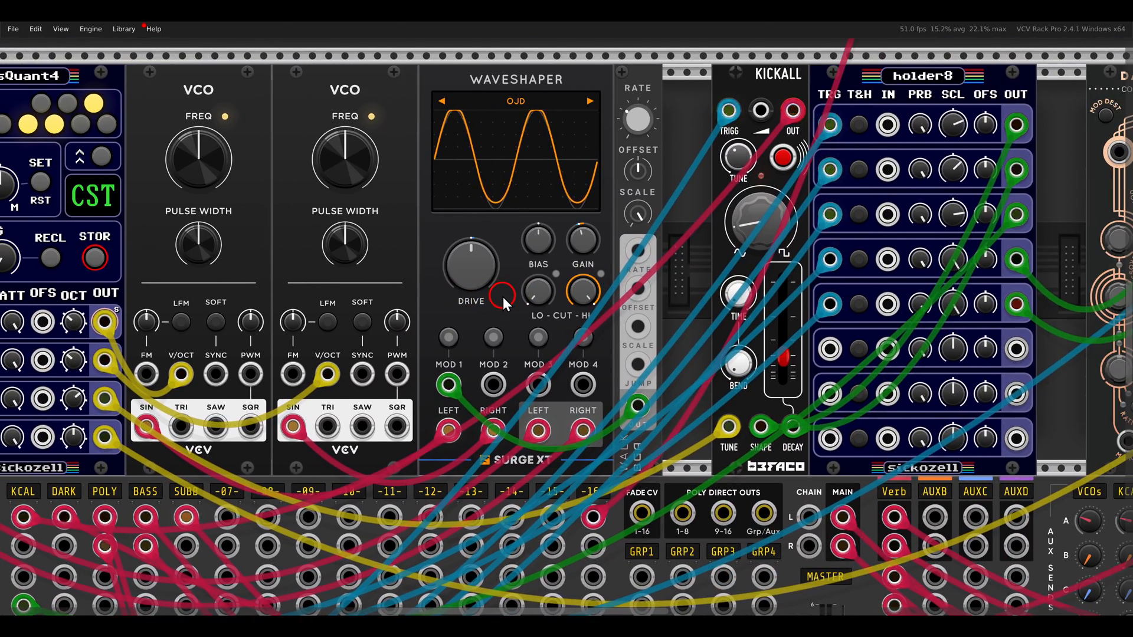
{"action": "left_click_drag", "start_coordinate": [152, 292], "coordinate": [813, 312]}
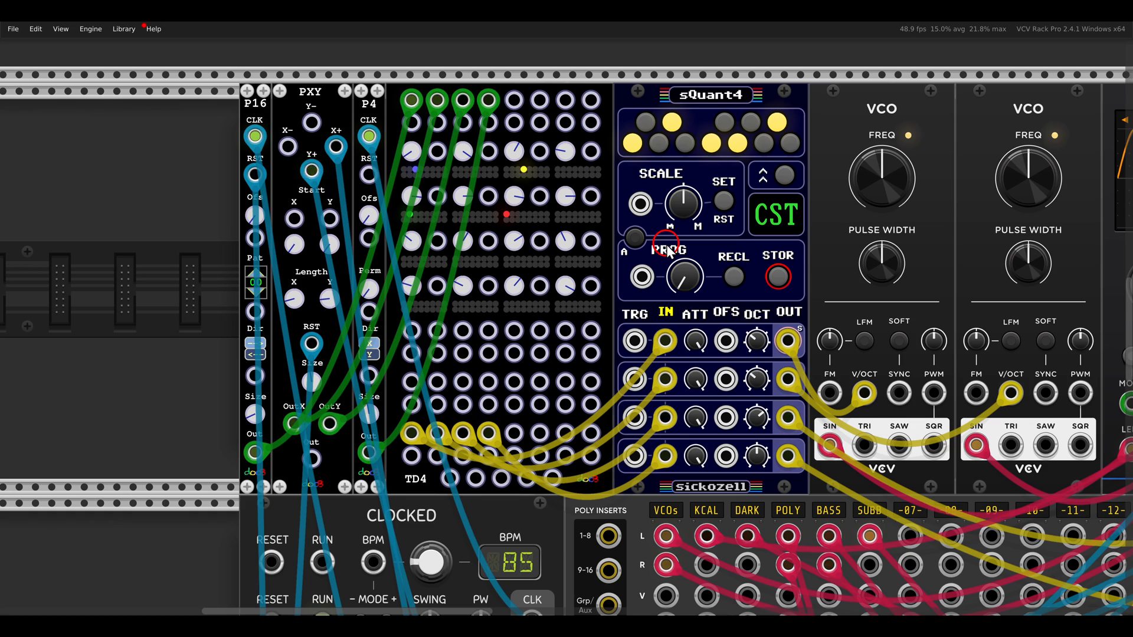
Inspect the Dark Energy and Prince of Perception modules, unmute the DARK channel on the MixMaster and return to the TD4
{"action": "left_click_drag", "start_coordinate": [876, 286], "coordinate": [358, 298]}
{"action": "left_click_drag", "start_coordinate": [913, 305], "coordinate": [319, 316]}
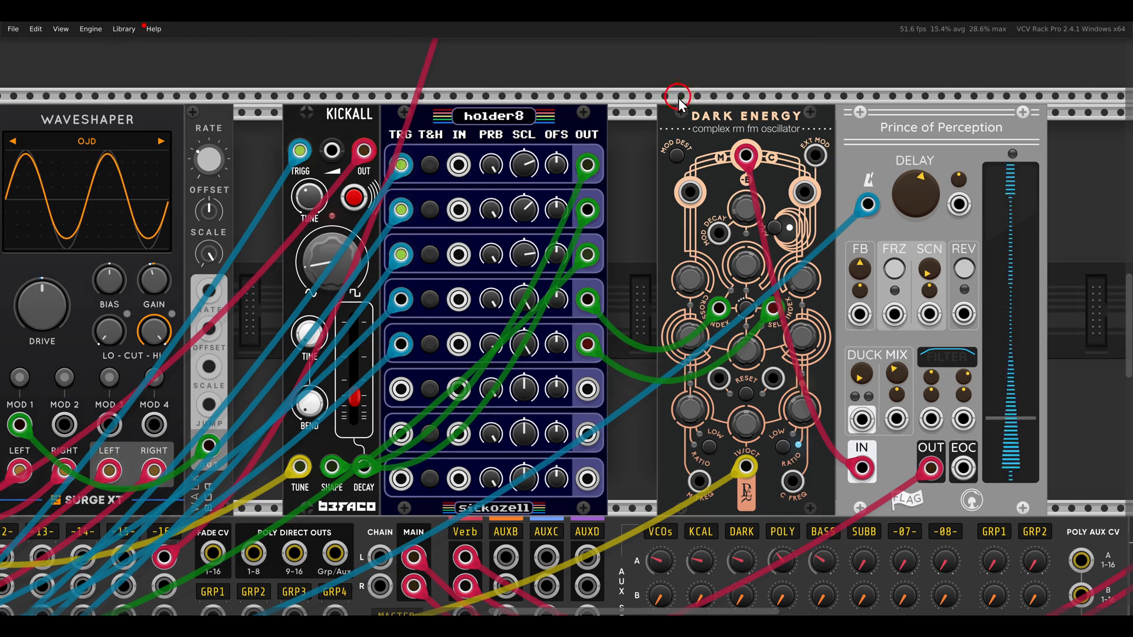
{"action": "mouse_move", "coordinate": [656, 85]}
{"action": "left_mouse_down"}
{"action": "mouse_move", "coordinate": [841, 153]}
{"action": "mouse_move", "coordinate": [915, 127]}
{"action": "mouse_move", "coordinate": [999, 171]}
{"action": "left_mouse_up"}
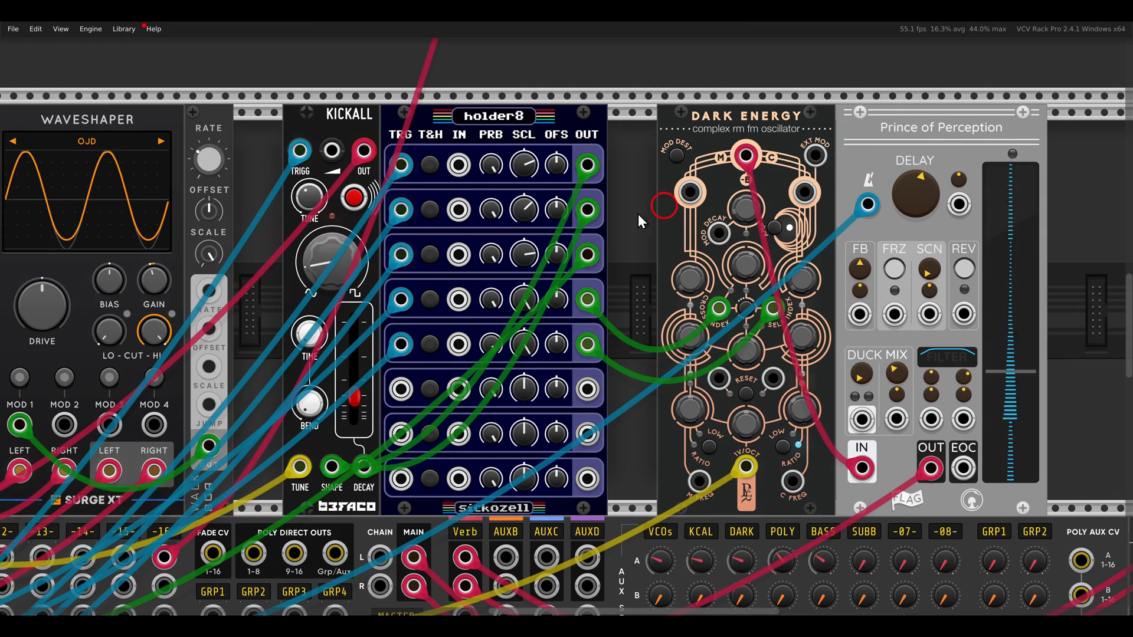
{"action": "left_click_drag", "start_coordinate": [199, 336], "coordinate": [872, 55]}
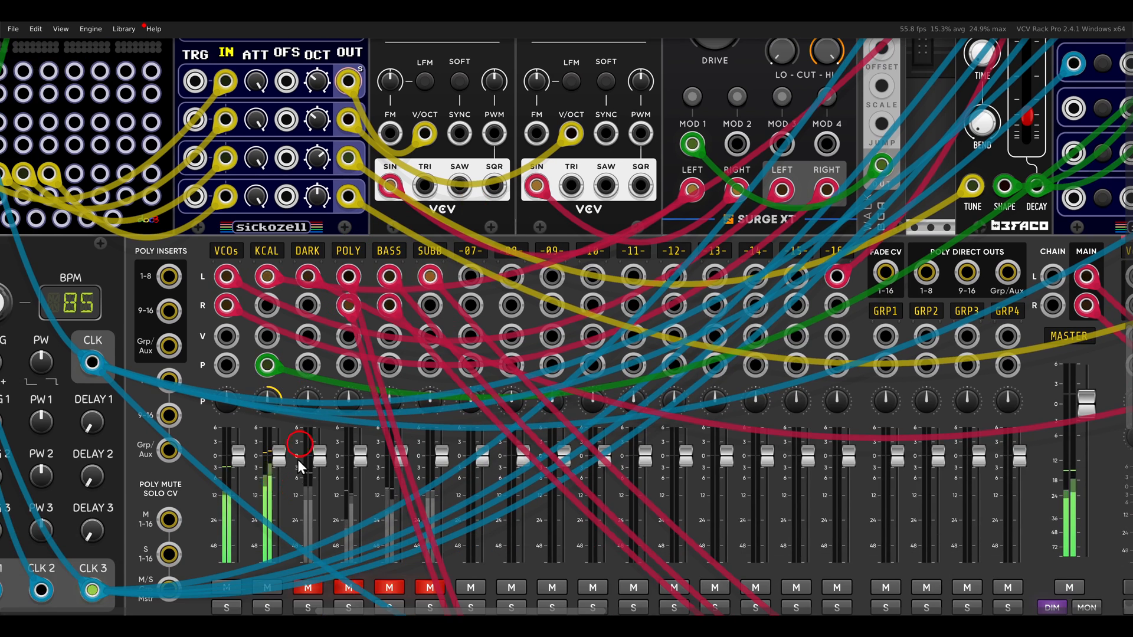
{"action": "left_click", "coordinate": [309, 583]}
{"action": "left_click_drag", "start_coordinate": [300, 198], "coordinate": [872, 455]}
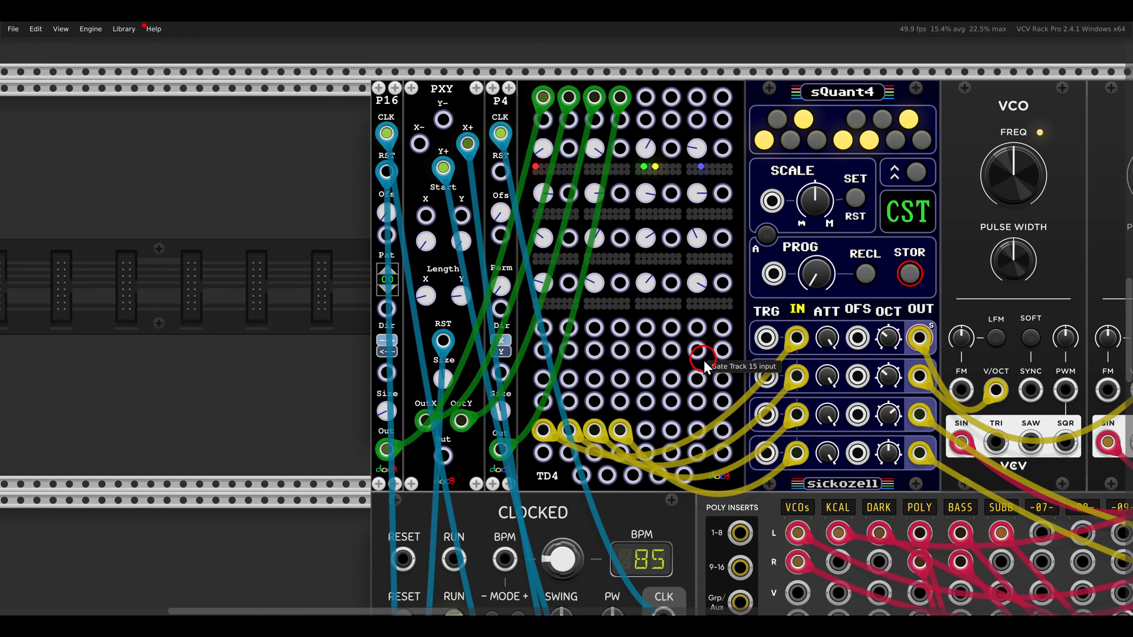
{"action": "scroll", "coordinate": [703, 360], "scroll_direction": "down", "scroll_amount": 1}
{"action": "left_click_drag", "start_coordinate": [737, 291], "coordinate": [682, 337]}
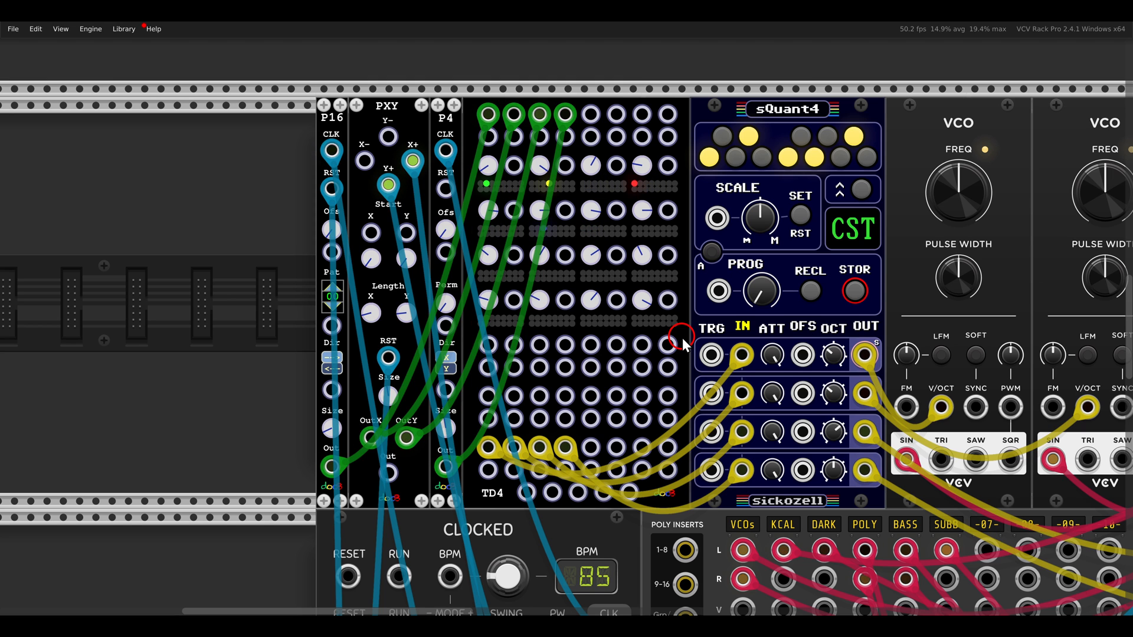
Examine how the Surge XT Quad LFO drives the inputs of the second TD4 below the Clocked module
{"action": "scroll", "coordinate": [685, 339], "scroll_direction": "down", "scroll_amount": 10}
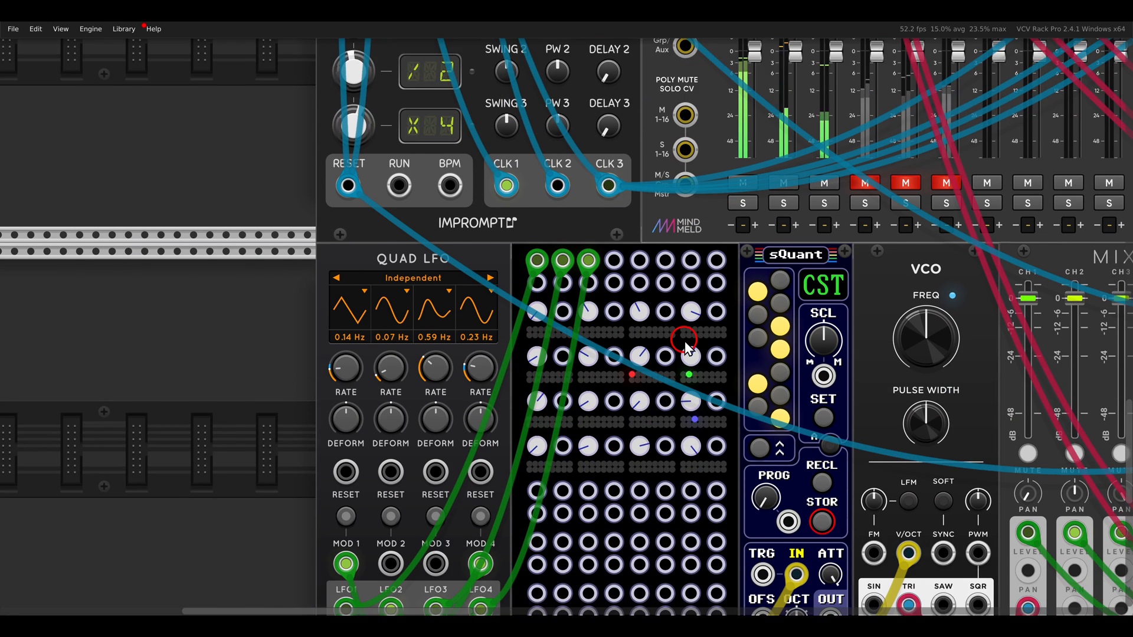
{"action": "scroll", "coordinate": [675, 357], "scroll_direction": "up", "scroll_amount": 2}
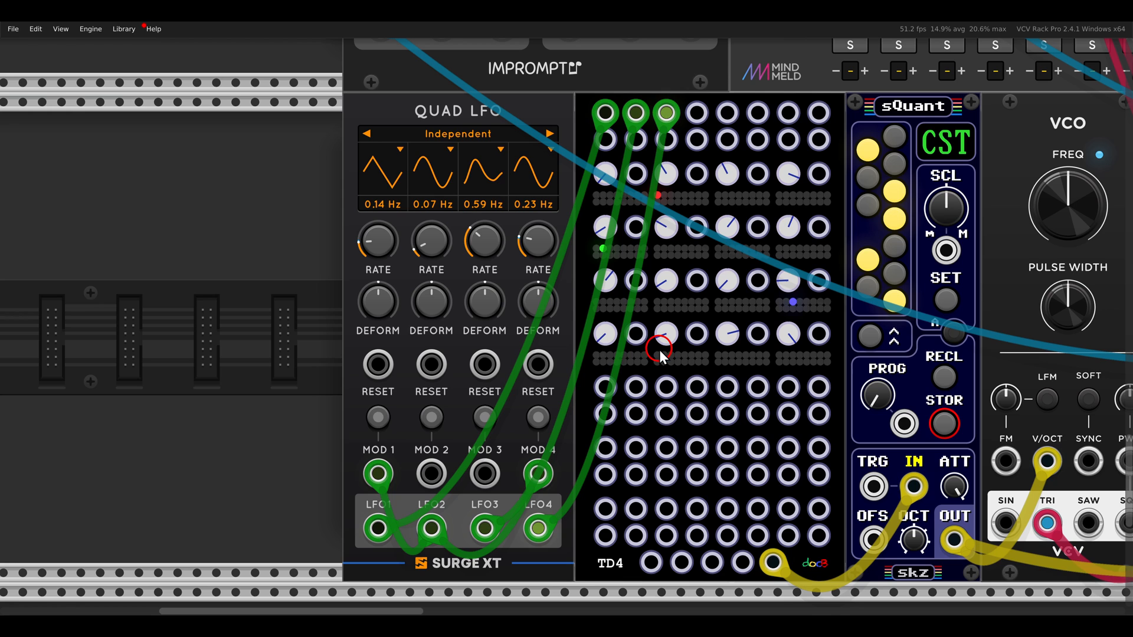
{"action": "left_click_drag", "start_coordinate": [332, 441], "coordinate": [401, 551]}
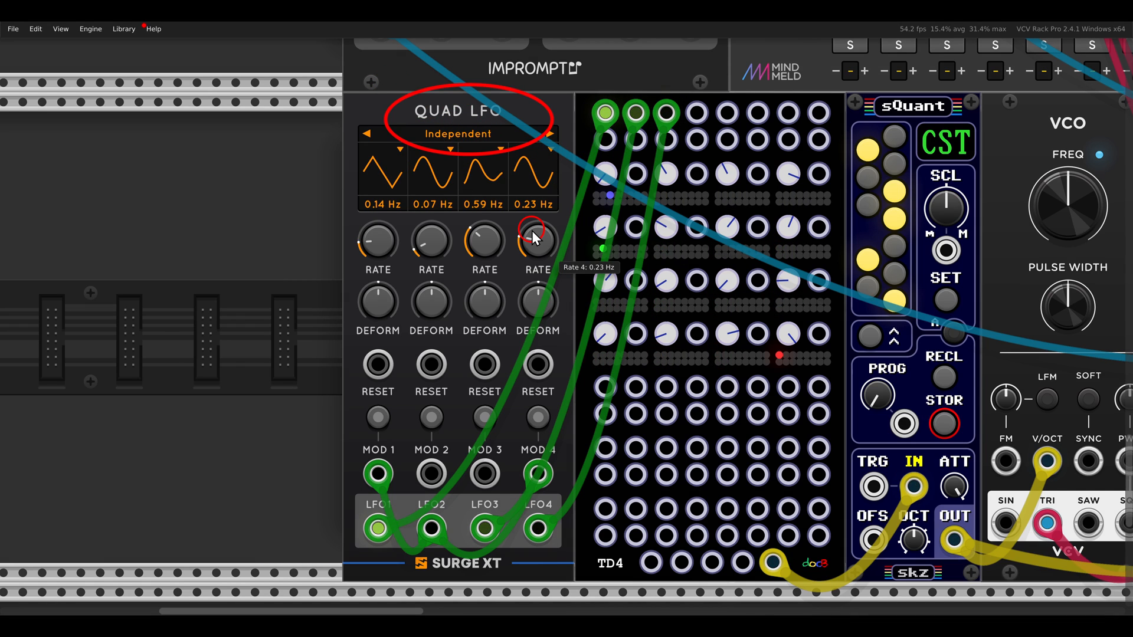
{"action": "scroll", "coordinate": [539, 250], "scroll_direction": "down", "scroll_amount": 3}
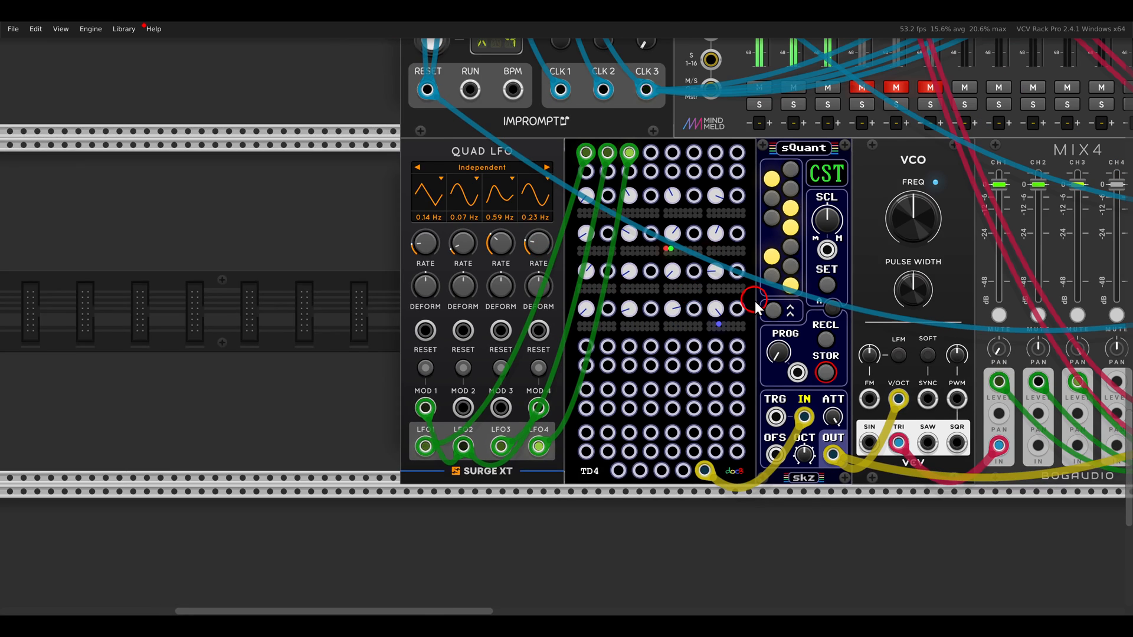
Unmute the POLY channel on the MixMaster and solo it temporarily while inspecting the second TD4's sQuant, VCO and MIX4 voice
{"action": "left_click_drag", "start_coordinate": [756, 306], "coordinate": [311, 328]}
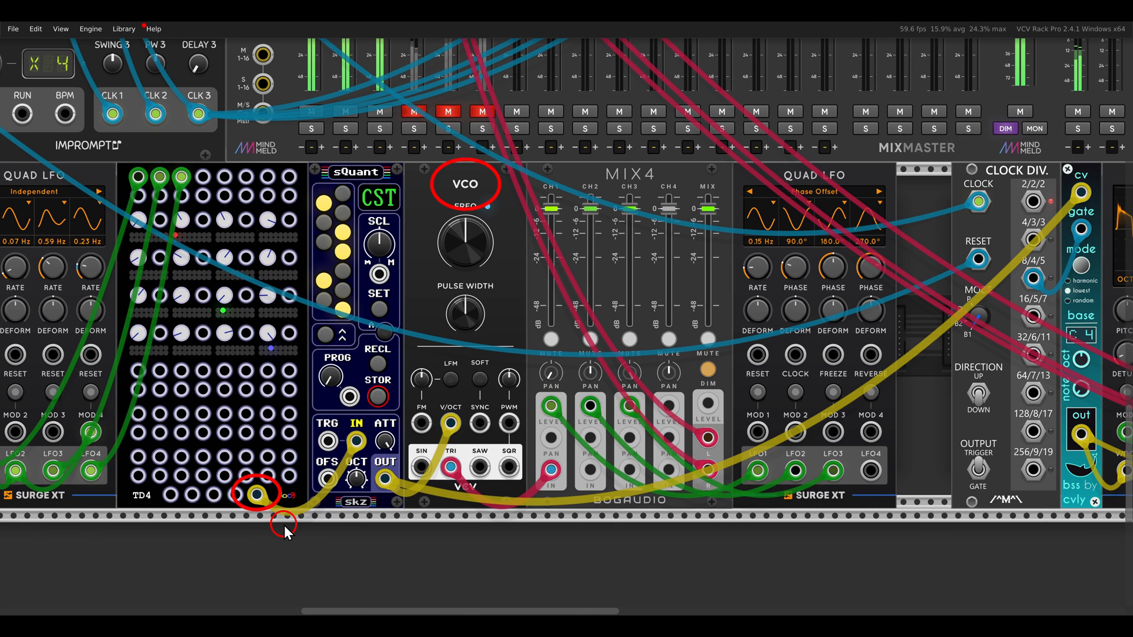
{"action": "left_click", "coordinate": [414, 112]}
{"action": "left_click", "coordinate": [414, 128]}
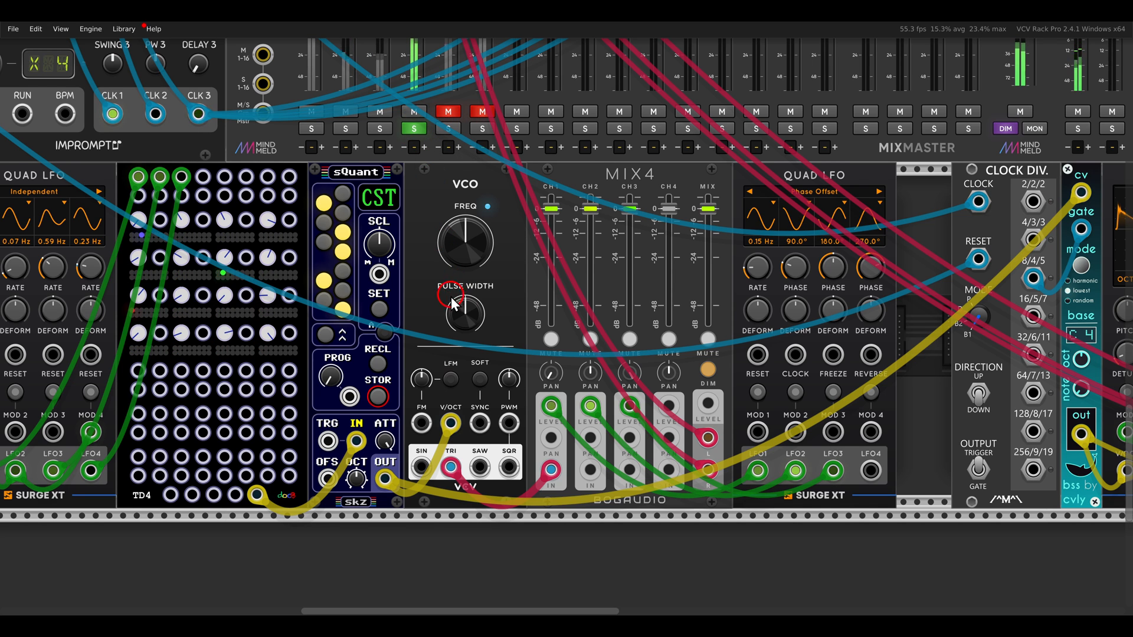
{"action": "left_click_drag", "start_coordinate": [452, 296], "coordinate": [612, 244]}
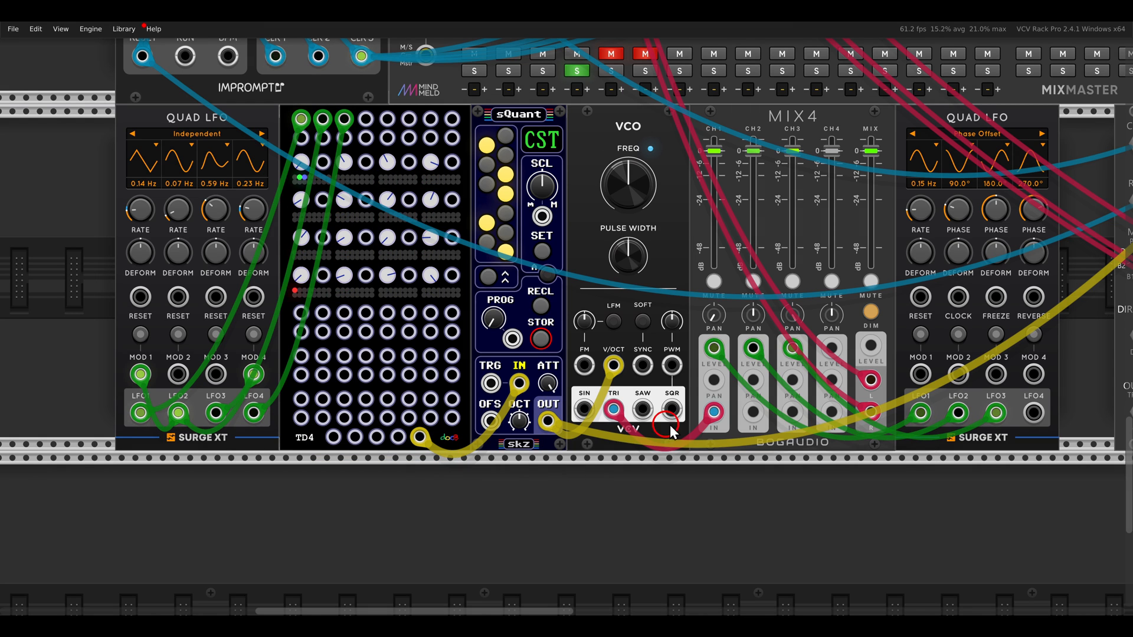
{"action": "left_click_drag", "start_coordinate": [668, 325], "coordinate": [628, 377]}
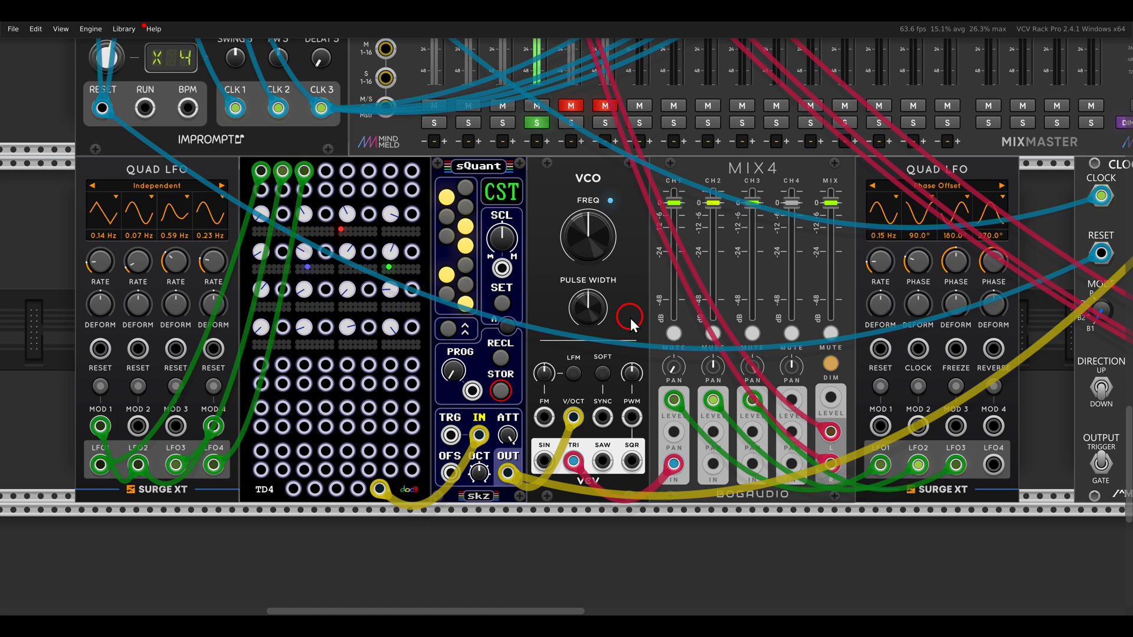
{"action": "left_click", "coordinate": [525, 123]}
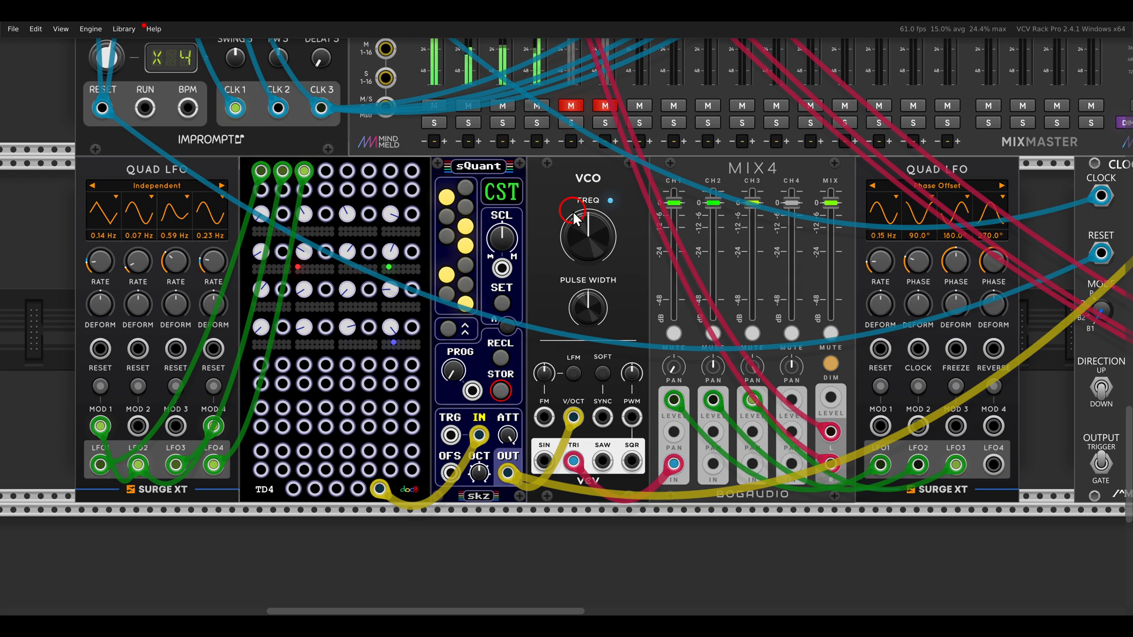
Examine the bss module with its CV and gate inputs and the Surge XT Classic VCO, Quad LFO, Filter and Delay chain it feeds
{"action": "scroll", "coordinate": [573, 212], "scroll_direction": "down", "scroll_amount": 2}
{"action": "left_click_drag", "start_coordinate": [841, 308], "coordinate": [254, 332]}
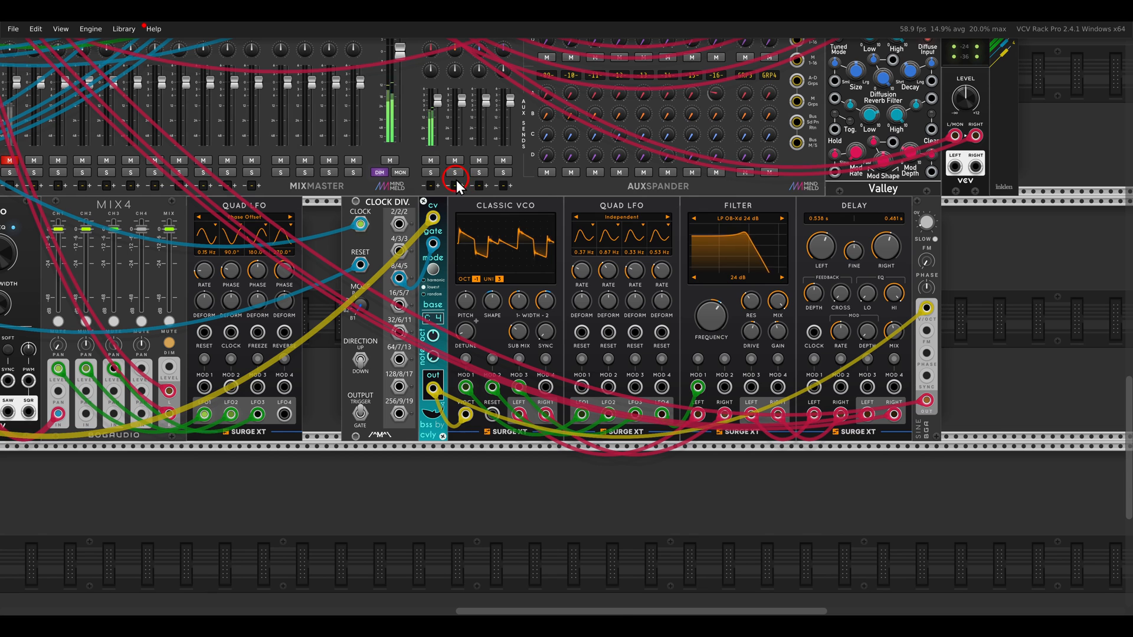
{"action": "left_click_drag", "start_coordinate": [456, 179], "coordinate": [550, 242]}
{"action": "left_click_drag", "start_coordinate": [868, 187], "coordinate": [969, 251]}
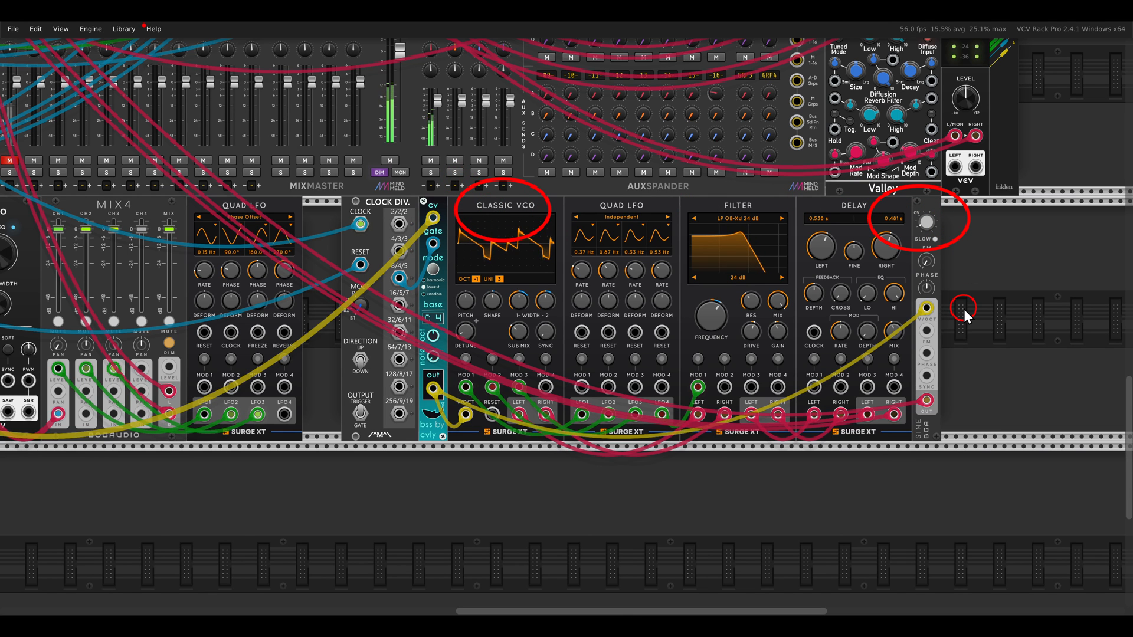
{"action": "scroll", "coordinate": [601, 286], "scroll_direction": "left", "scroll_amount": 5}
{"action": "scroll", "coordinate": [565, 297], "scroll_direction": "up", "scroll_amount": 3}
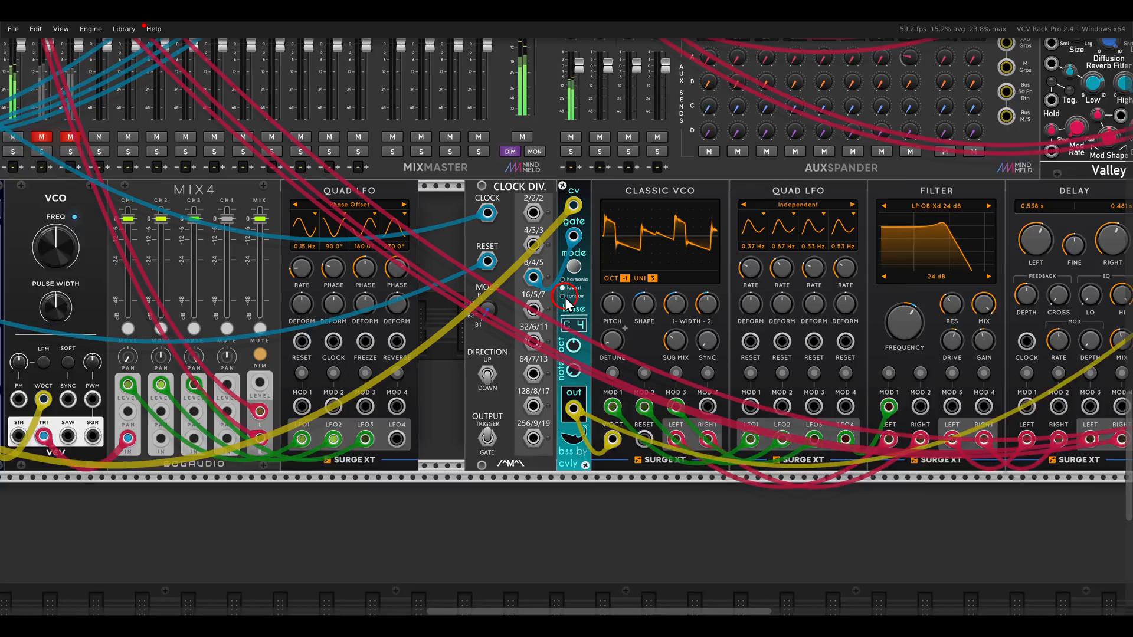
{"action": "left_click_drag", "start_coordinate": [539, 157], "coordinate": [607, 286]}
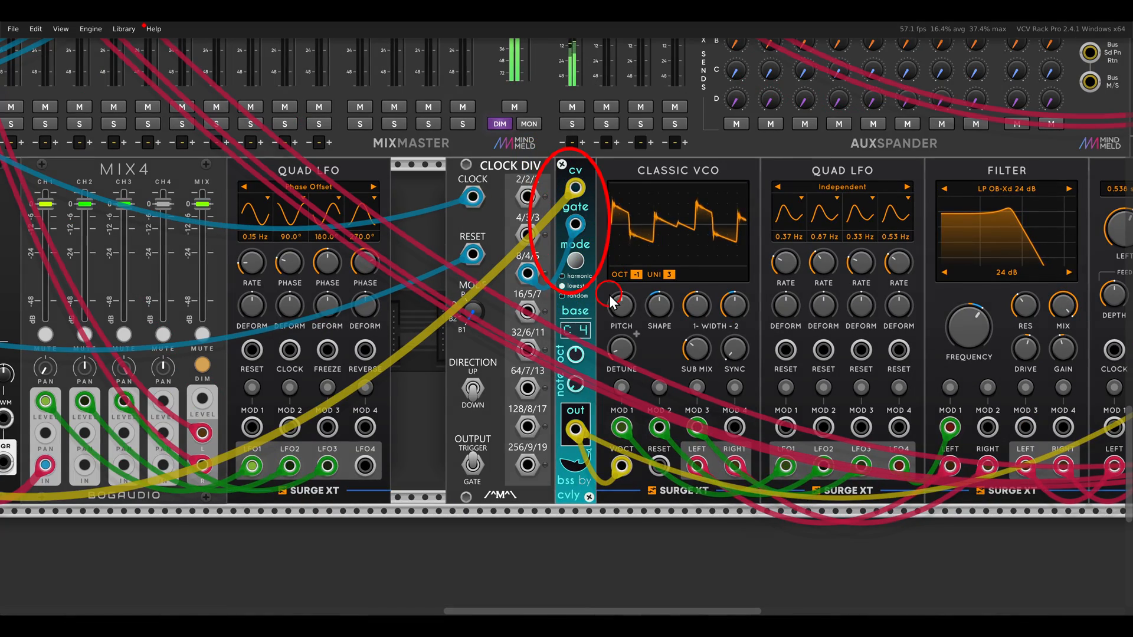
{"action": "scroll", "coordinate": [606, 286], "scroll_direction": "down", "scroll_amount": 2}
{"action": "left_click_drag", "start_coordinate": [468, 188], "coordinate": [712, 259]}
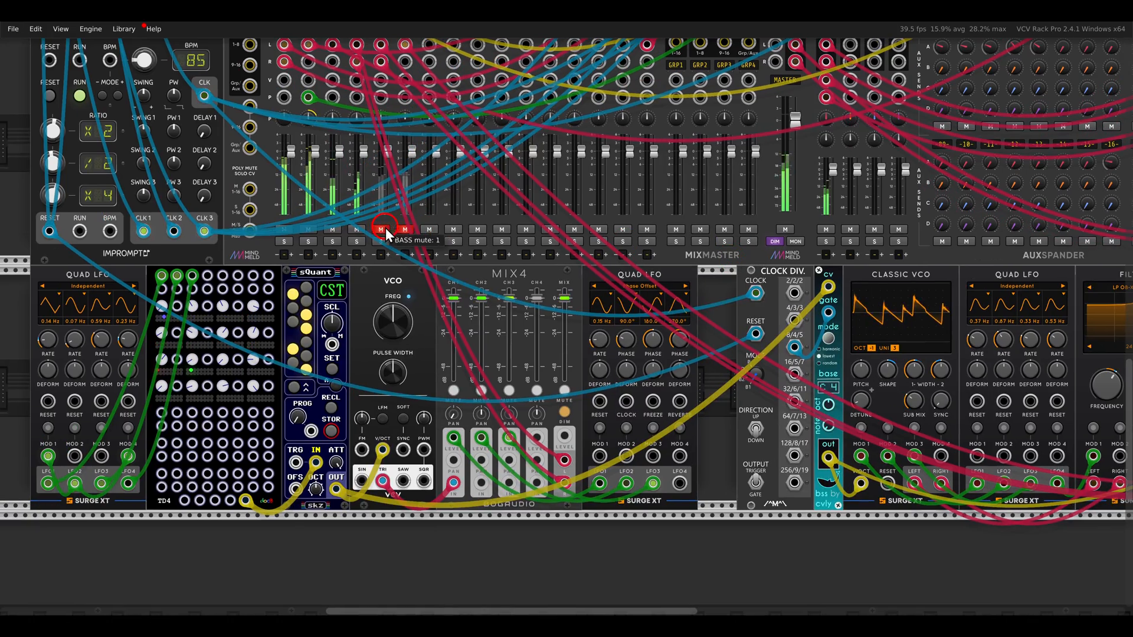
Go to the C42 example patch and trace how the PXY module feeds the C42's CvX and CvY inputs
{"action": "scroll", "coordinate": [466, 289], "scroll_direction": "down", "scroll_amount": 2}
{"action": "left_click_drag", "start_coordinate": [646, 232], "coordinate": [636, 359]}
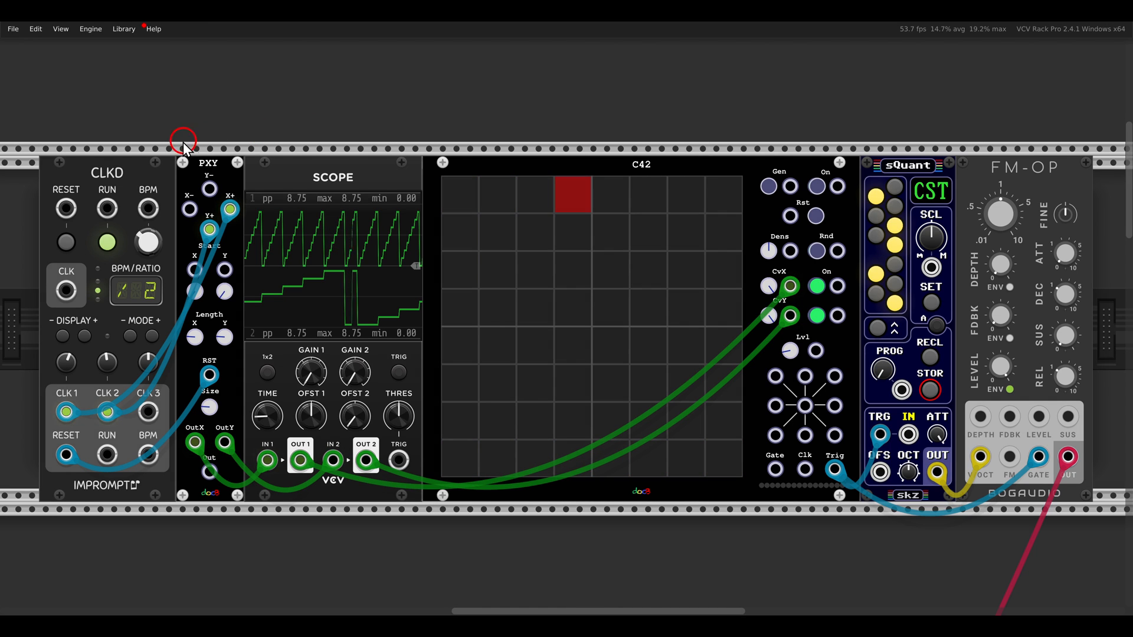
{"action": "left_click_drag", "start_coordinate": [175, 145], "coordinate": [235, 185]}
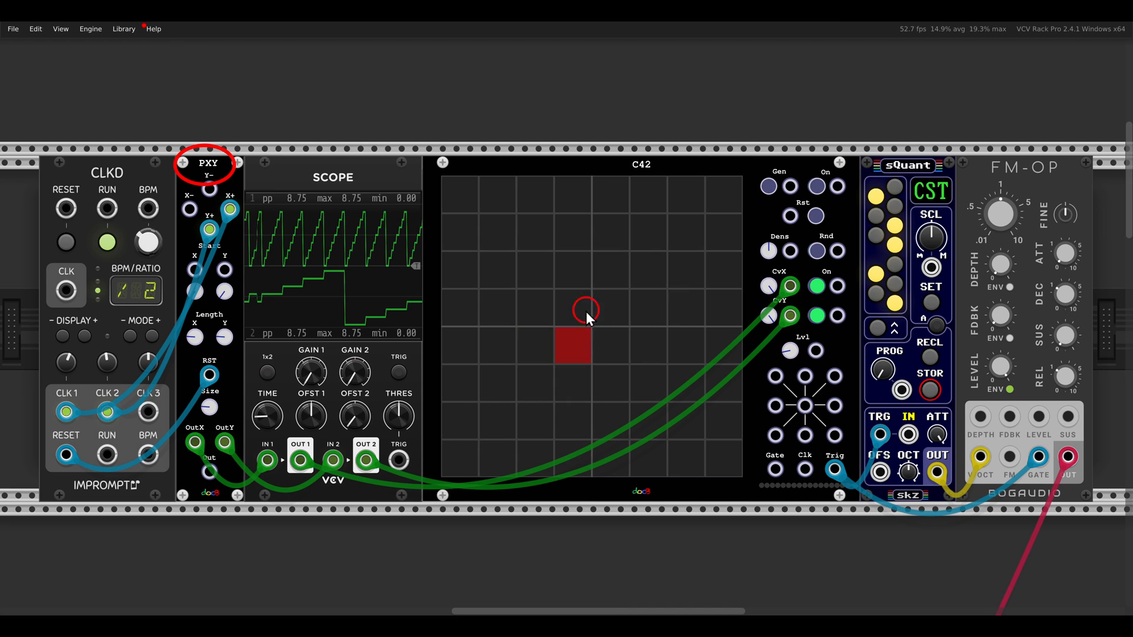
{"action": "left_click_drag", "start_coordinate": [755, 265], "coordinate": [814, 304]}
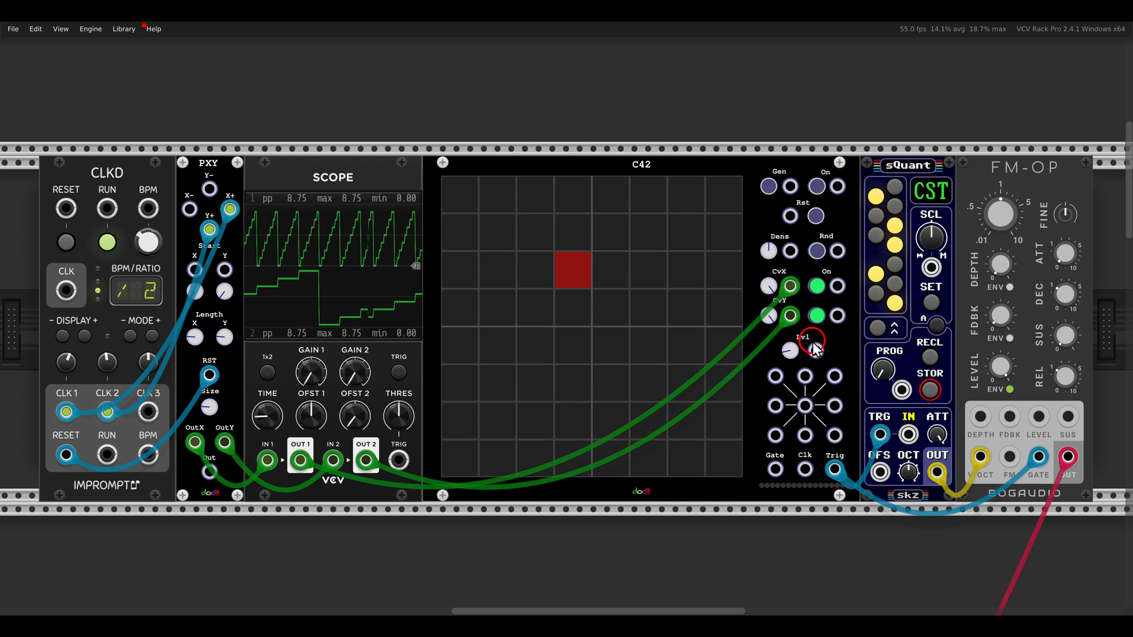
Paint active cells on the C42 grid, filling the first and fifth columns and adding short horizontal runs
{"action": "left_click_drag", "start_coordinate": [470, 207], "coordinate": [469, 382]}
{"action": "scroll", "coordinate": [469, 295], "scroll_direction": "up", "scroll_amount": 1}
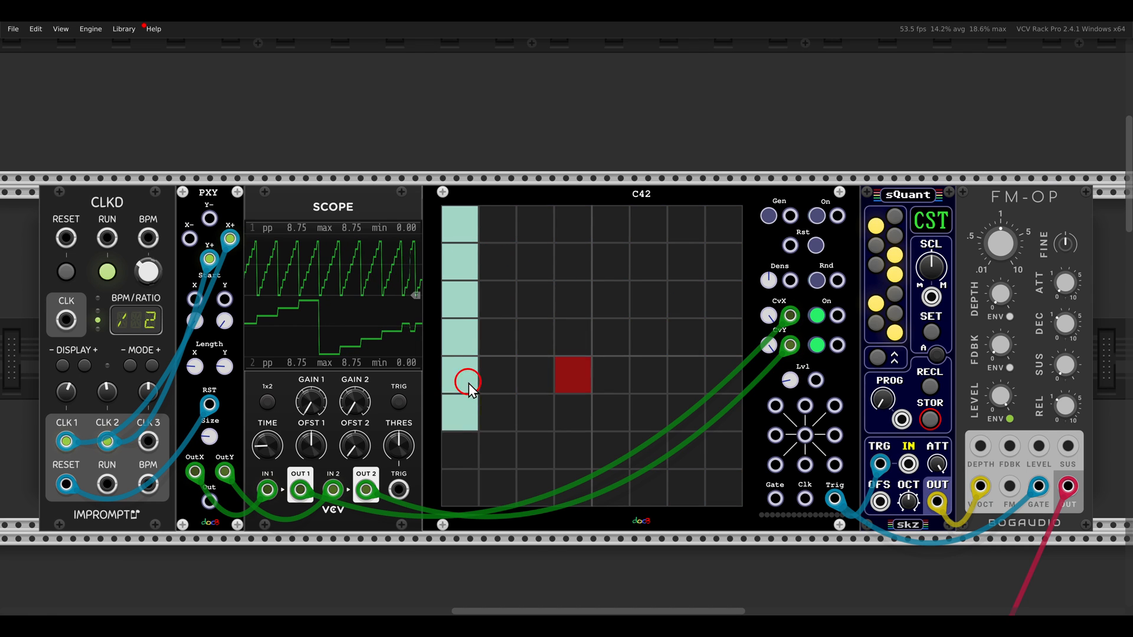
{"action": "scroll", "coordinate": [467, 471], "scroll_direction": "down", "scroll_amount": 2}
{"action": "mouse_move", "coordinate": [619, 177]}
{"action": "left_mouse_down"}
{"action": "mouse_move", "coordinate": [625, 329]}
{"action": "mouse_move", "coordinate": [648, 324]}
{"action": "left_mouse_up"}
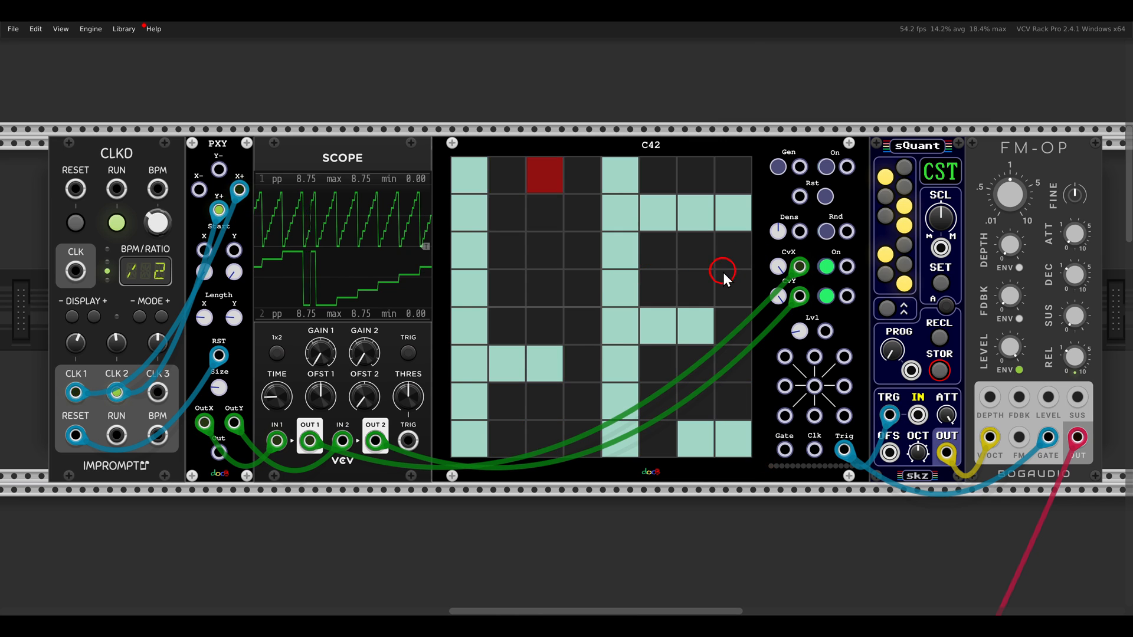
Randomize the C42 grid cells twice with the module's Rnd function
{"action": "scroll", "coordinate": [723, 271], "scroll_direction": "up", "scroll_amount": 5}
{"action": "scroll", "coordinate": [684, 244], "scroll_direction": "up", "scroll_amount": 1}
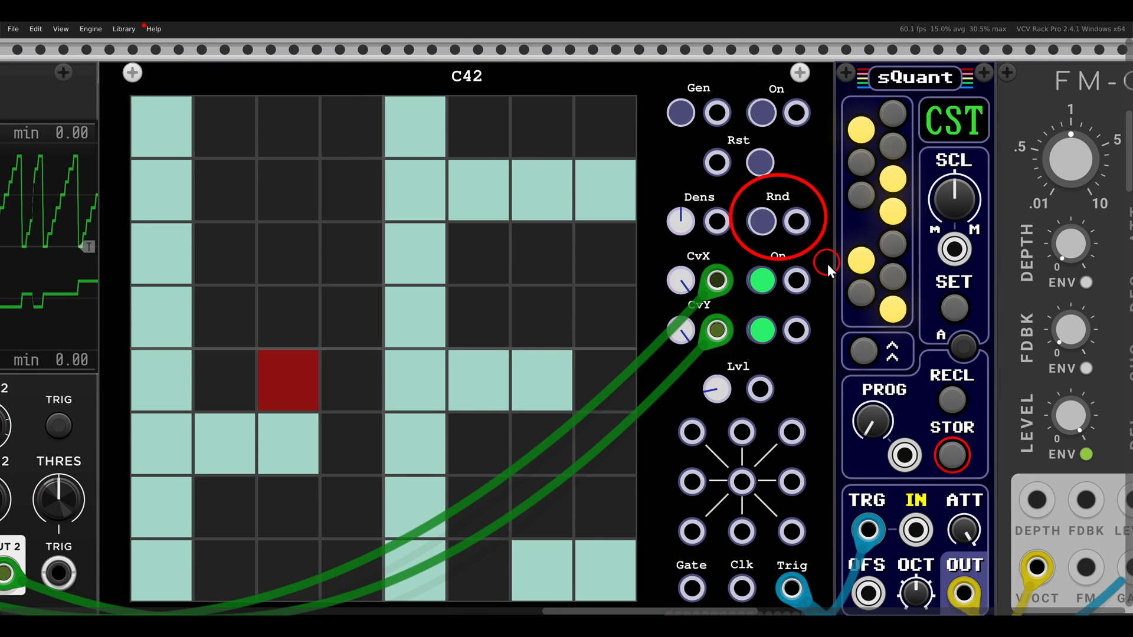
{"action": "scroll", "coordinate": [760, 231], "scroll_direction": "down", "scroll_amount": 3}
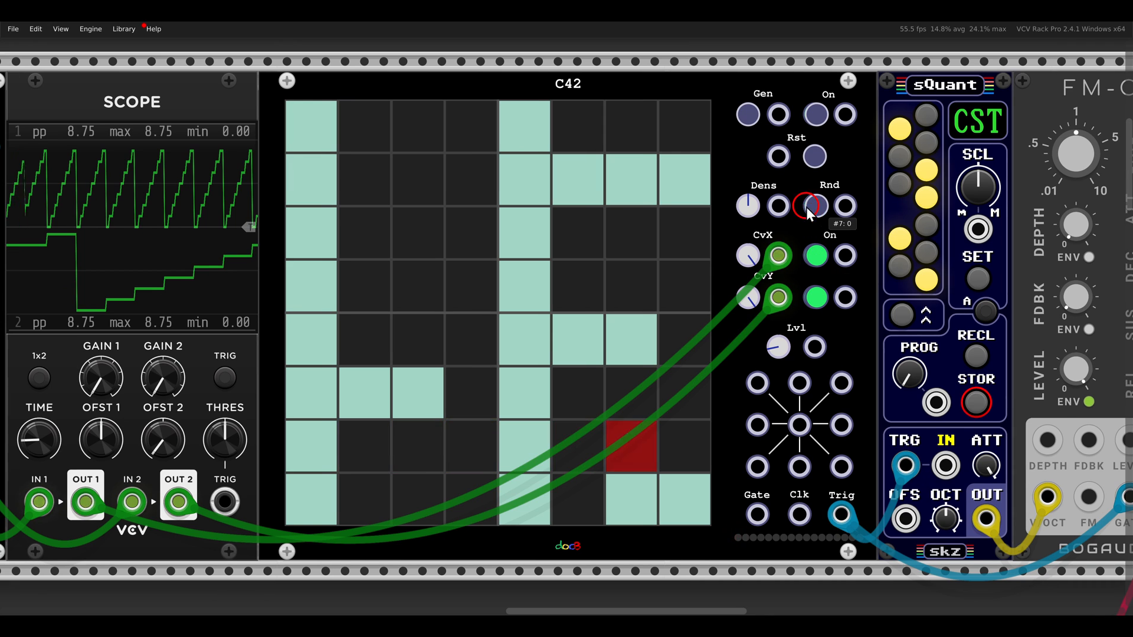
{"action": "left_click", "coordinate": [816, 208]}
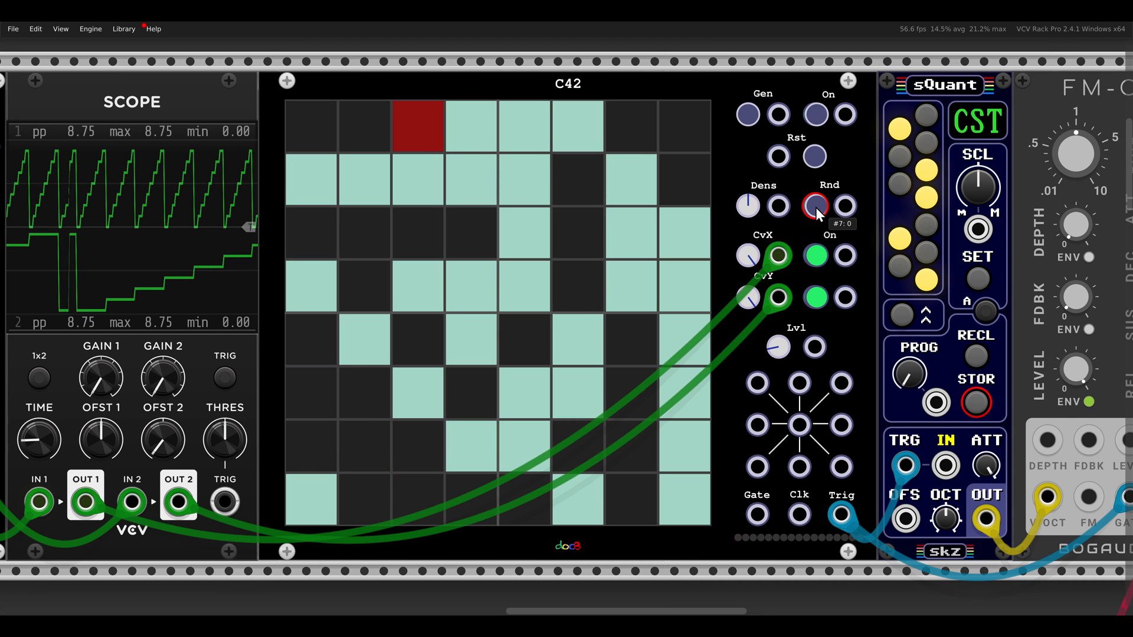
{"action": "left_click", "coordinate": [816, 207]}
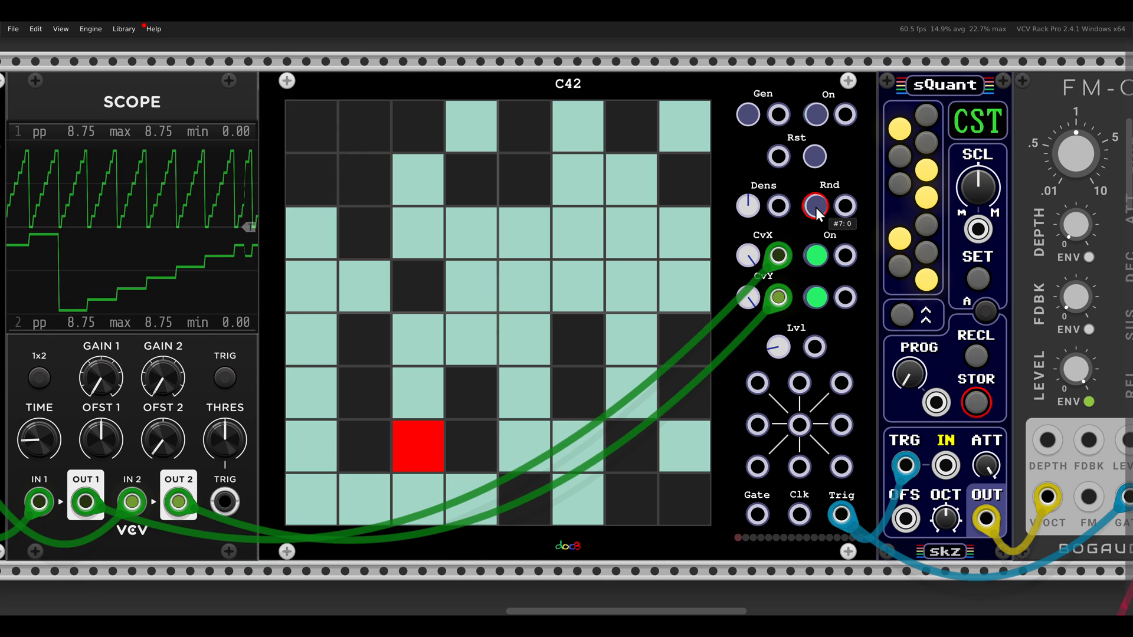
Inspect the C42's nine CV outputs and patch the CV Top-Left output to the sQuant's IN input
{"action": "left_click_drag", "start_coordinate": [849, 317], "coordinate": [780, 270]}
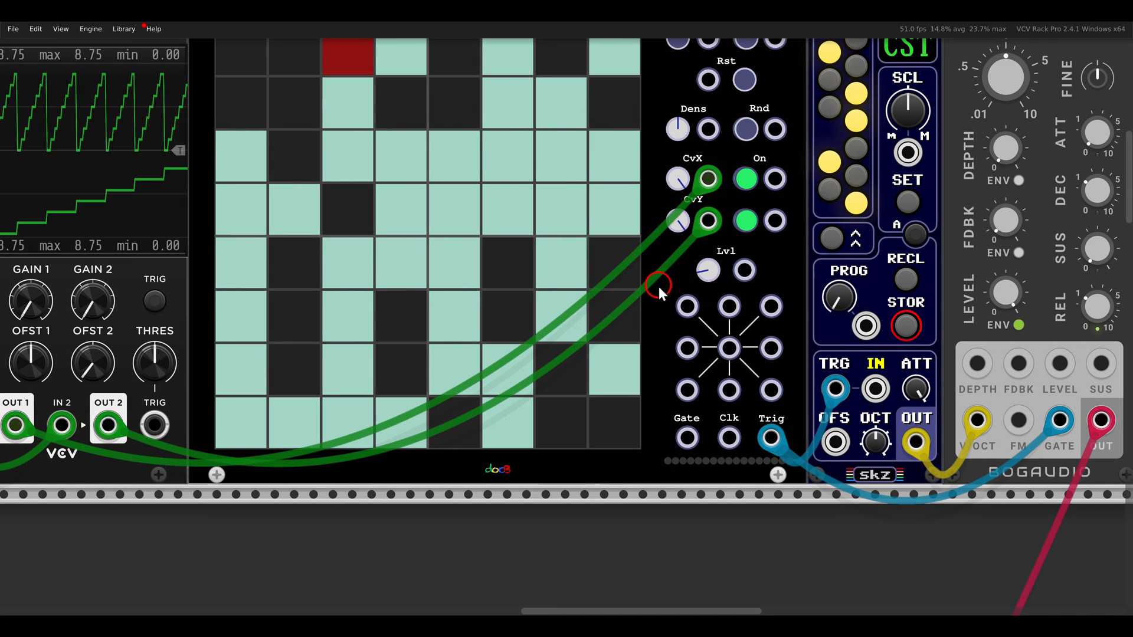
{"action": "left_click_drag", "start_coordinate": [762, 391], "coordinate": [798, 416]}
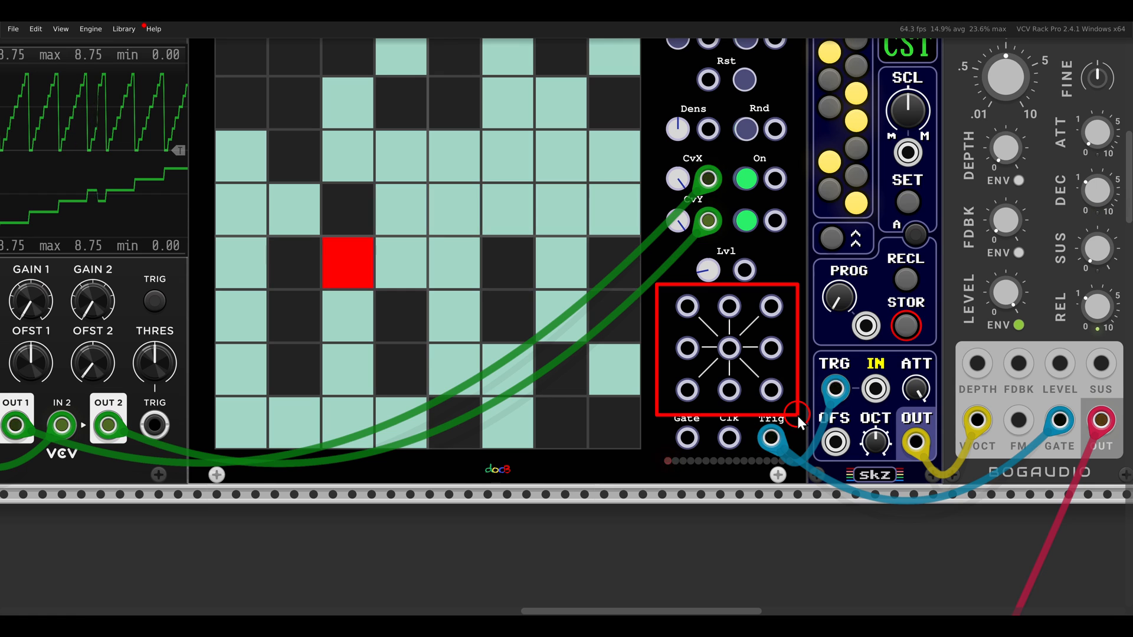
{"action": "key", "text": "Escape"}
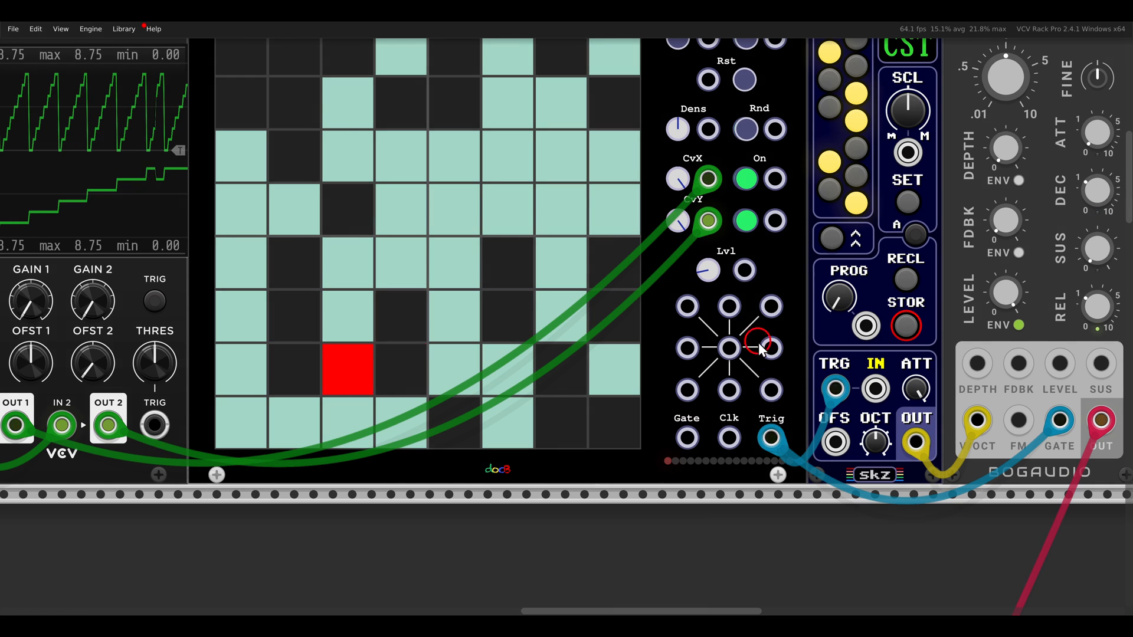
{"action": "left_click_drag", "start_coordinate": [675, 287], "coordinate": [625, 349]}
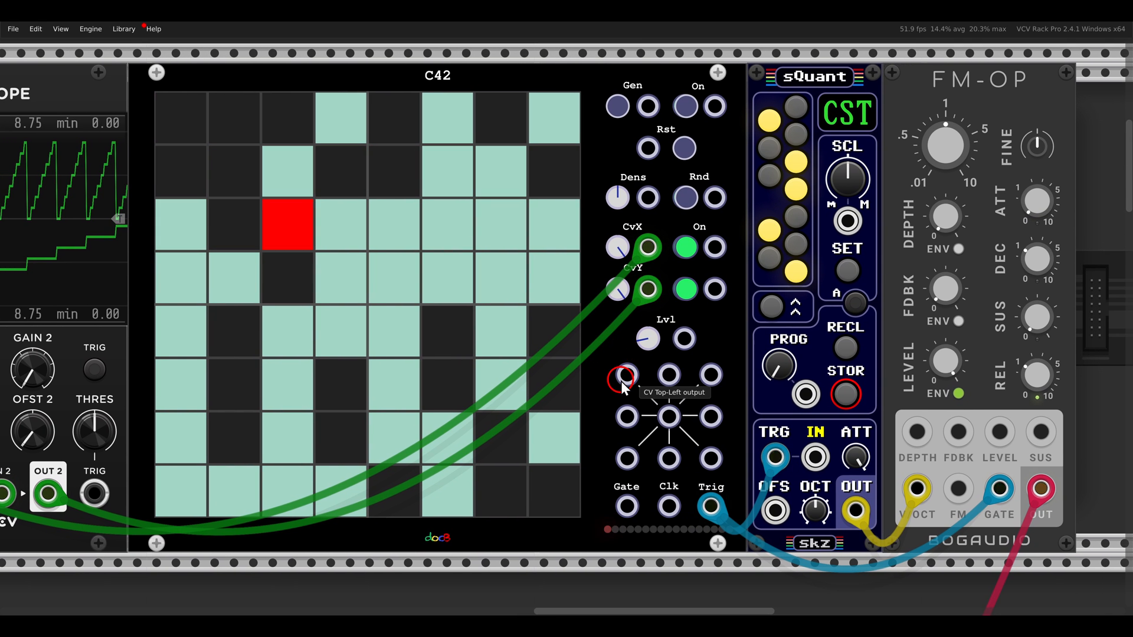
{"action": "left_click_drag", "start_coordinate": [625, 381], "coordinate": [813, 457]}
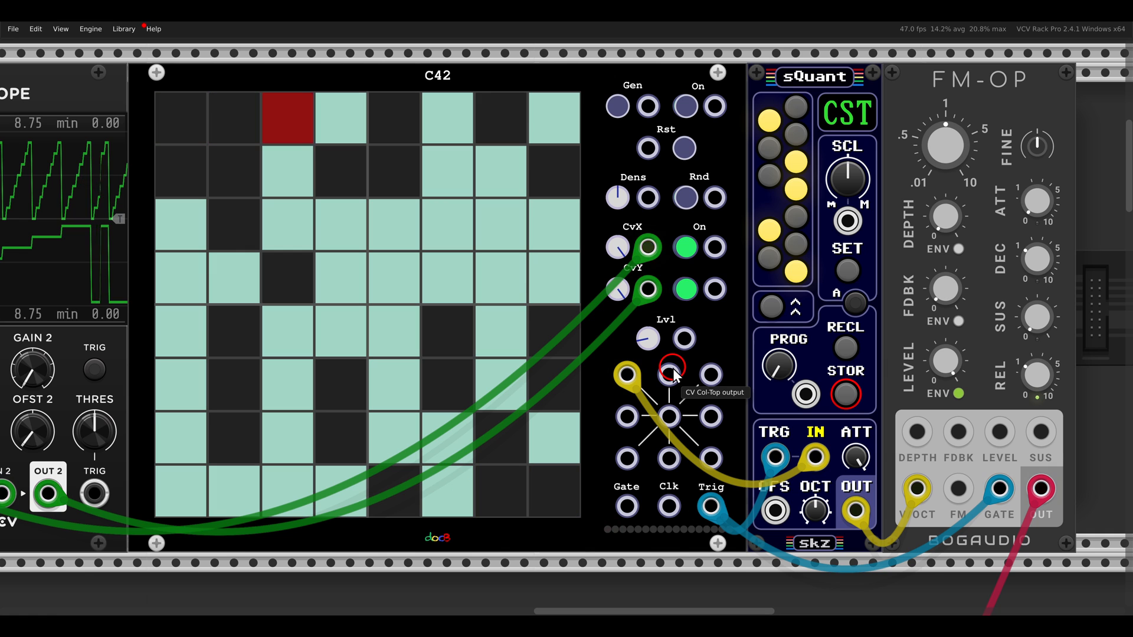
Stop the CLKD clock that runs the PXY and C42 patch
{"action": "scroll", "coordinate": [618, 334], "scroll_direction": "down", "scroll_amount": 3}
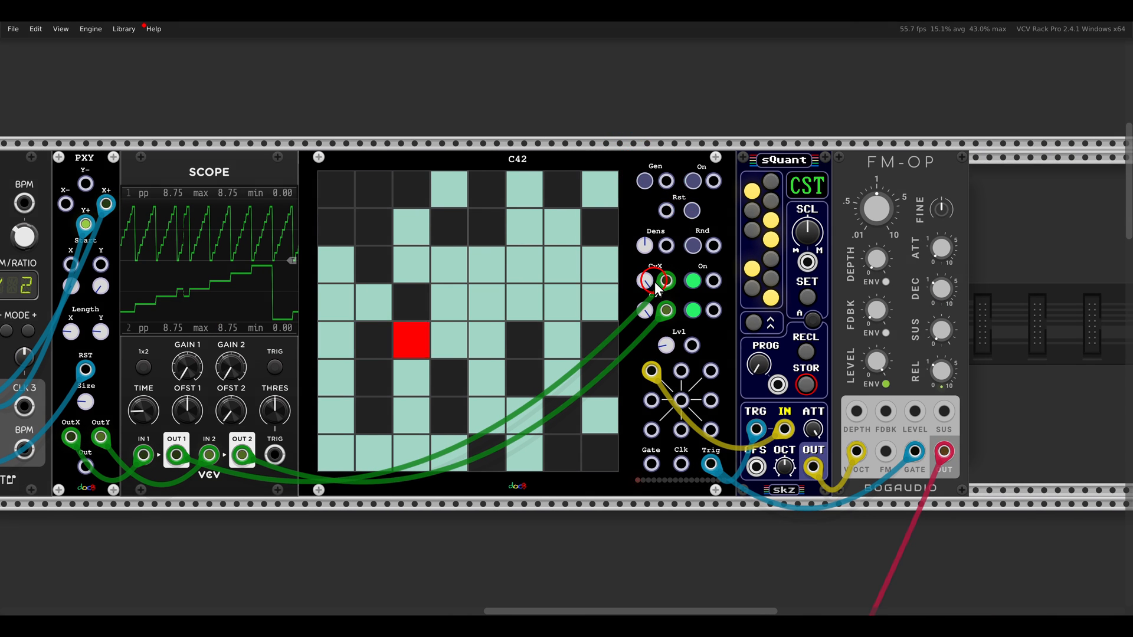
{"action": "scroll", "coordinate": [655, 287], "scroll_direction": "left", "scroll_amount": 2}
{"action": "left_click", "coordinate": [73, 229]}
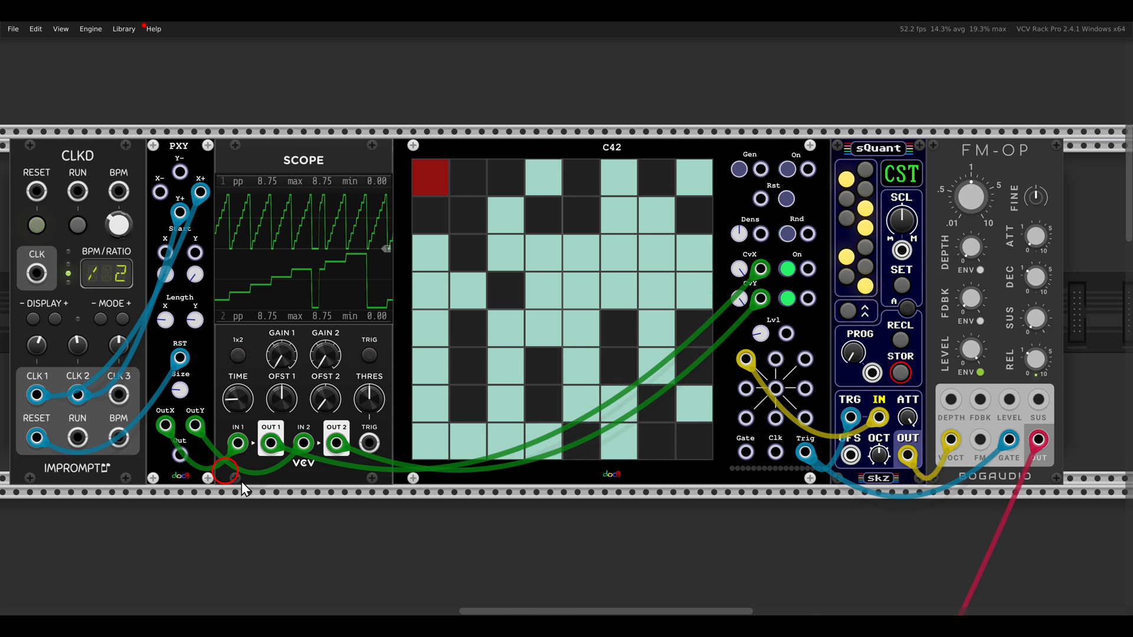
Go to the drum patch and examine how the C42's corner CV outputs feed the Trummor2's modulation router
{"action": "left_click_drag", "start_coordinate": [388, 506], "coordinate": [724, 168]}
{"action": "left_click_drag", "start_coordinate": [427, 435], "coordinate": [707, 44]}
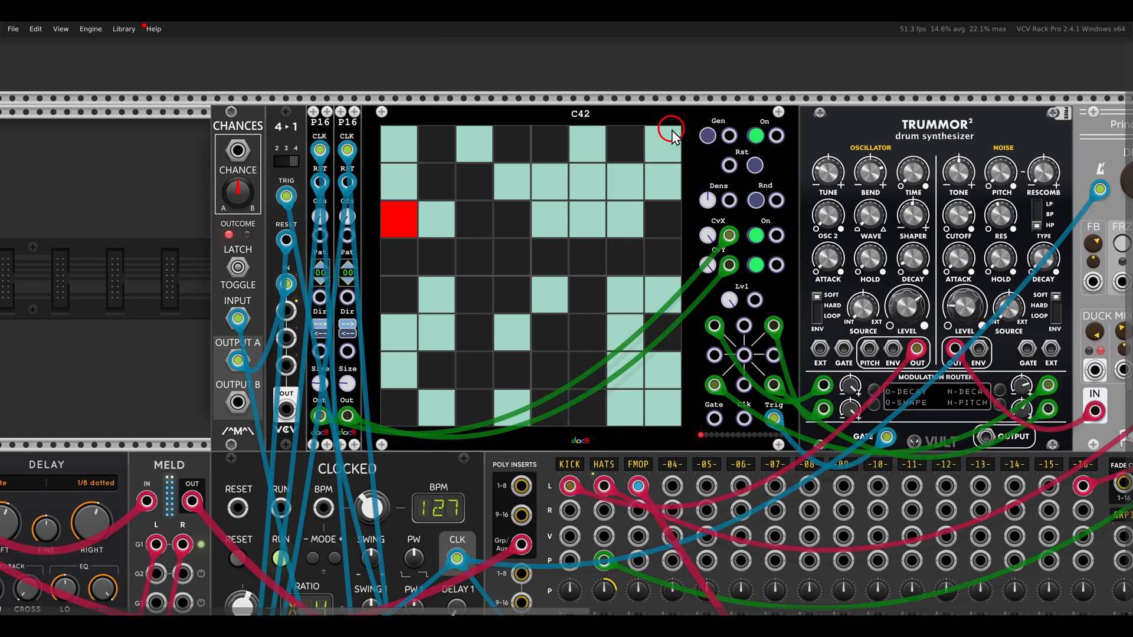
{"action": "scroll", "coordinate": [608, 252], "scroll_direction": "up", "scroll_amount": 1}
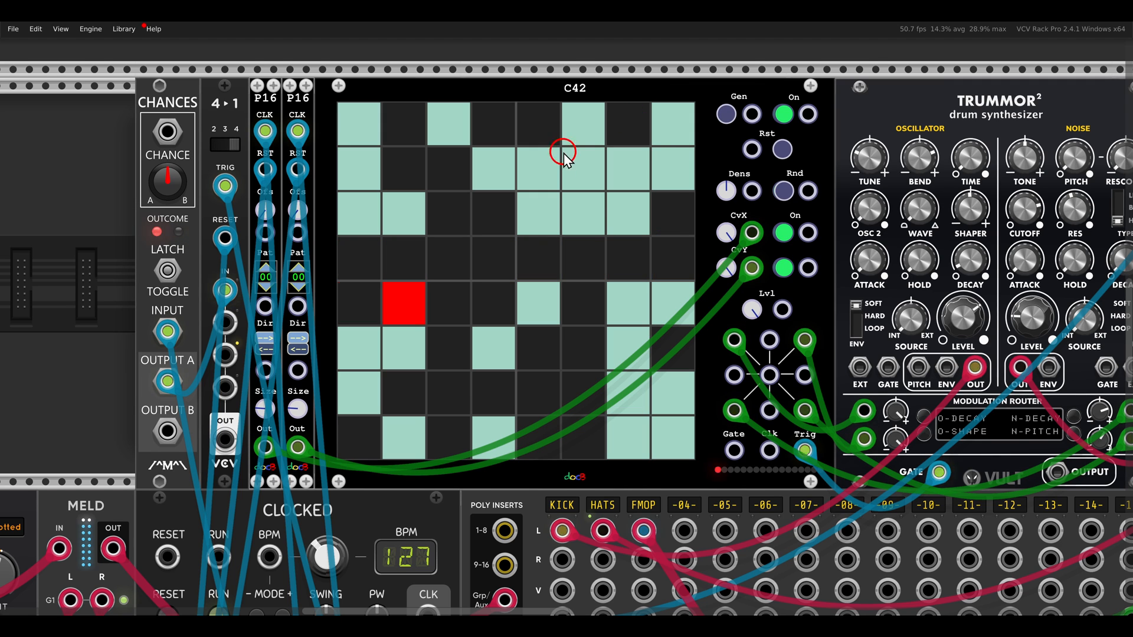
{"action": "left_click_drag", "start_coordinate": [771, 169], "coordinate": [374, 173]}
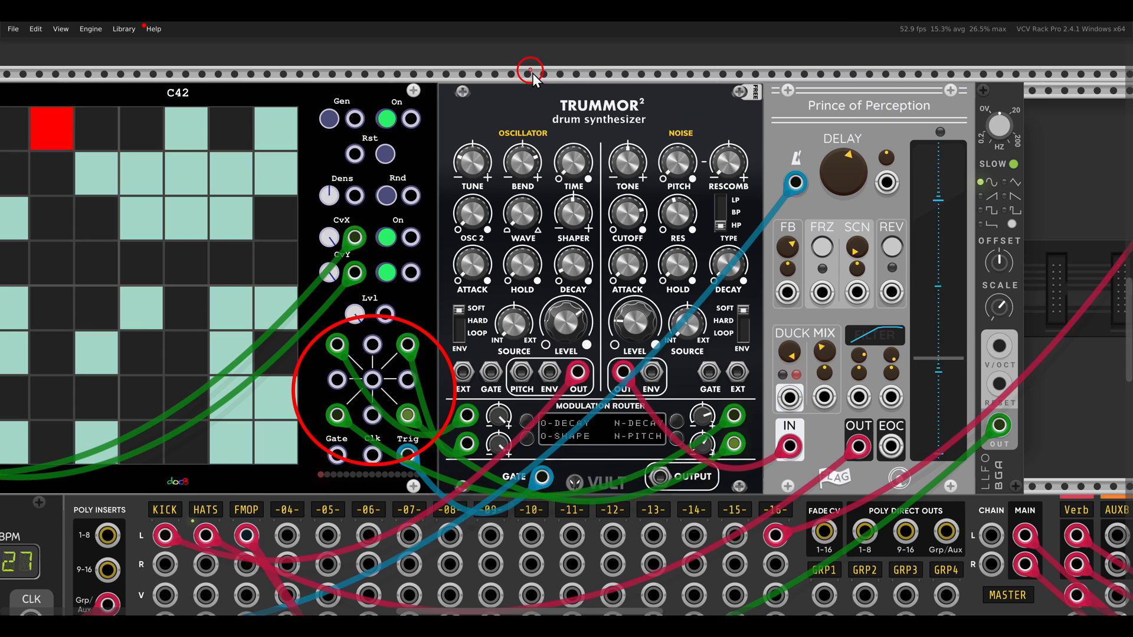
{"action": "scroll", "coordinate": [663, 156], "scroll_direction": "down", "scroll_amount": 10}
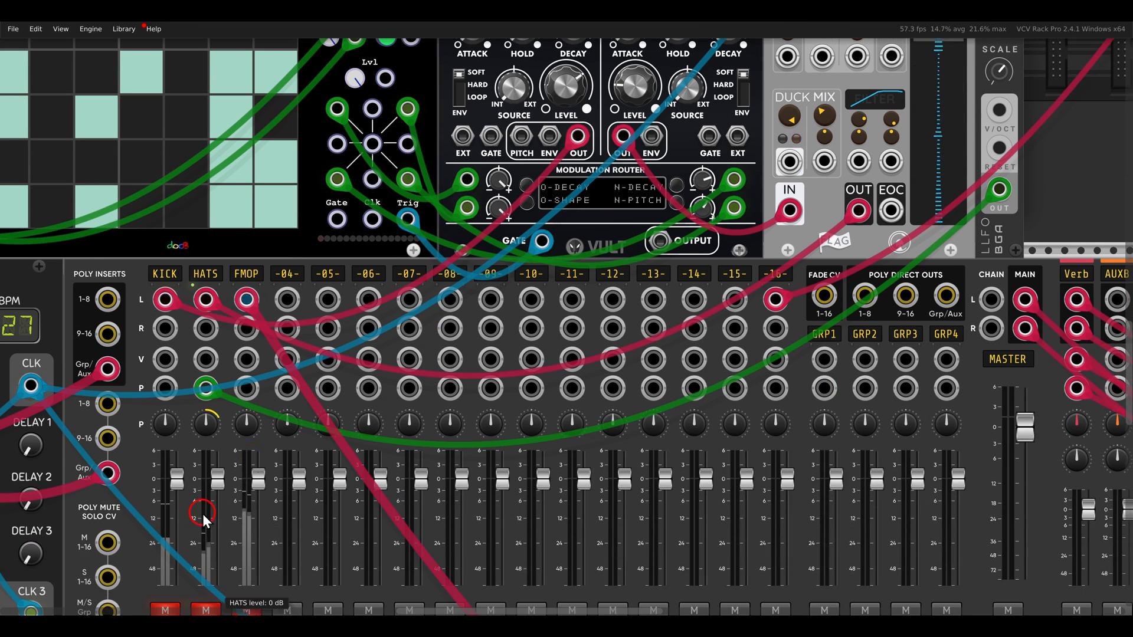
{"action": "scroll", "coordinate": [264, 285], "scroll_direction": "up", "scroll_amount": 12}
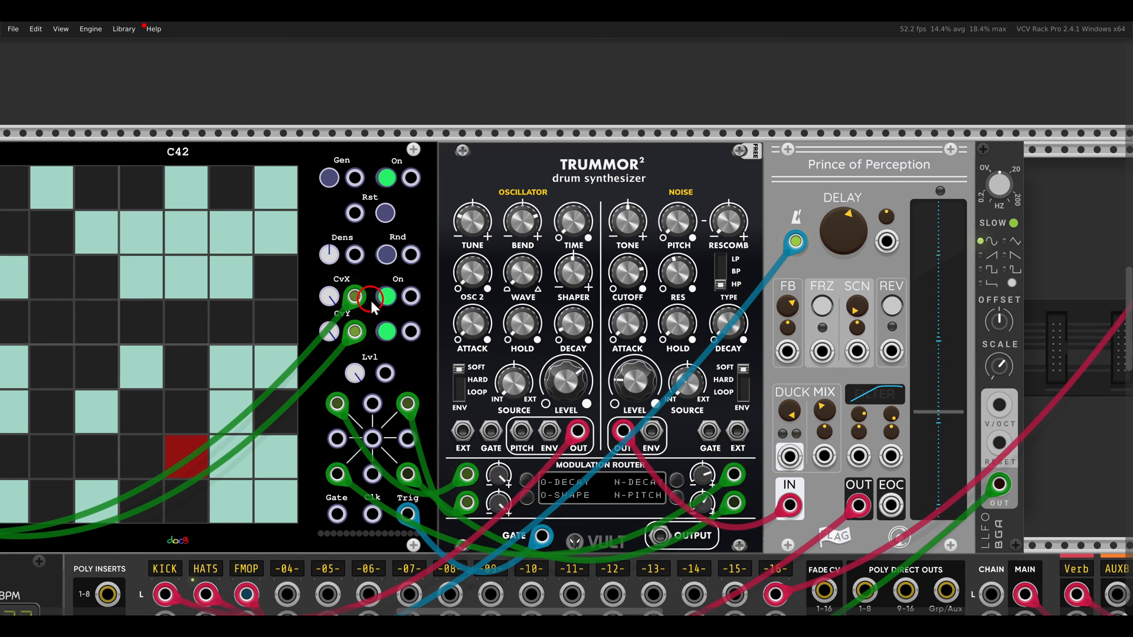
Trace the Trummor2's noise output through the Prince of Perception delay to the HATS channel on the mixer
{"action": "left_click", "coordinate": [624, 434]}
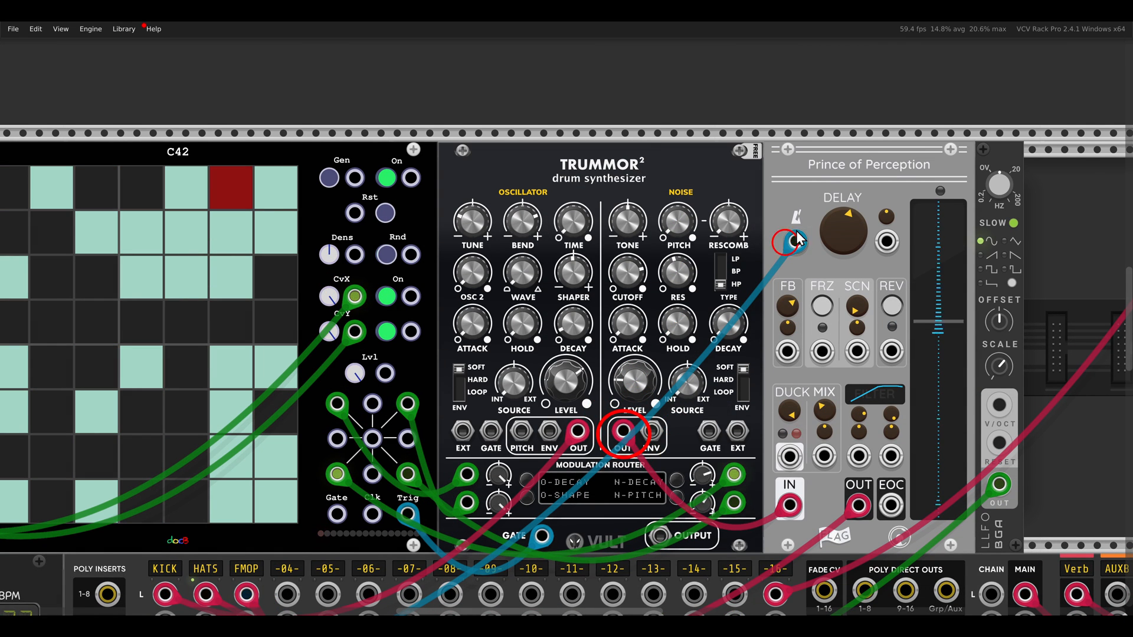
{"action": "scroll", "coordinate": [434, 502], "scroll_direction": "down", "scroll_amount": 13}
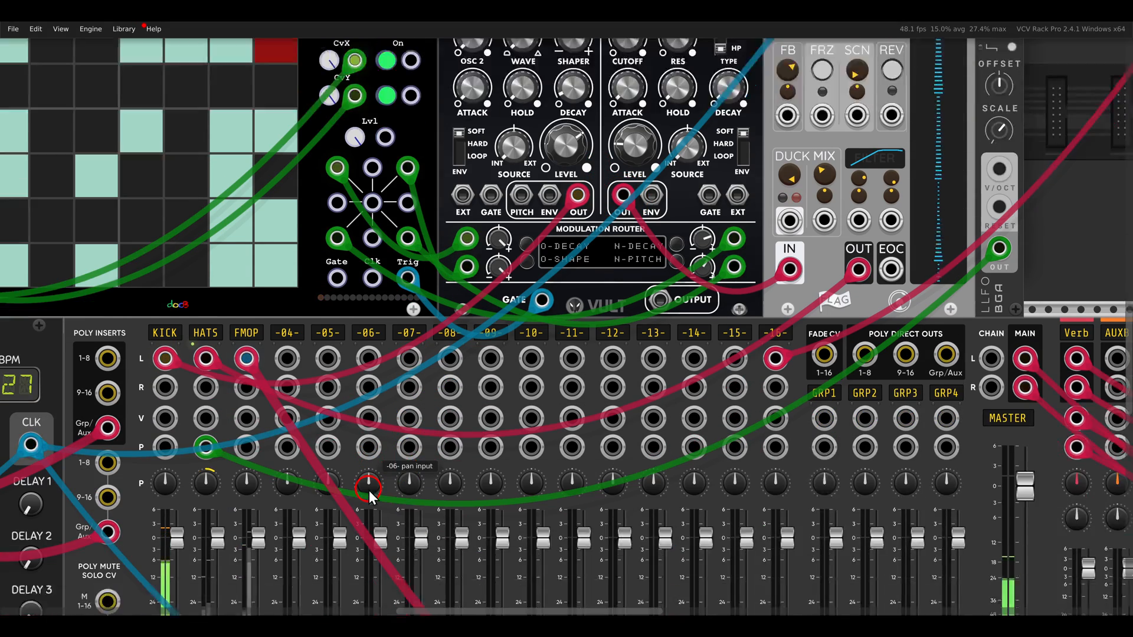
{"action": "left_click", "coordinate": [218, 521]}
Return to the C42 in the drum patch and examine the two P16 modules driving its CV inputs
{"action": "left_click_drag", "start_coordinate": [196, 169], "coordinate": [529, 495]}
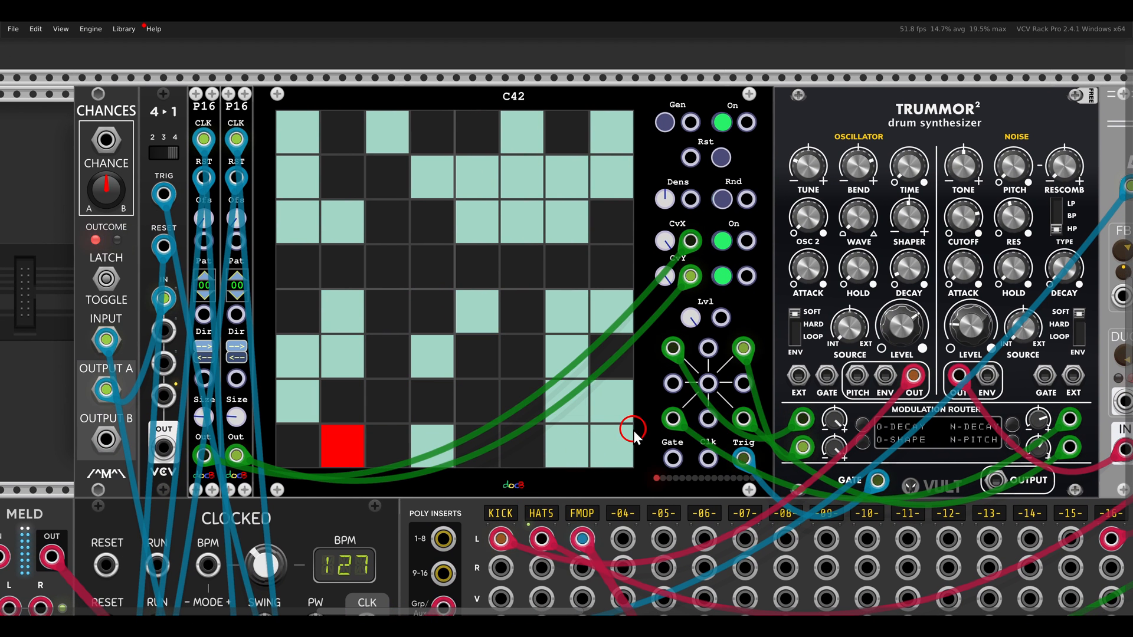
{"action": "left_click", "coordinate": [188, 88]}
{"action": "left_click_drag", "start_coordinate": [197, 96], "coordinate": [272, 132]}
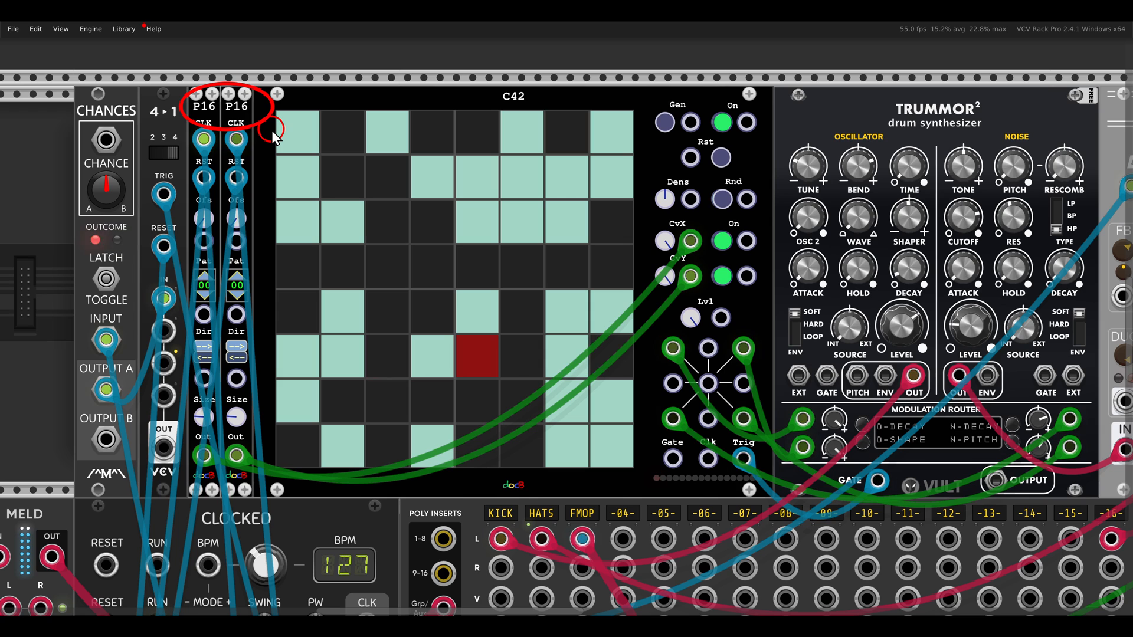
Advance the drum patch's C42 grid manually by a few generations, then reset it to its starting pattern
{"action": "key", "text": "Escape"}
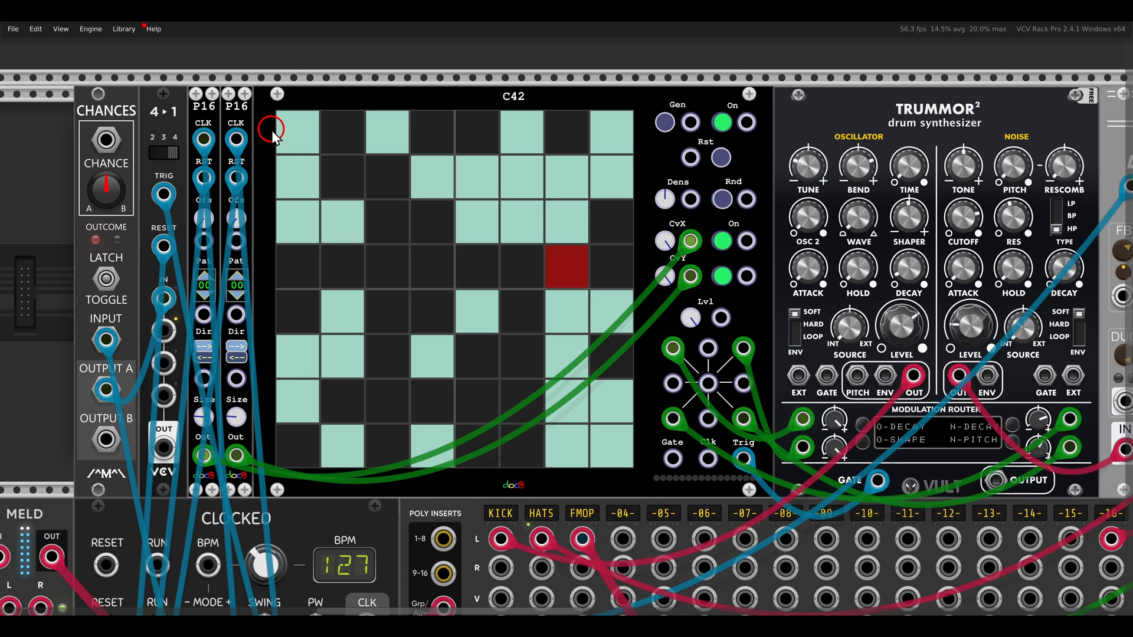
{"action": "scroll", "coordinate": [556, 207], "scroll_direction": "up", "scroll_amount": 1}
{"action": "left_click_drag", "start_coordinate": [590, 170], "coordinate": [612, 183]}
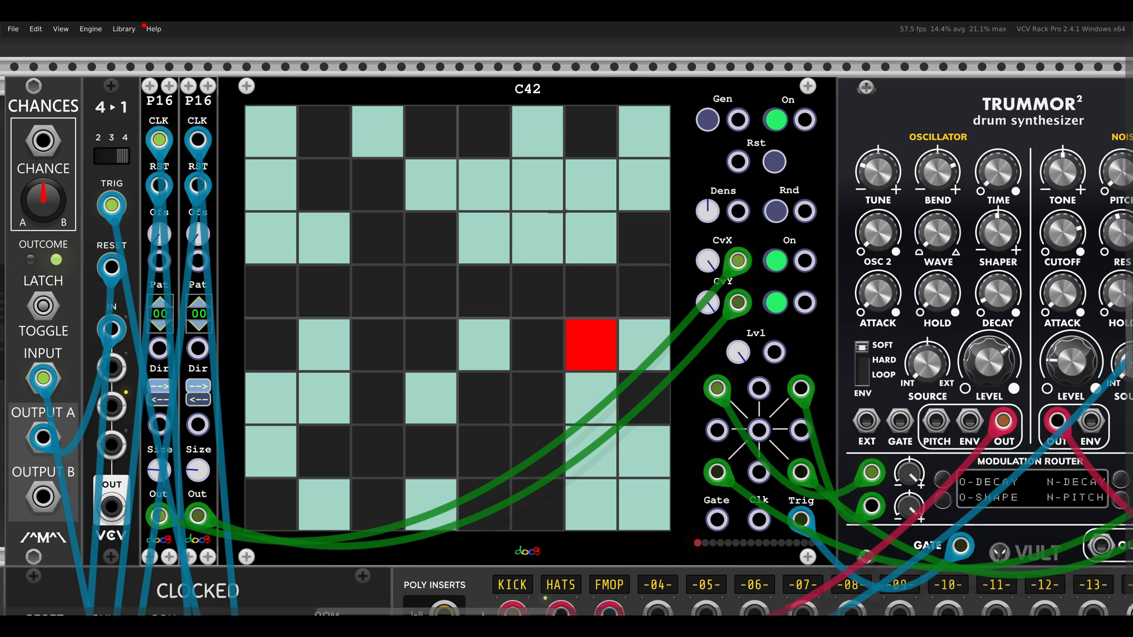
{"action": "left_click", "coordinate": [709, 120]}
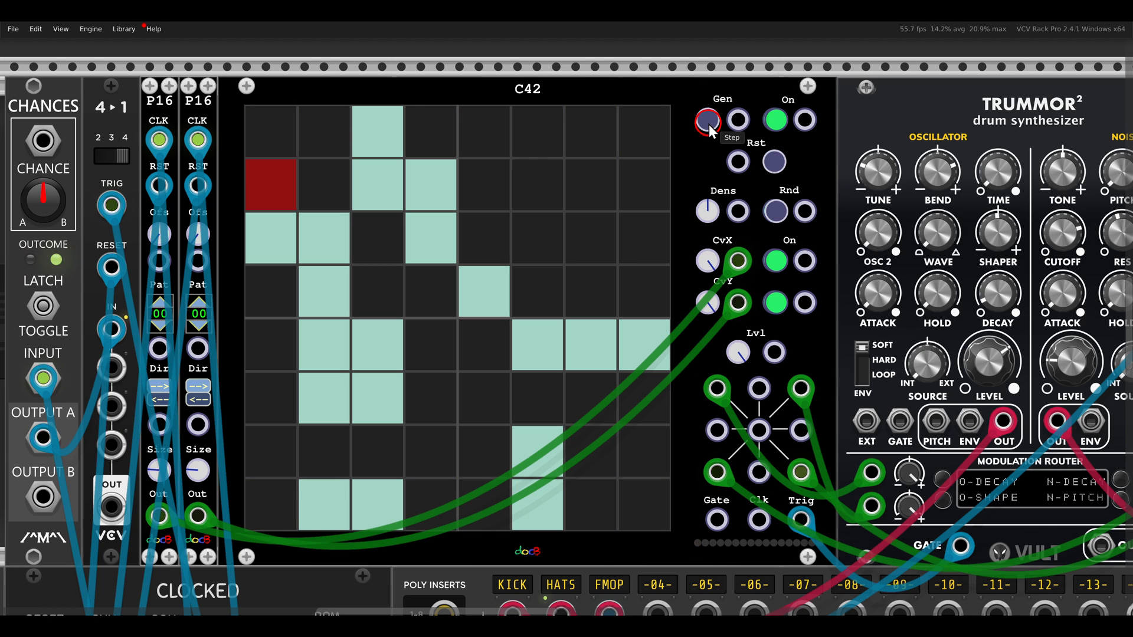
{"action": "left_click", "coordinate": [708, 120]}
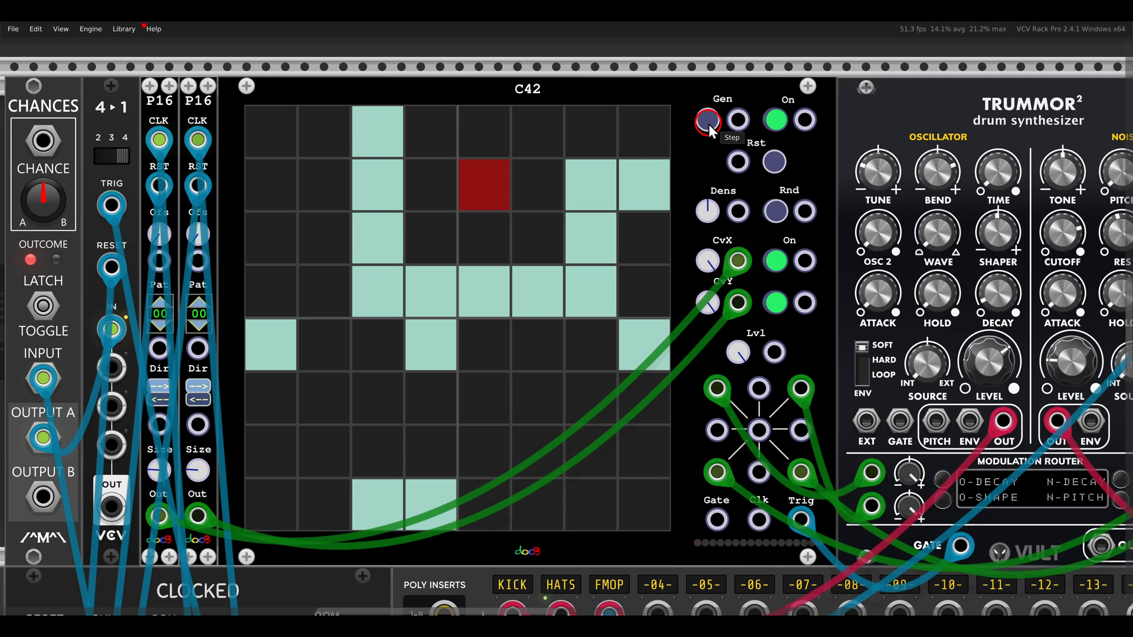
{"action": "left_click", "coordinate": [777, 160]}
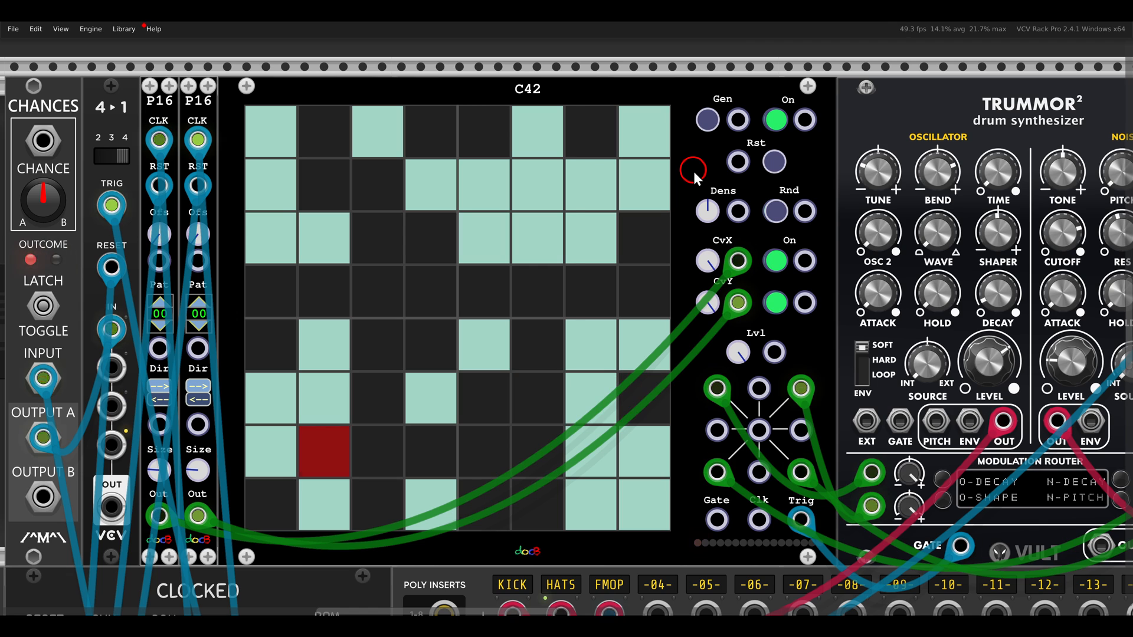
Examine how the Chances module feeds the first input of the 4-to-1 sequential switch and its unpatched inputs
{"action": "left_click_drag", "start_coordinate": [694, 172], "coordinate": [847, 164]}
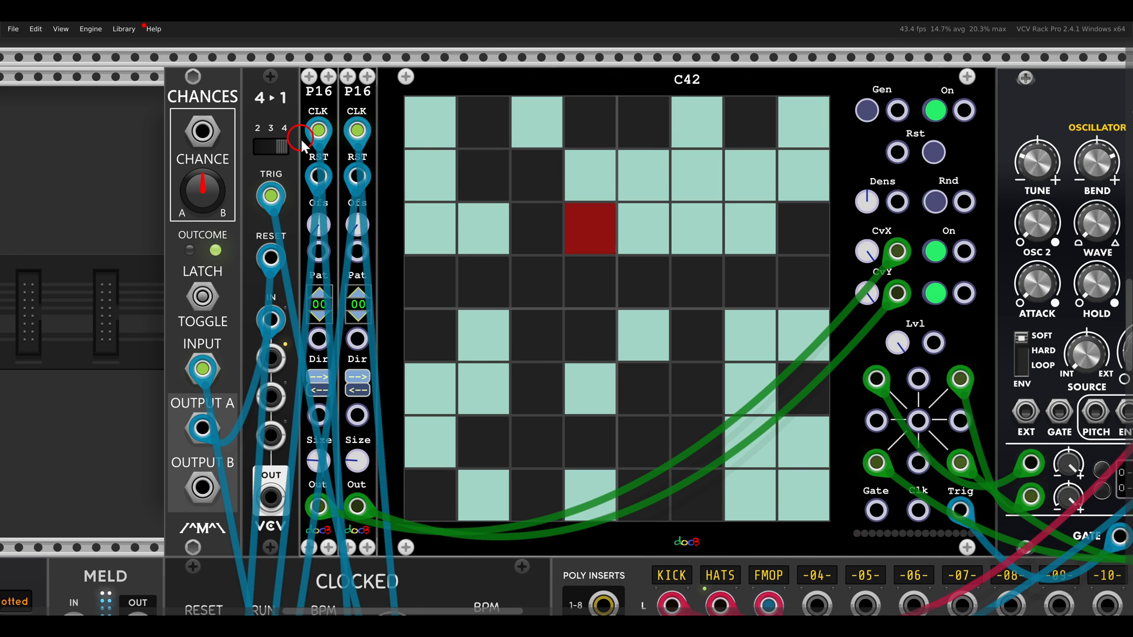
{"action": "left_click_drag", "start_coordinate": [276, 116], "coordinate": [293, 121]}
{"action": "left_click_drag", "start_coordinate": [254, 298], "coordinate": [313, 461]}
{"action": "left_click_drag", "start_coordinate": [168, 353], "coordinate": [256, 466]}
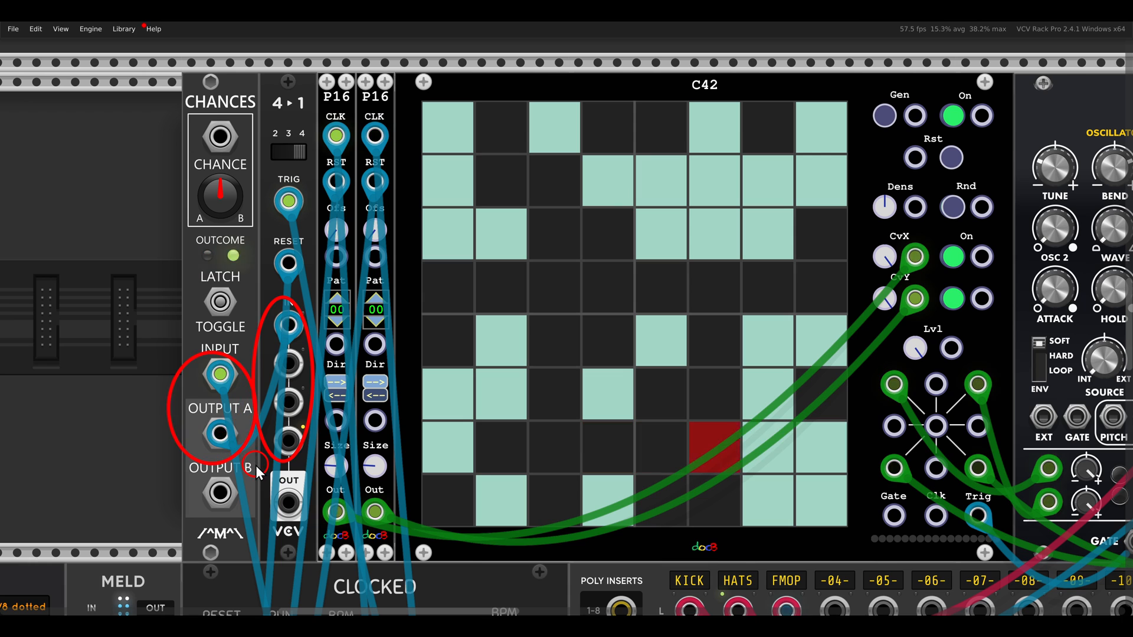
{"action": "key", "text": "Escape"}
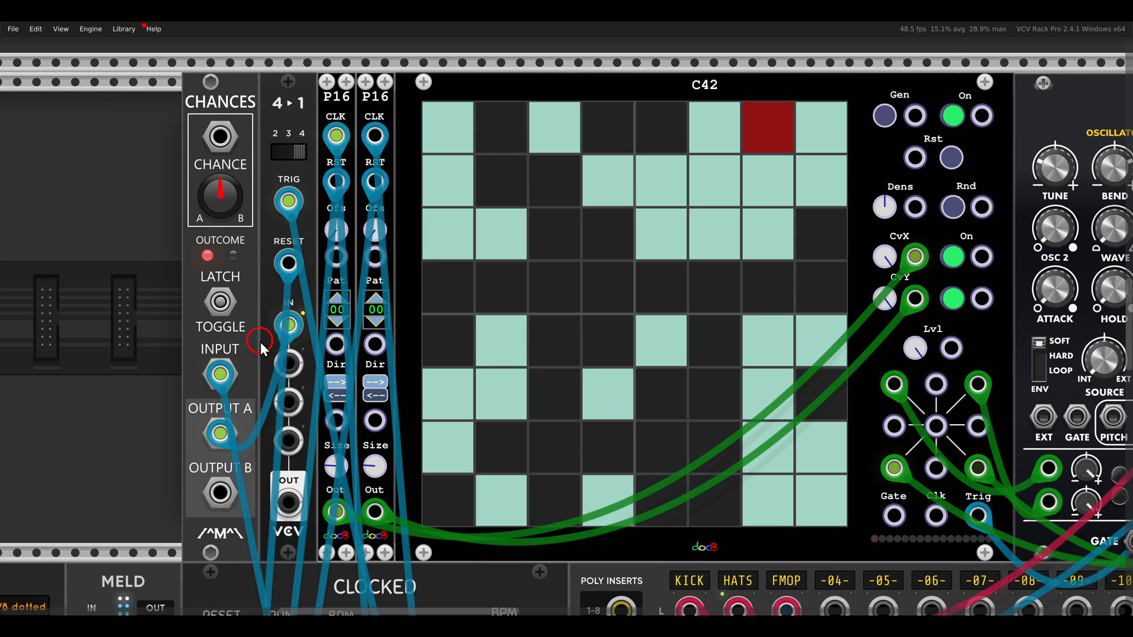
{"action": "left_click_drag", "start_coordinate": [263, 339], "coordinate": [315, 475]}
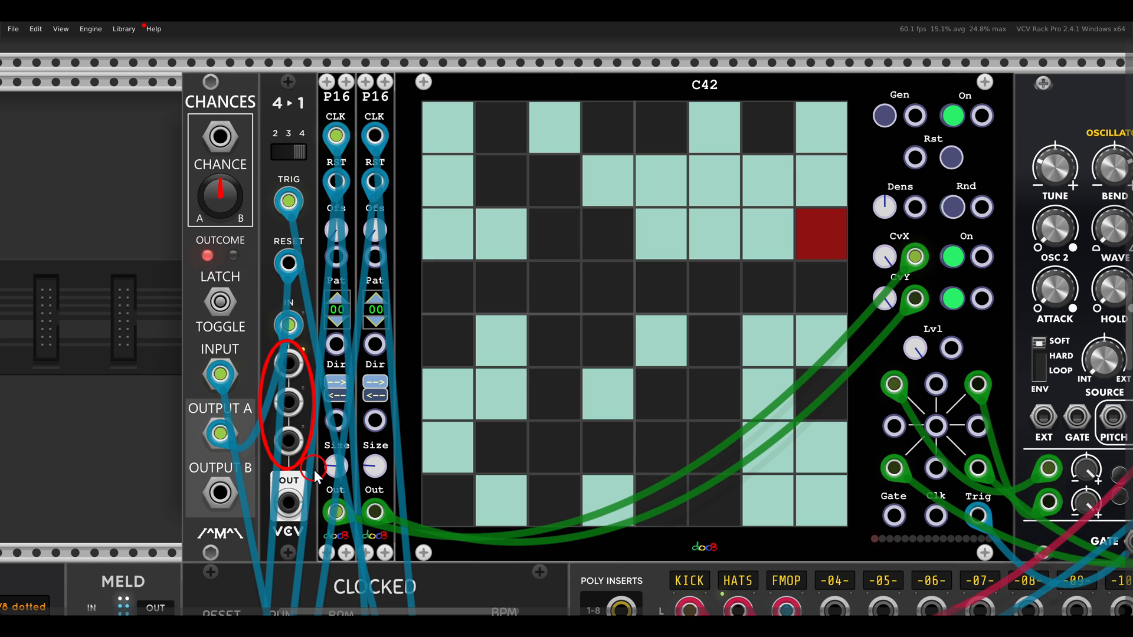
{"action": "key", "text": "Escape"}
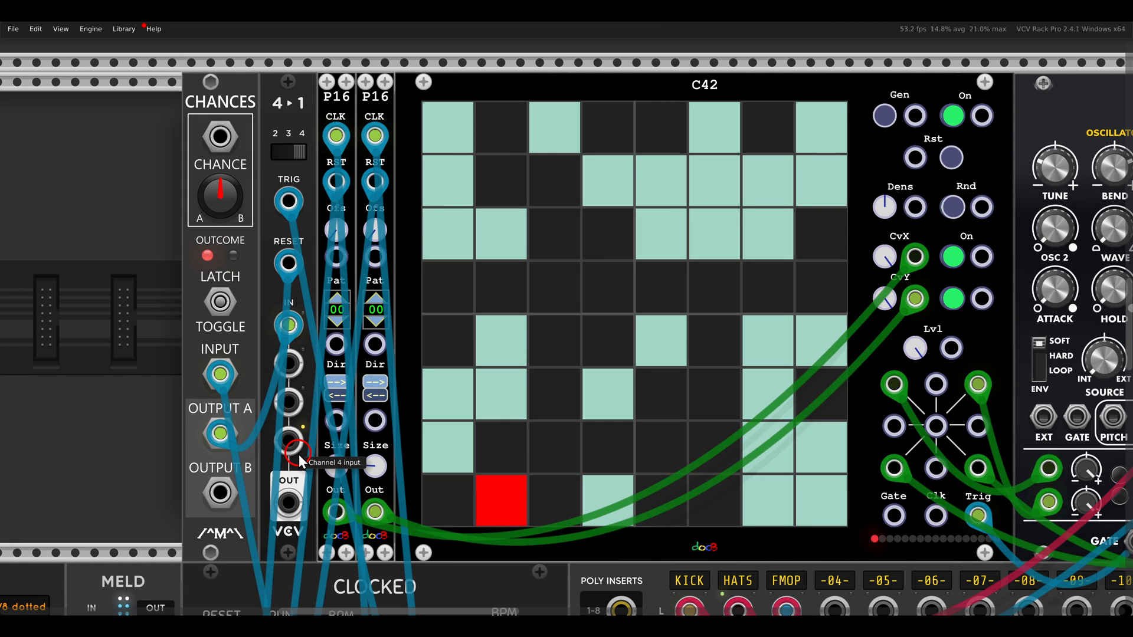
Patch the 4-to-1 switch's output to the C42's Gen input and Clocked's CLK 3 output to the Rst input
{"action": "left_click_drag", "start_coordinate": [289, 502], "coordinate": [914, 115]}
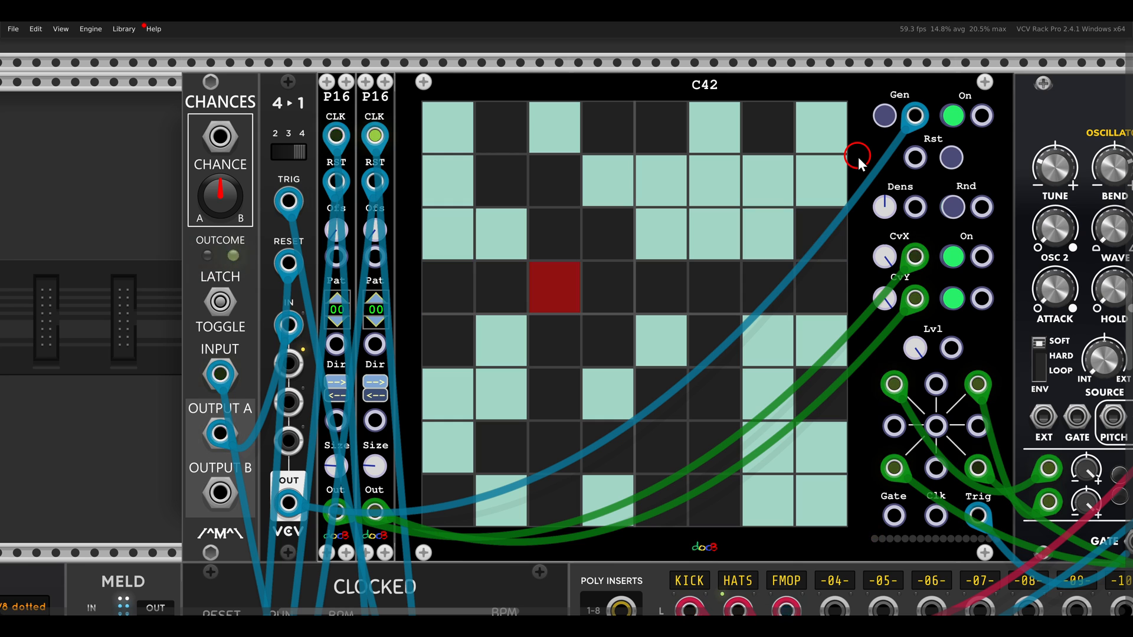
{"action": "scroll", "coordinate": [857, 159], "scroll_direction": "down", "scroll_amount": 2}
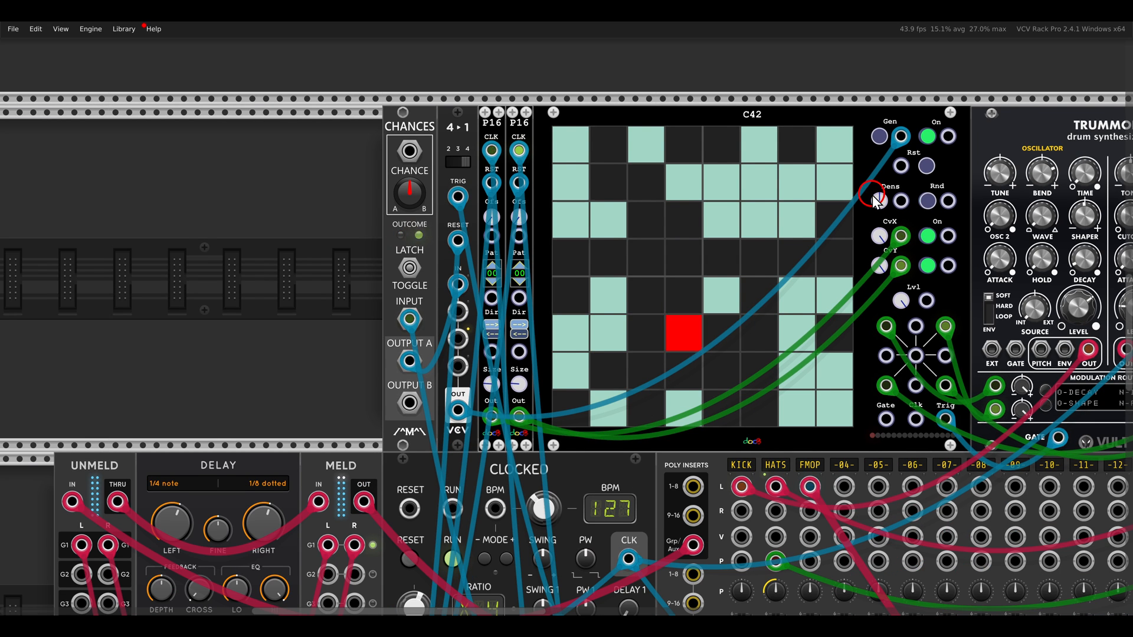
{"action": "left_click_drag", "start_coordinate": [872, 195], "coordinate": [582, 559]}
{"action": "scroll", "coordinate": [702, 481], "scroll_direction": "down", "scroll_amount": 5}
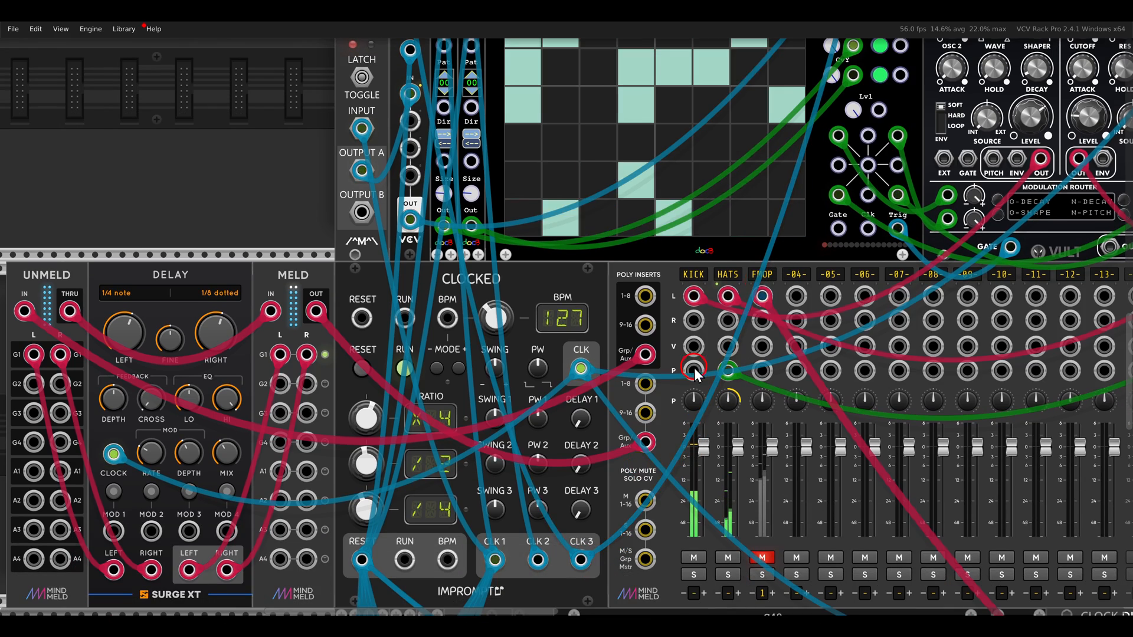
{"action": "scroll", "coordinate": [729, 321], "scroll_direction": "up", "scroll_amount": 5}
{"action": "scroll", "coordinate": [699, 192], "scroll_direction": "up", "scroll_amount": 2}
{"action": "left_click_drag", "start_coordinate": [736, 156], "coordinate": [721, 226]}
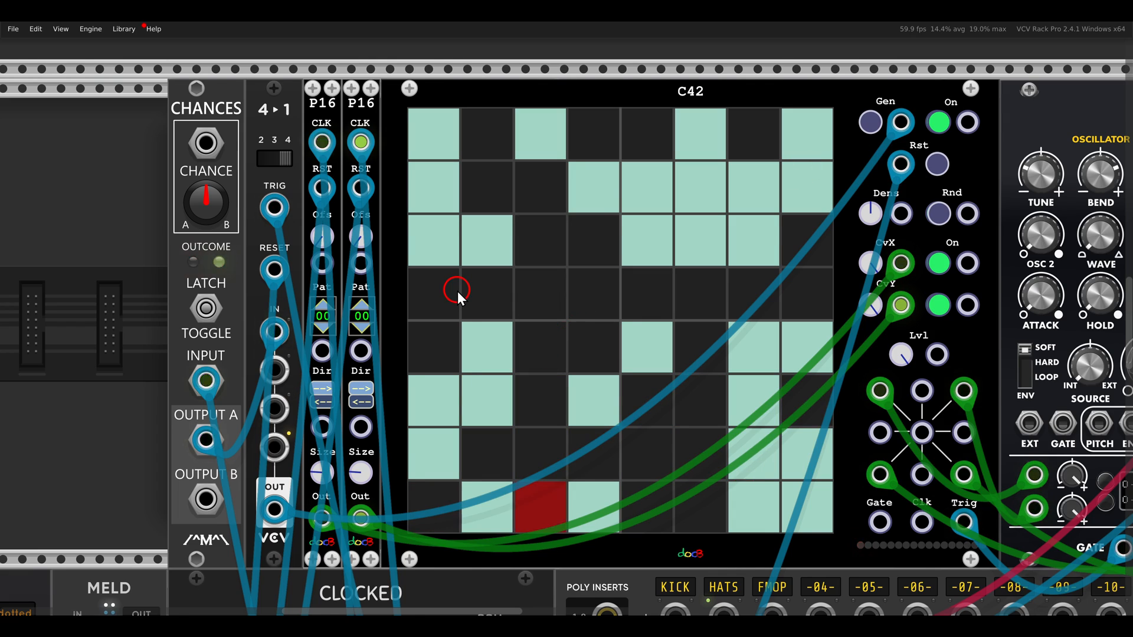
Go to the lower polyphonic C42 patch and examine the four P16 modules merged into its CV inputs
{"action": "scroll", "coordinate": [458, 289], "scroll_direction": "down", "scroll_amount": 19}
{"action": "scroll", "coordinate": [457, 292], "scroll_direction": "down", "scroll_amount": 5}
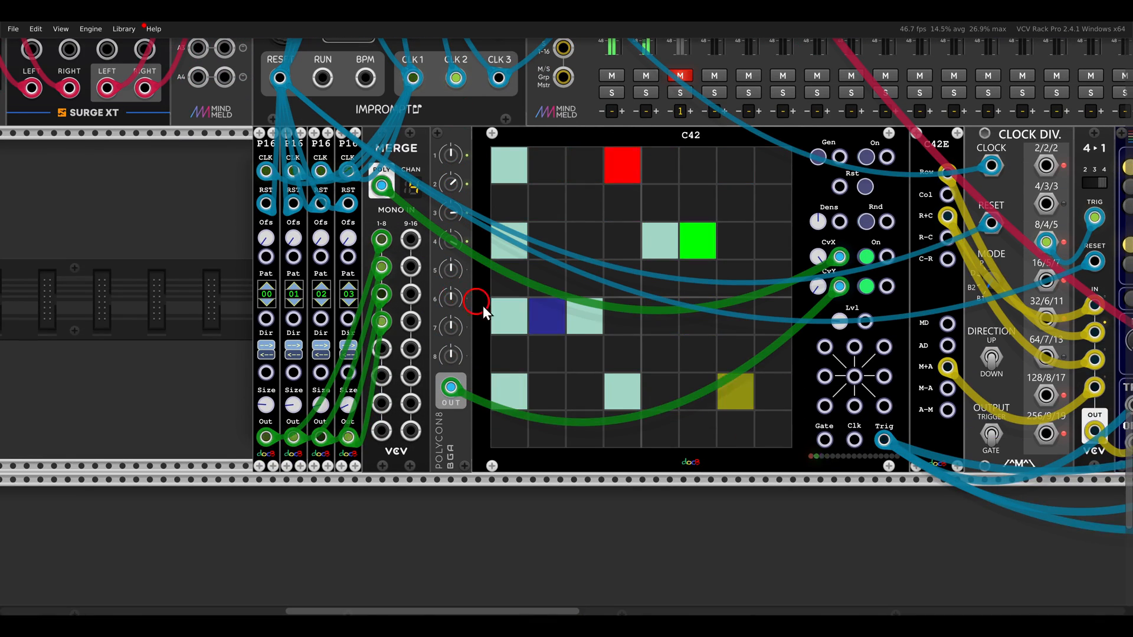
{"action": "scroll", "coordinate": [426, 324], "scroll_direction": "right", "scroll_amount": 2}
{"action": "scroll", "coordinate": [464, 309], "scroll_direction": "up", "scroll_amount": 3}
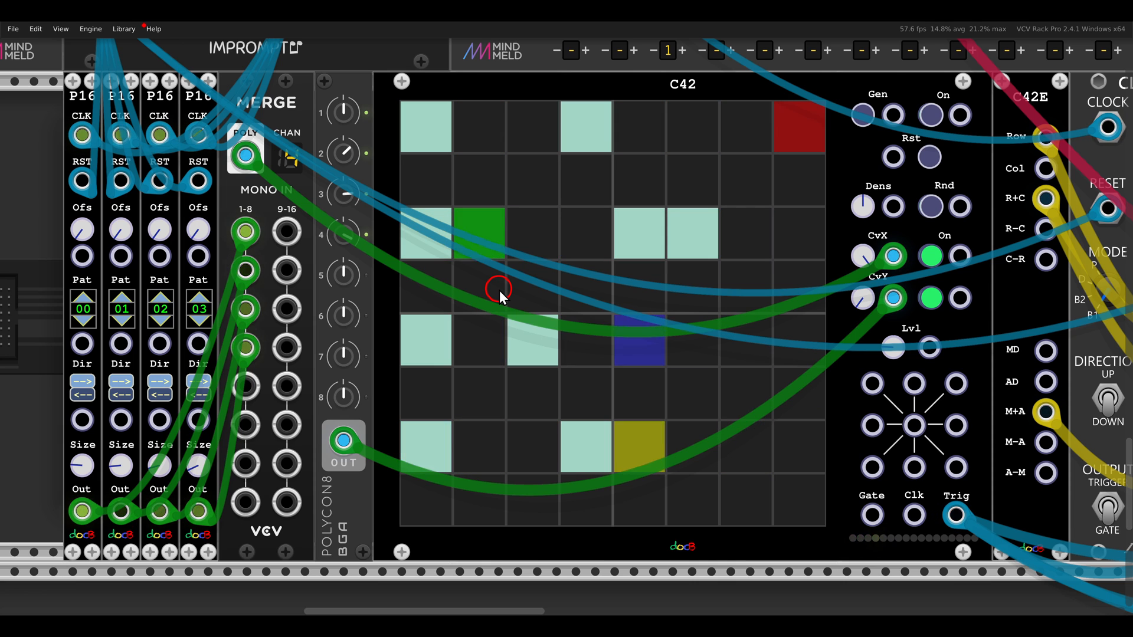
{"action": "left_click_drag", "start_coordinate": [518, 267], "coordinate": [523, 280]}
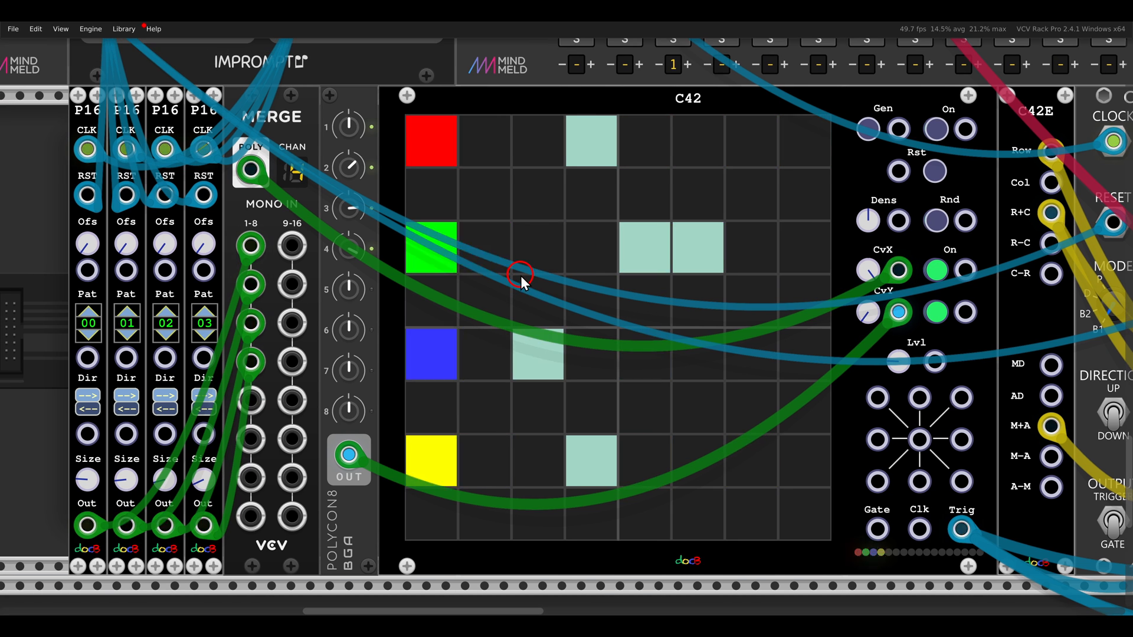
{"action": "left_click_drag", "start_coordinate": [130, 116], "coordinate": [232, 141]}
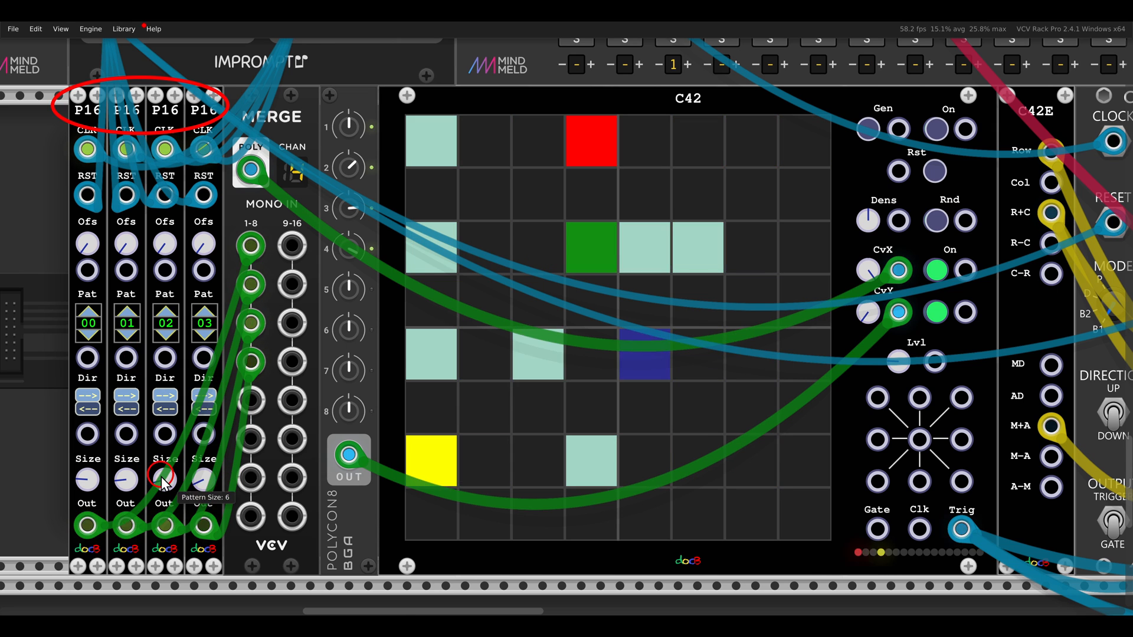
{"action": "key", "text": "Escape"}
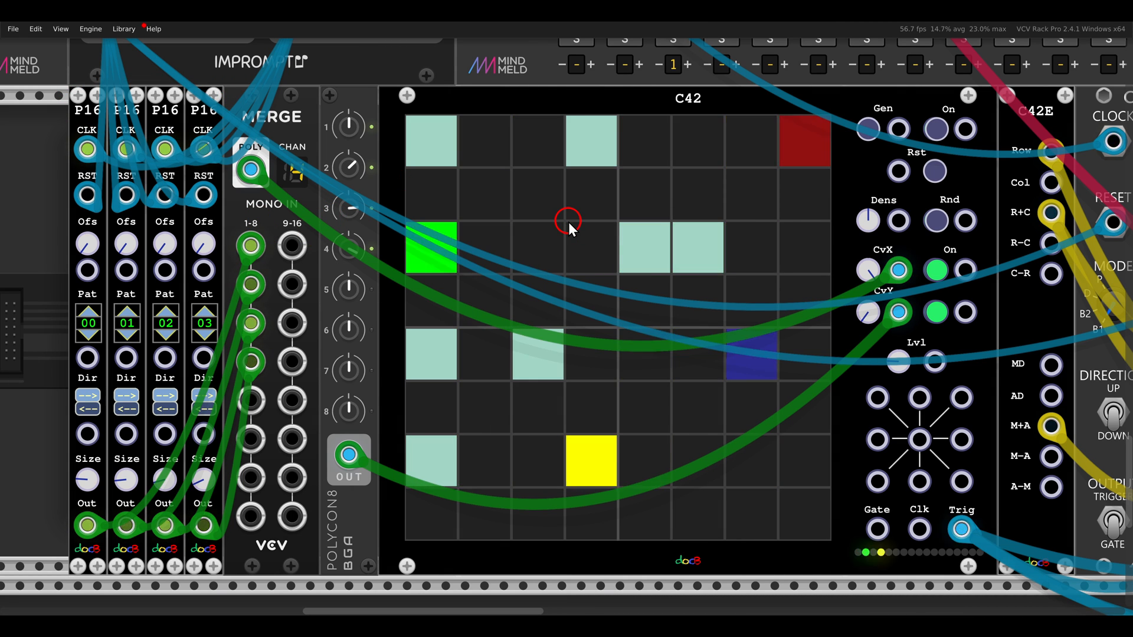
Examine the C42E expander next to the lower C42 and its two groups of CV outputs
{"action": "scroll", "coordinate": [568, 222], "scroll_direction": "down", "scroll_amount": 2}
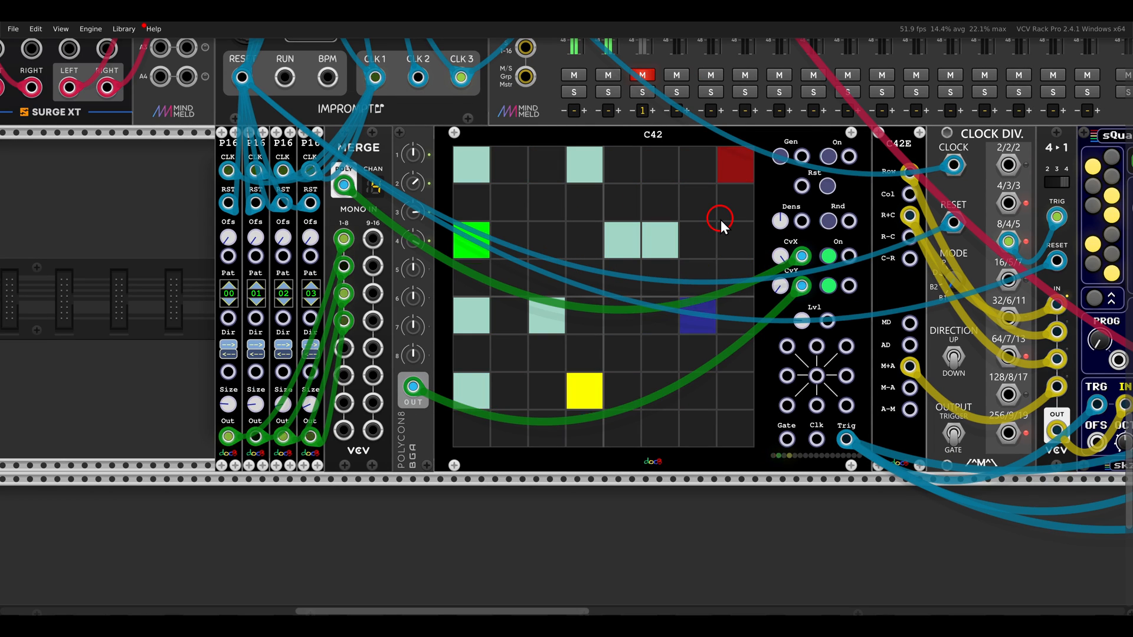
{"action": "scroll", "coordinate": [769, 200], "scroll_direction": "right", "scroll_amount": 5}
{"action": "scroll", "coordinate": [643, 207], "scroll_direction": "up", "scroll_amount": 2}
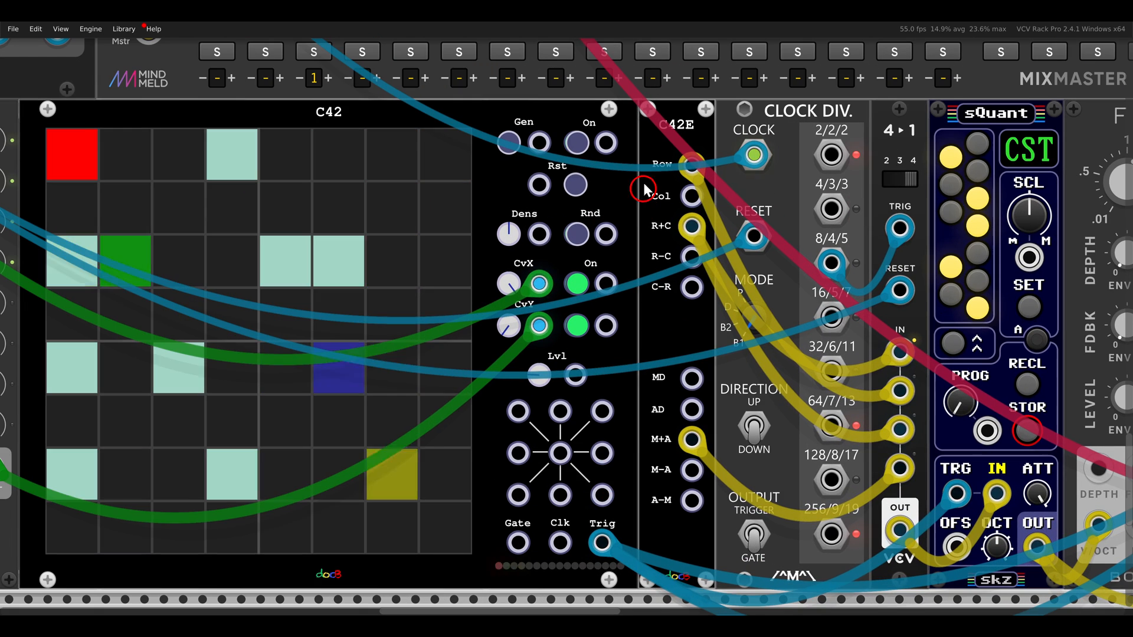
{"action": "left_click_drag", "start_coordinate": [632, 143], "coordinate": [734, 310]}
{"action": "mouse_move", "coordinate": [631, 353]}
{"action": "left_mouse_down"}
{"action": "mouse_move", "coordinate": [667, 428]}
{"action": "mouse_move", "coordinate": [658, 353]}
{"action": "left_mouse_up"}
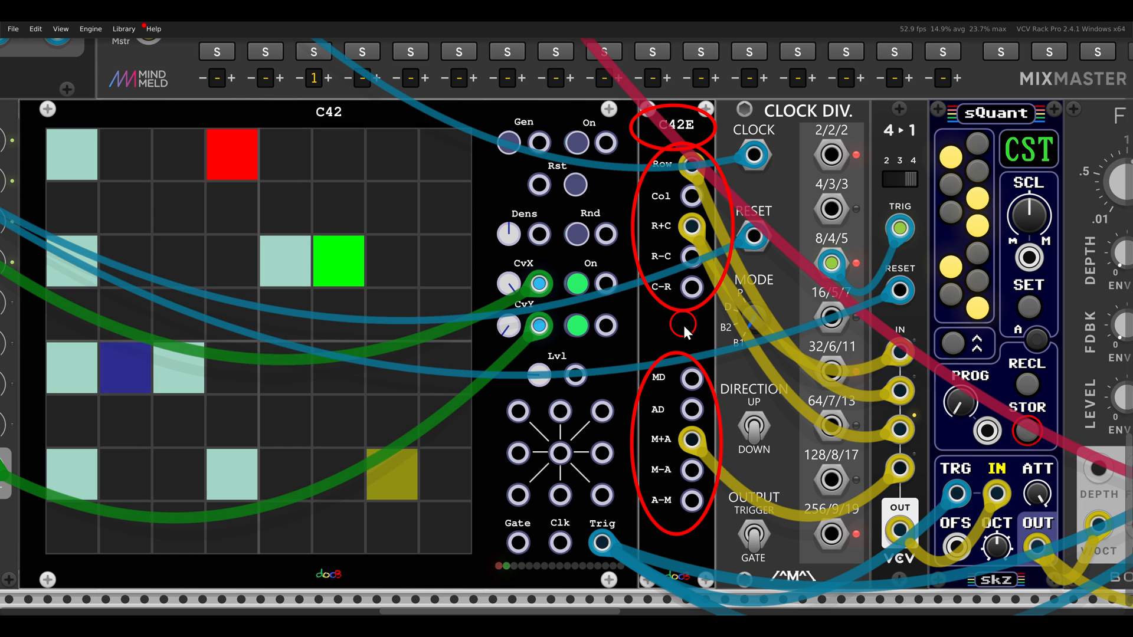
{"action": "key", "text": "Escape"}
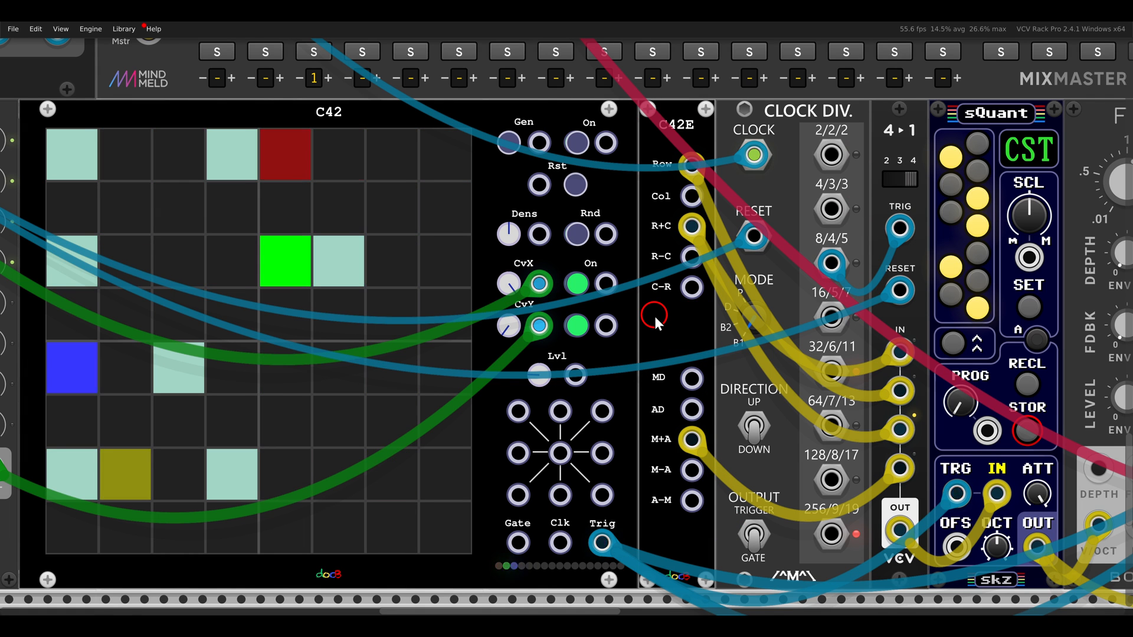
Unmute and solo the FMOP channel on the mixer
{"action": "left_click_drag", "start_coordinate": [655, 317], "coordinate": [595, 382]}
{"action": "left_click", "coordinate": [524, 135]}
{"action": "scroll", "coordinate": [742, 385], "scroll_direction": "down", "scroll_amount": 2}
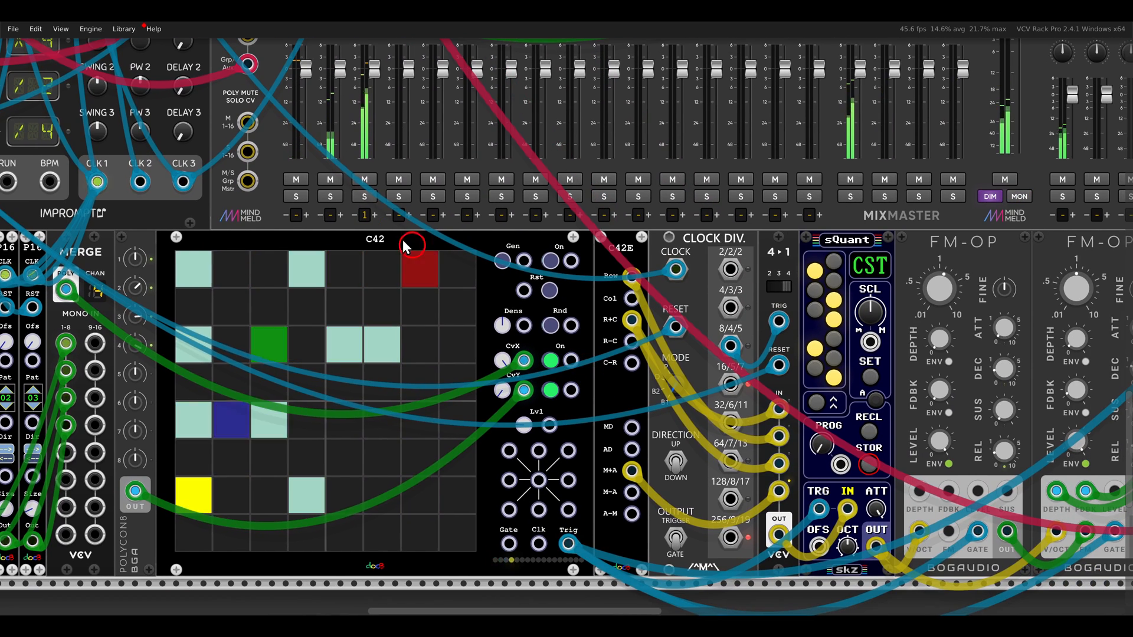
{"action": "left_click", "coordinate": [364, 197]}
Trace the C42E outputs through the 4-to-1 switch and the sQuant quantizer to the two FM-OP modules
{"action": "left_click_drag", "start_coordinate": [662, 430], "coordinate": [437, 395]}
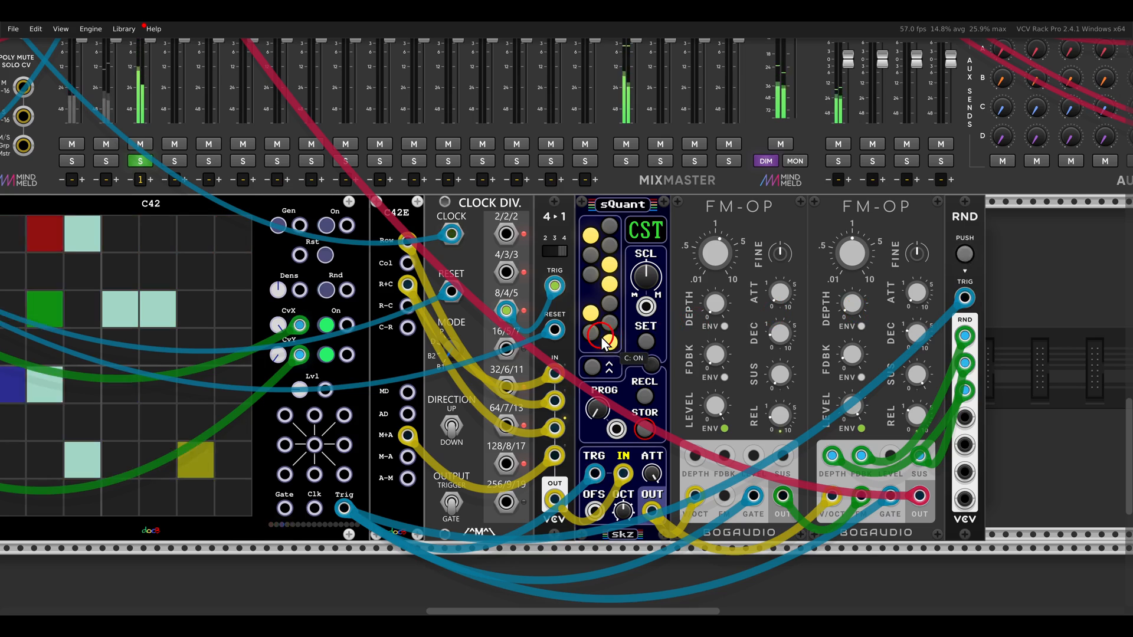
{"action": "left_click_drag", "start_coordinate": [603, 339], "coordinate": [1037, 318]}
{"action": "scroll", "coordinate": [525, 317], "scroll_direction": "up", "scroll_amount": 2}
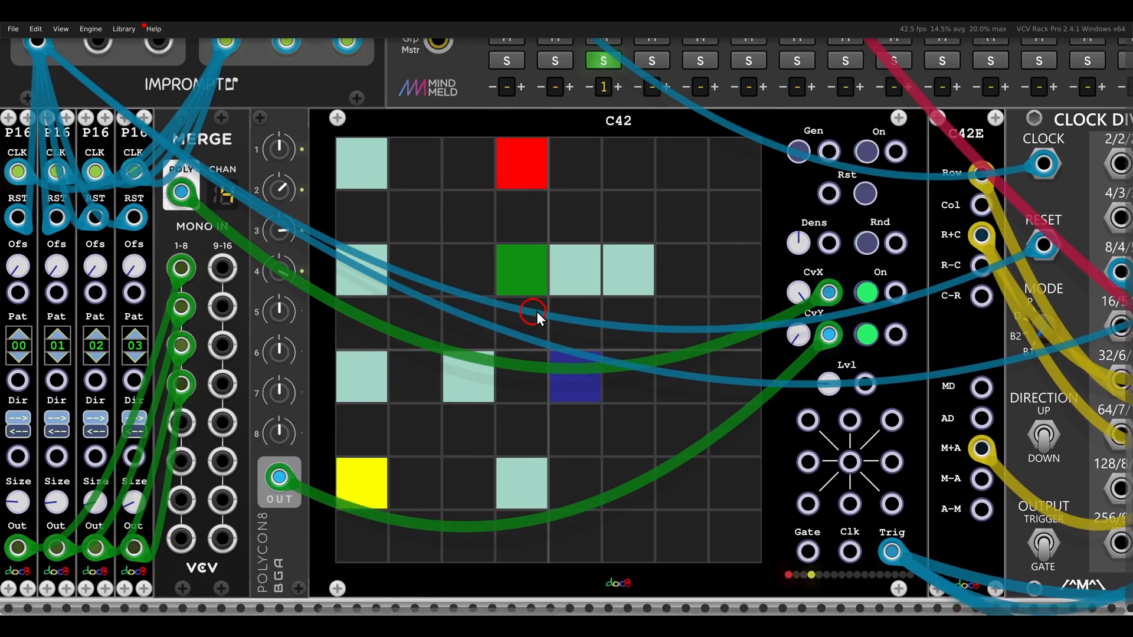
{"action": "scroll", "coordinate": [603, 281], "scroll_direction": "down", "scroll_amount": 2}
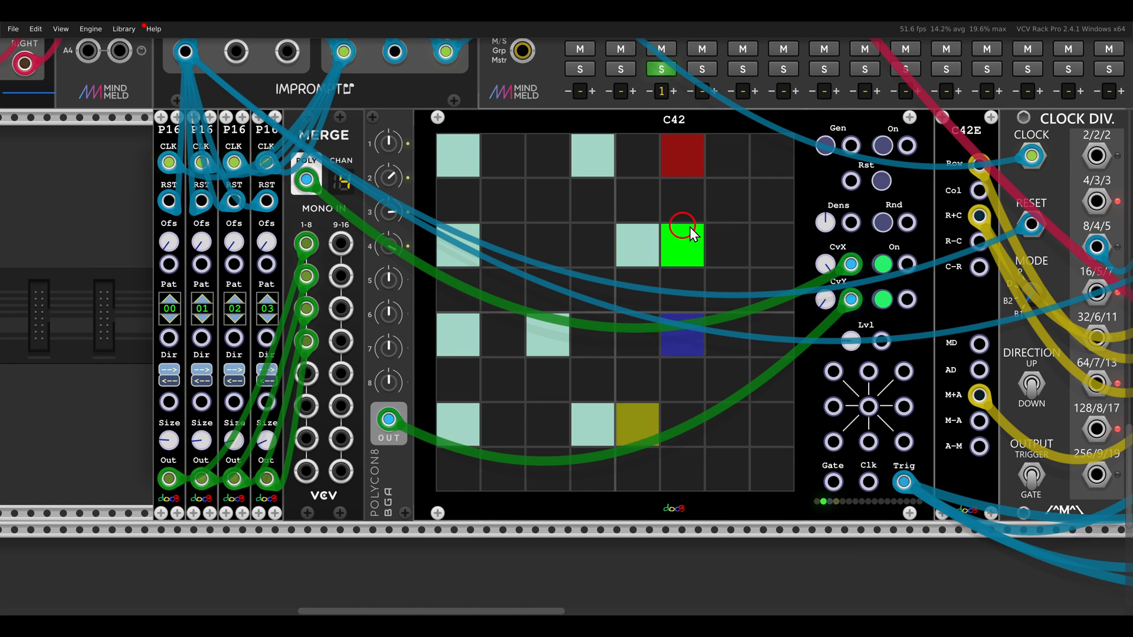
{"action": "left_click_drag", "start_coordinate": [799, 236], "coordinate": [351, 247]}
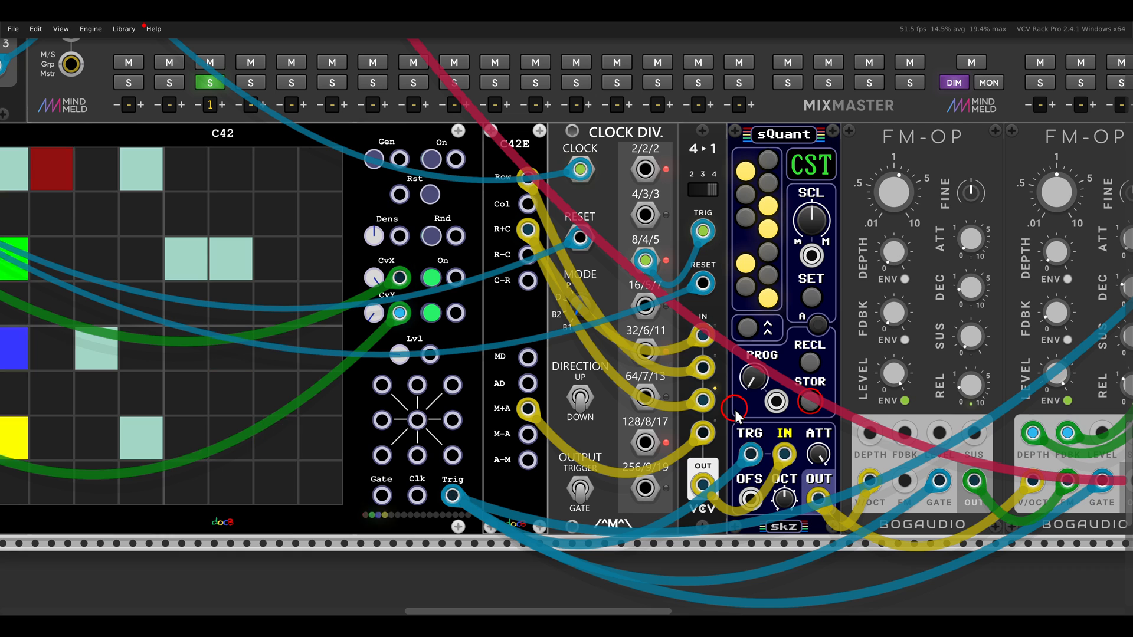
Turn off the FMOP channel's solo to hear the drum and melodic C42 patches together
{"action": "scroll", "coordinate": [489, 321], "scroll_direction": "down", "scroll_amount": 1}
{"action": "left_click_drag", "start_coordinate": [489, 321], "coordinate": [686, 316]}
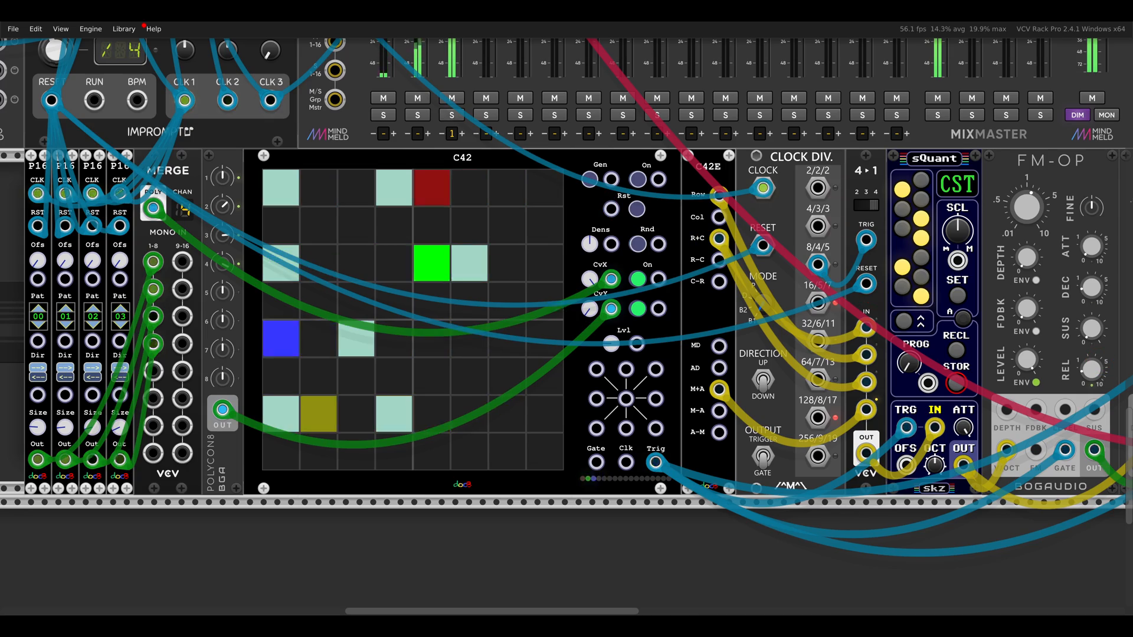
{"action": "scroll", "coordinate": [684, 283], "scroll_direction": "down", "scroll_amount": 2}
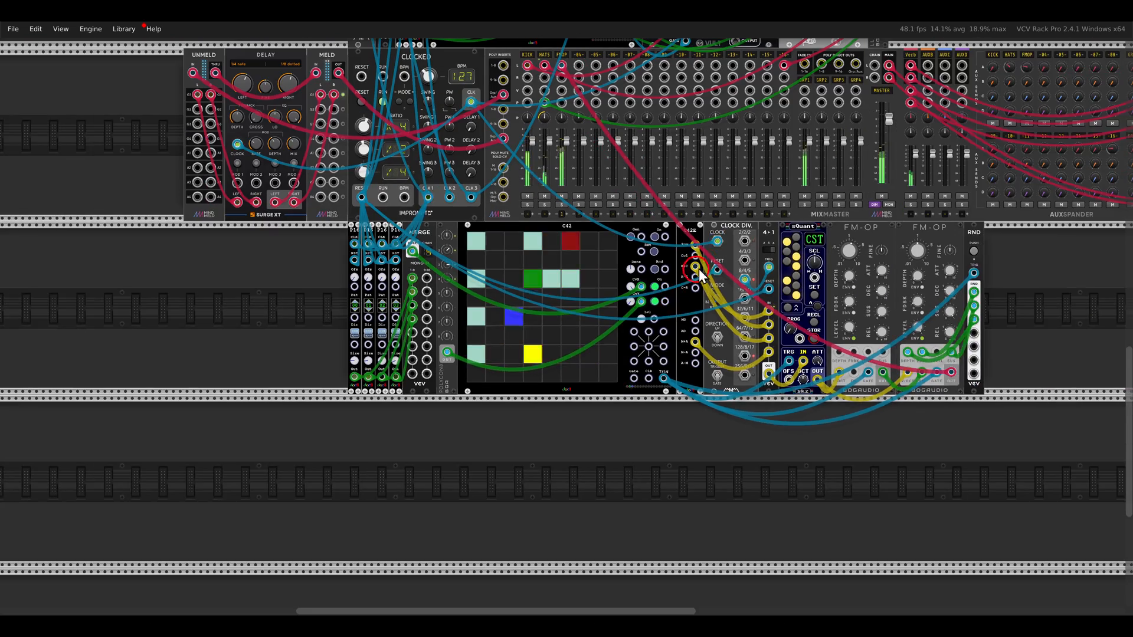
{"action": "left_click_drag", "start_coordinate": [699, 268], "coordinate": [636, 408]}
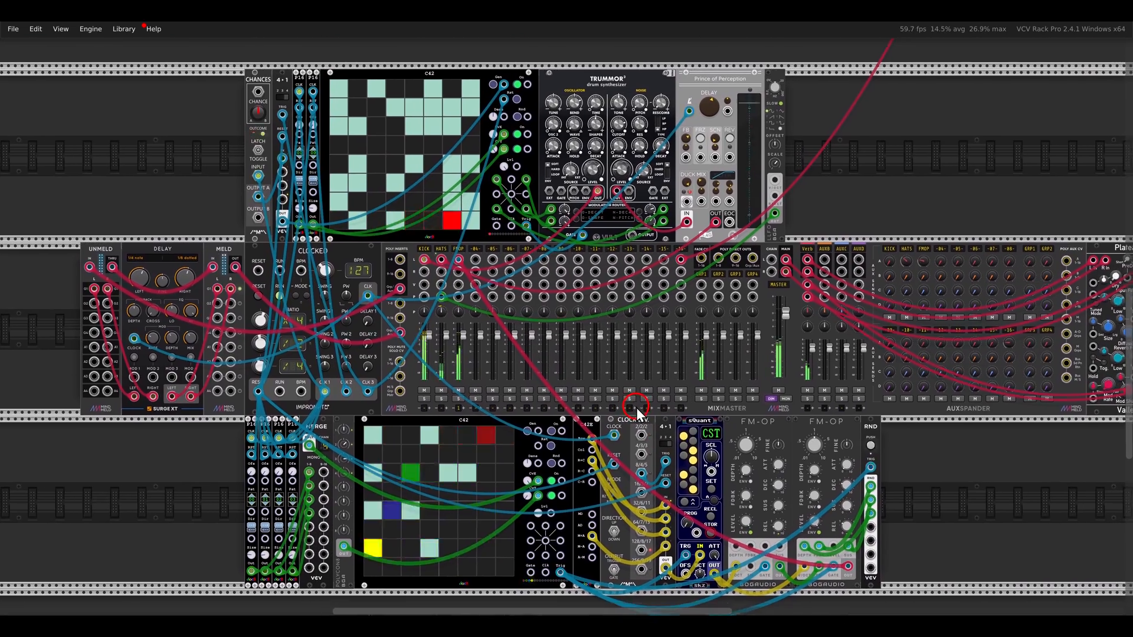